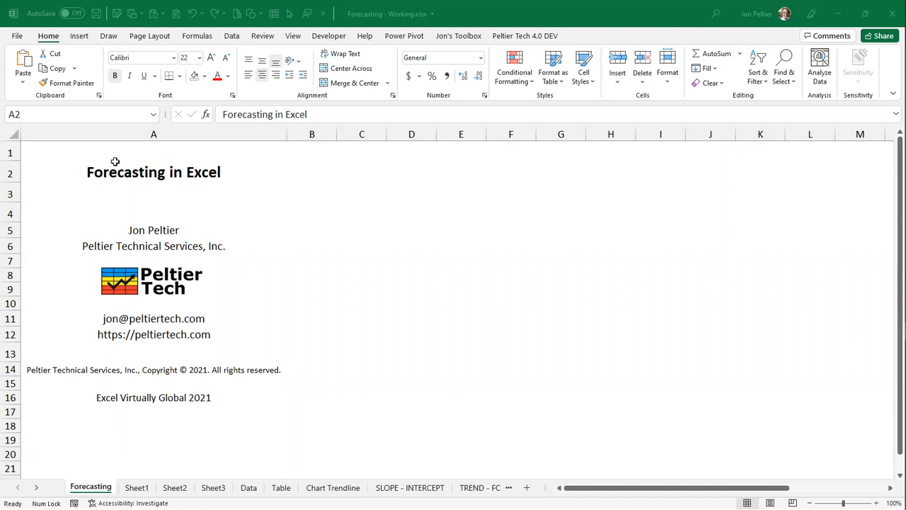
- Open Sheet1 and examine the monthly dates and headings of the airport passenger data from first row to last
left_click(174, 167)
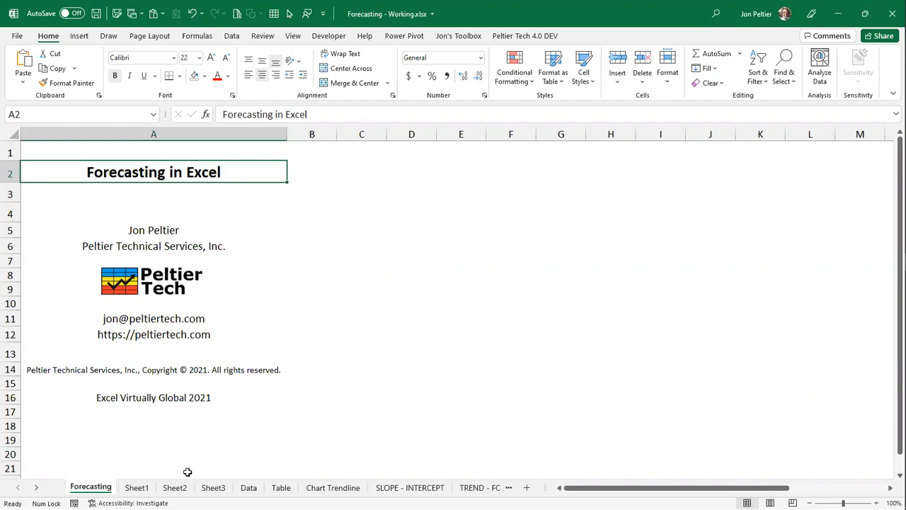
left_click(136, 487)
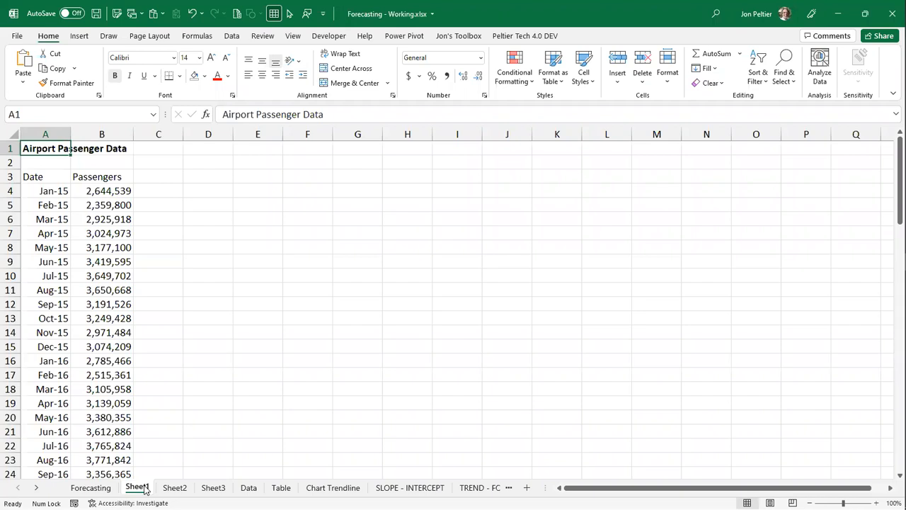
left_click(49, 189)
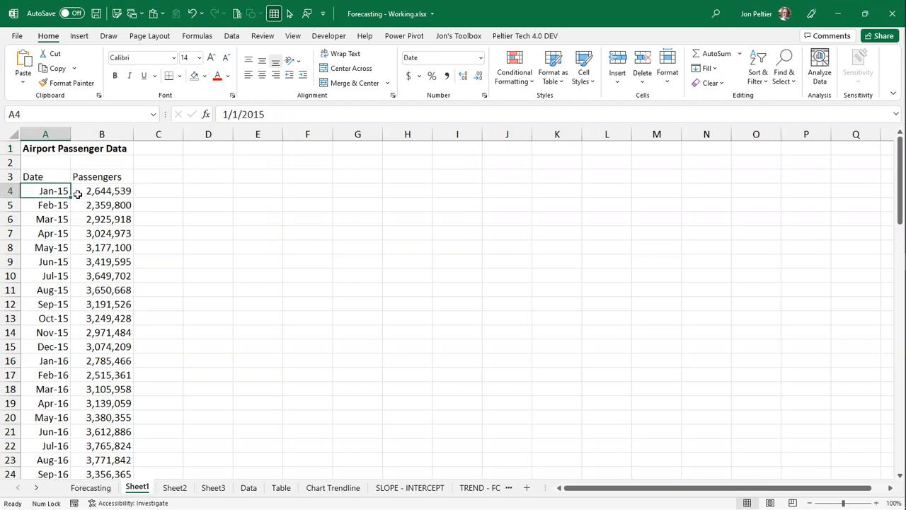
left_click(64, 203)
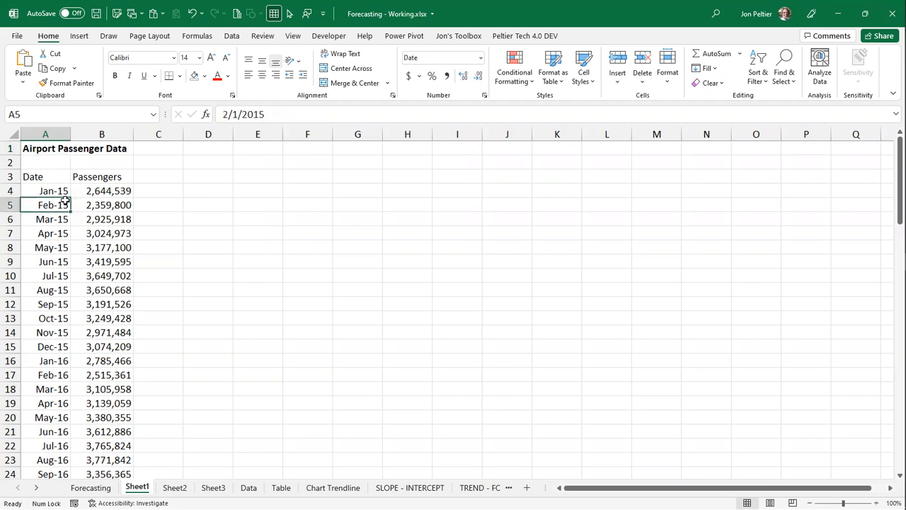
left_click(40, 174)
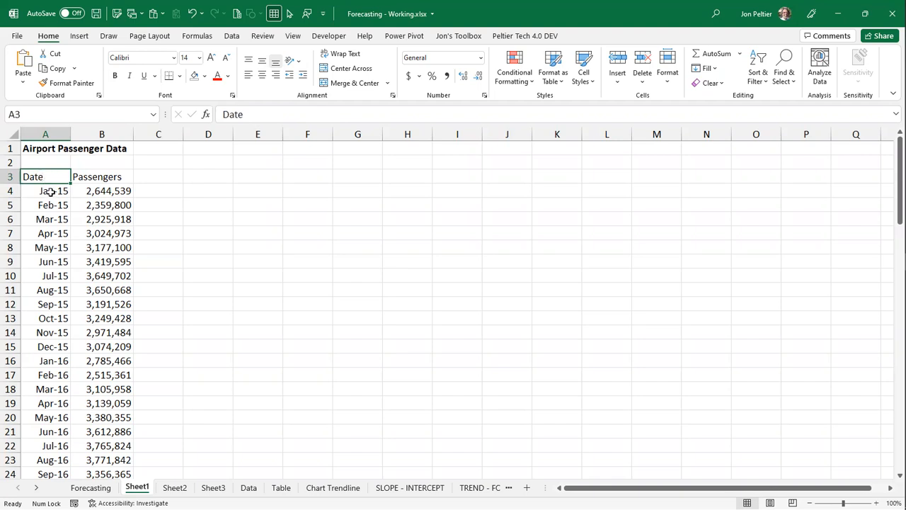
left_click(46, 191)
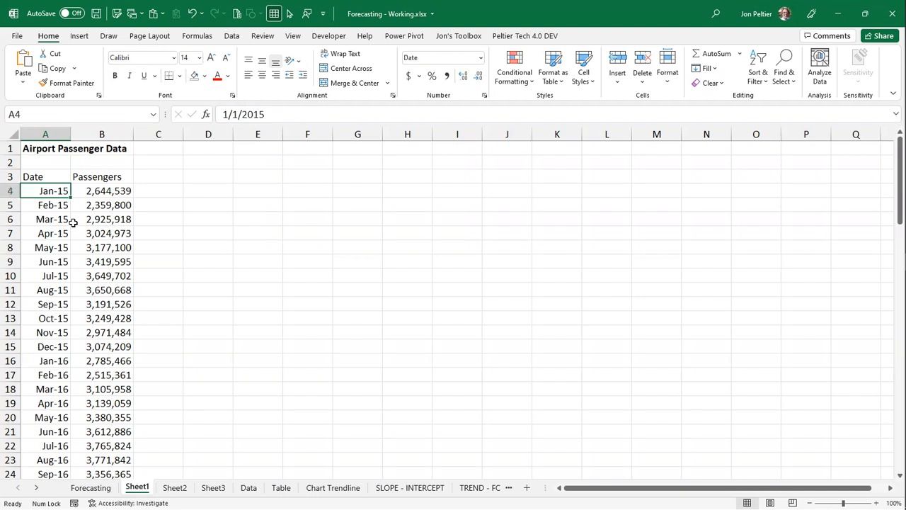
key("ctrl+Down")
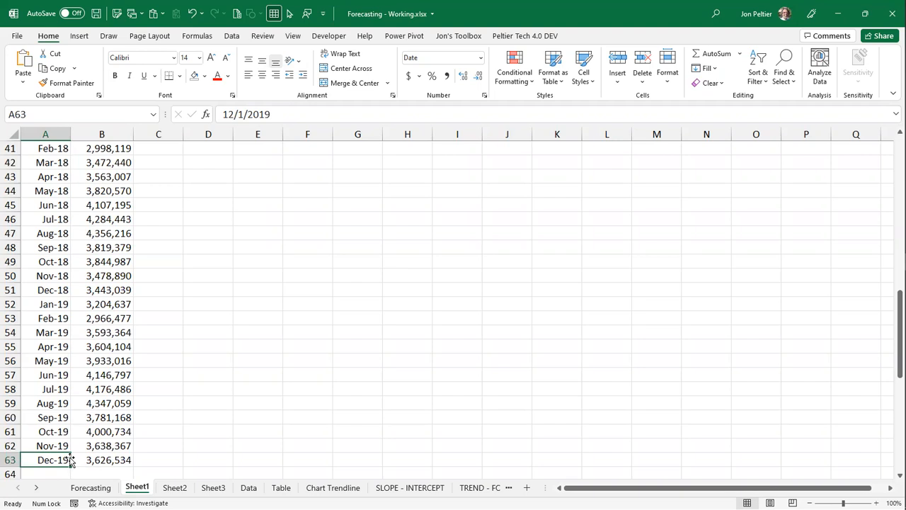
key("ctrl+Up")
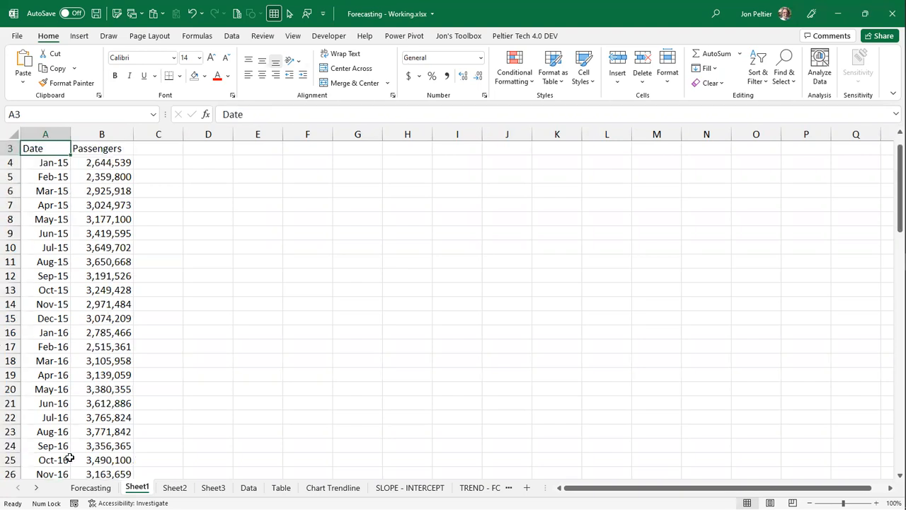
scroll(70, 458, "up", 1)
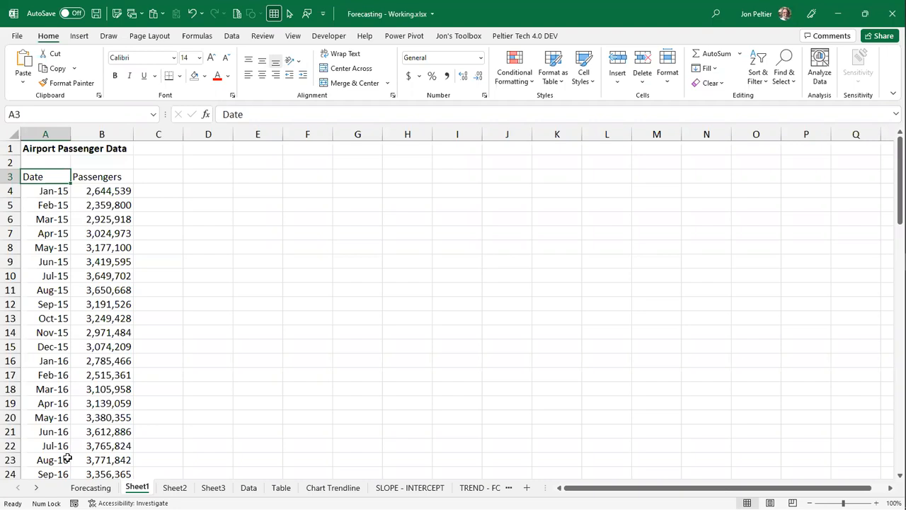
- Convert the passenger data in A3:B63 into a table with headers and name it tbPassengers
key("ctrl+t")
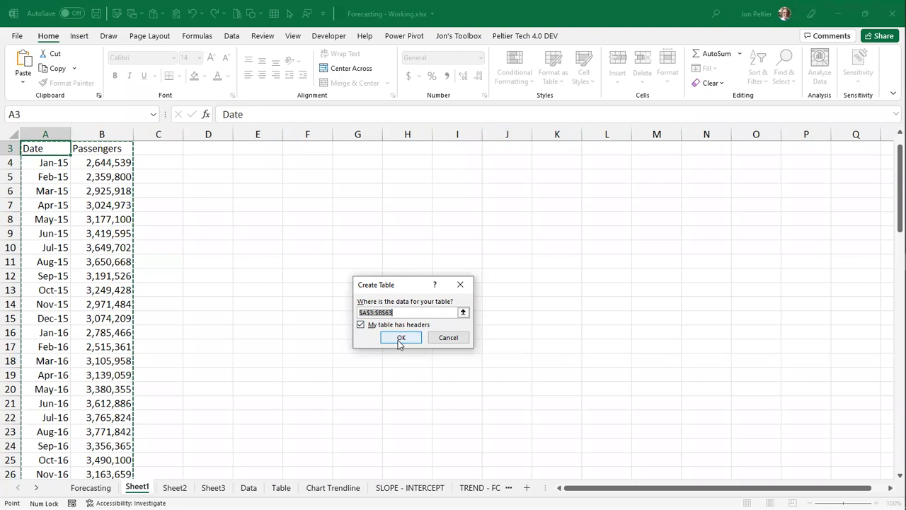
left_click(400, 338)
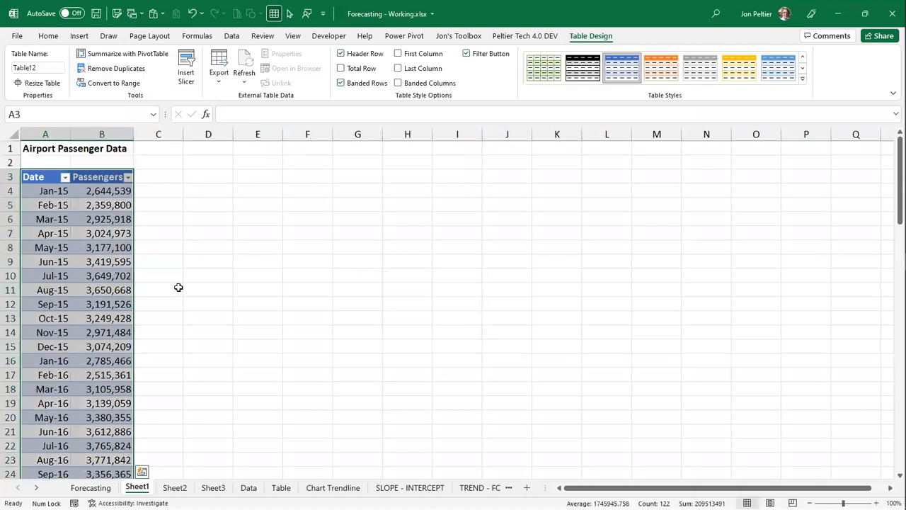
left_click(44, 177)
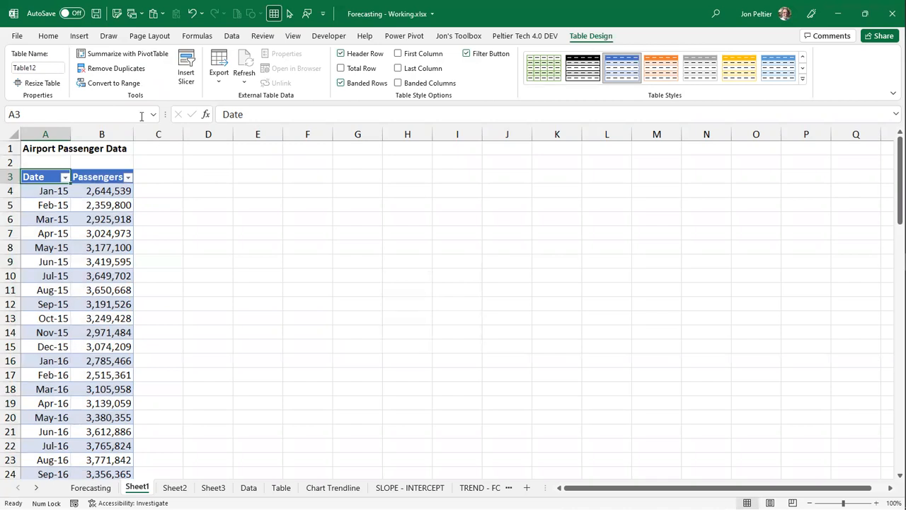
left_click(40, 67)
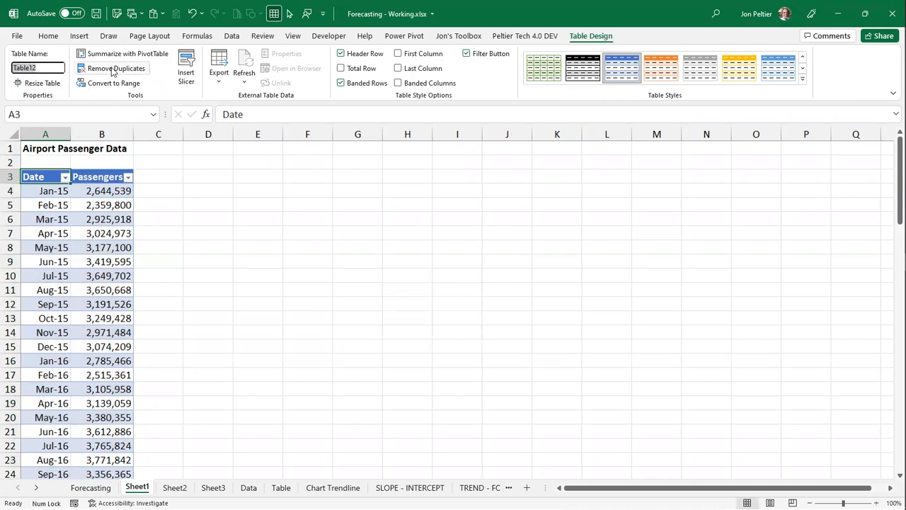
type("tb")
type("Passengers")
key("Return")
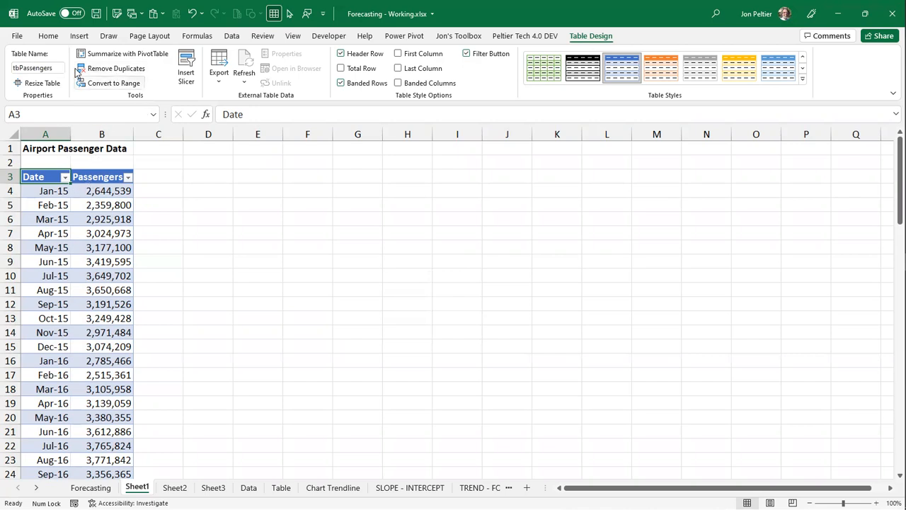
- Insert a basic 2-D line chart from the passenger table and place it beside the data, starting near row 3
left_click(79, 35)
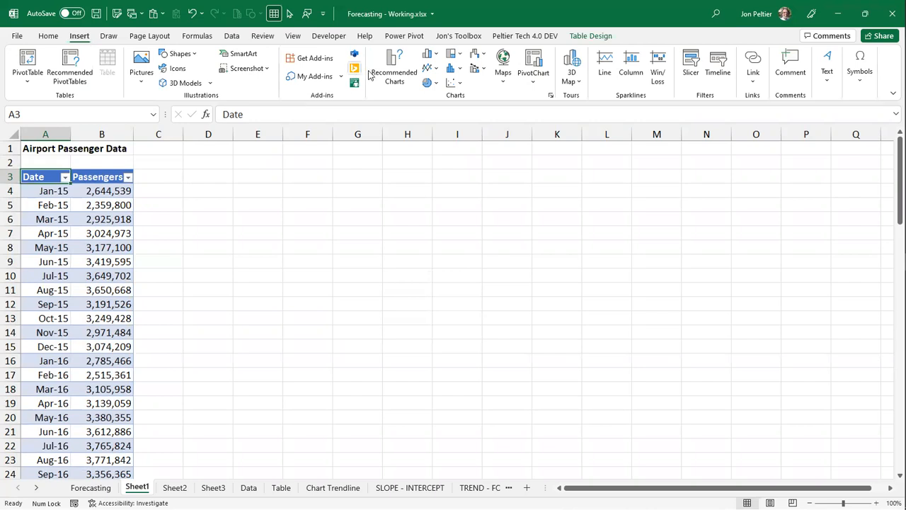
left_click(430, 70)
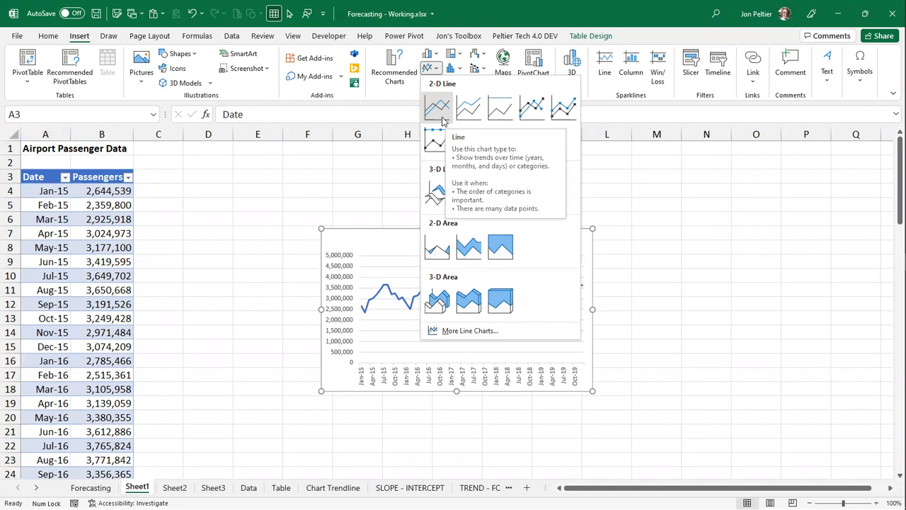
left_click(441, 117)
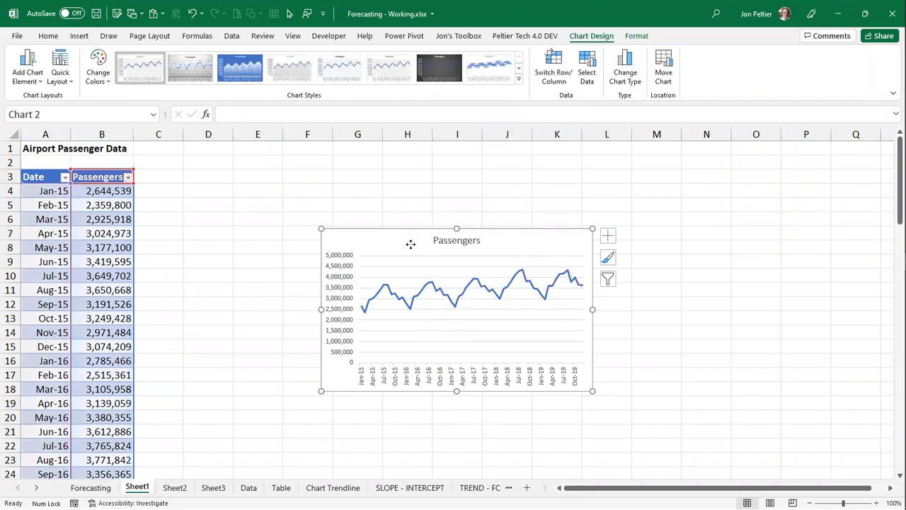
mouse_move(411, 244)
left_mouse_down()
mouse_move(399, 202)
mouse_move(379, 187)
left_mouse_up()
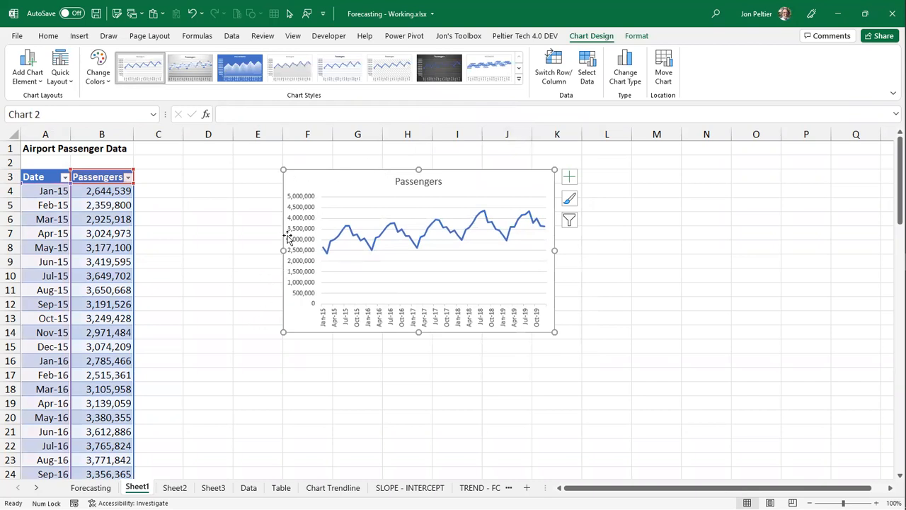
left_click(605, 169)
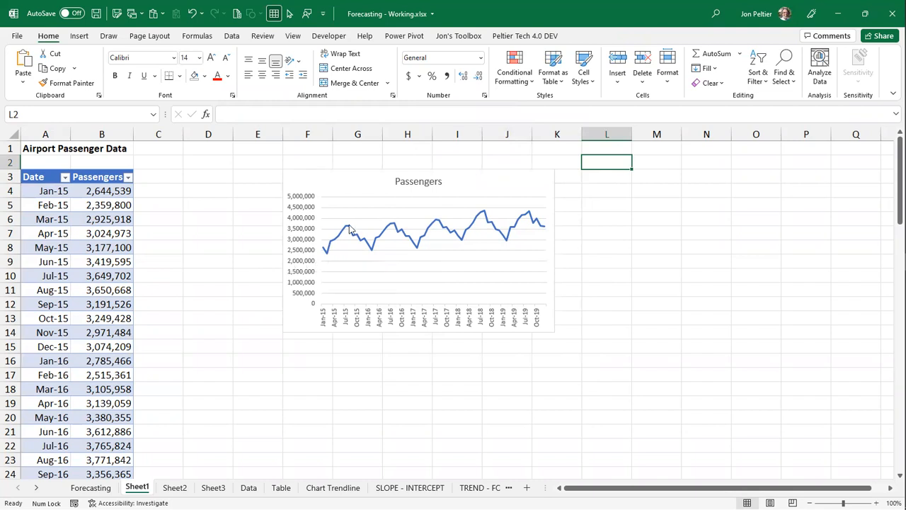
- Add a trendline to the Passengers line chart
mouse_move(350, 231)
left_click(520, 187)
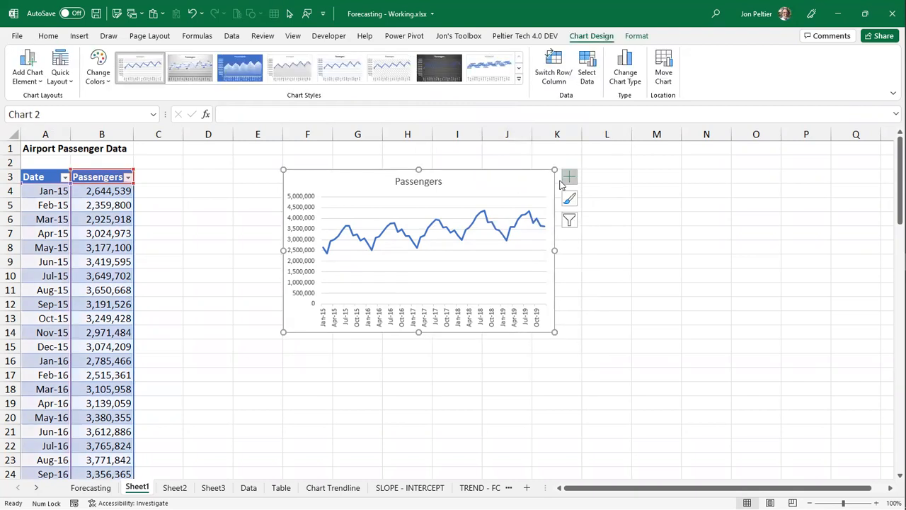
left_click(574, 179)
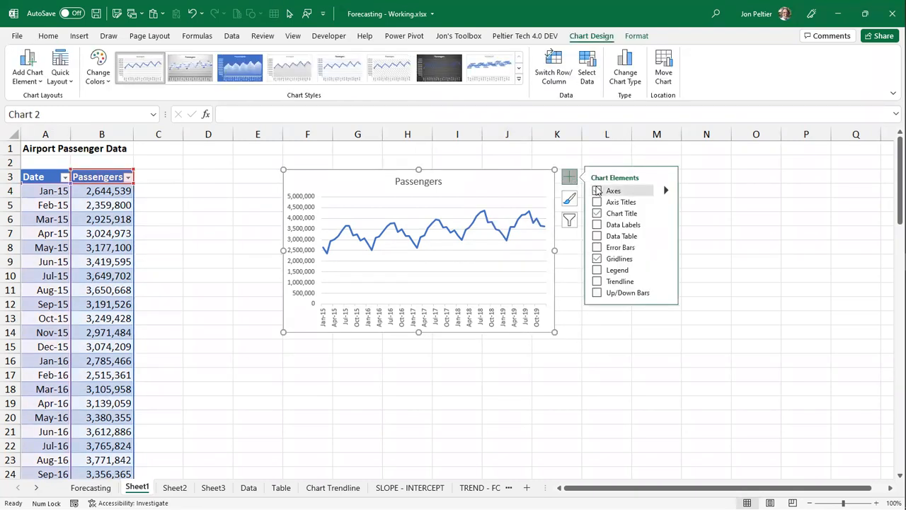
left_click(599, 283)
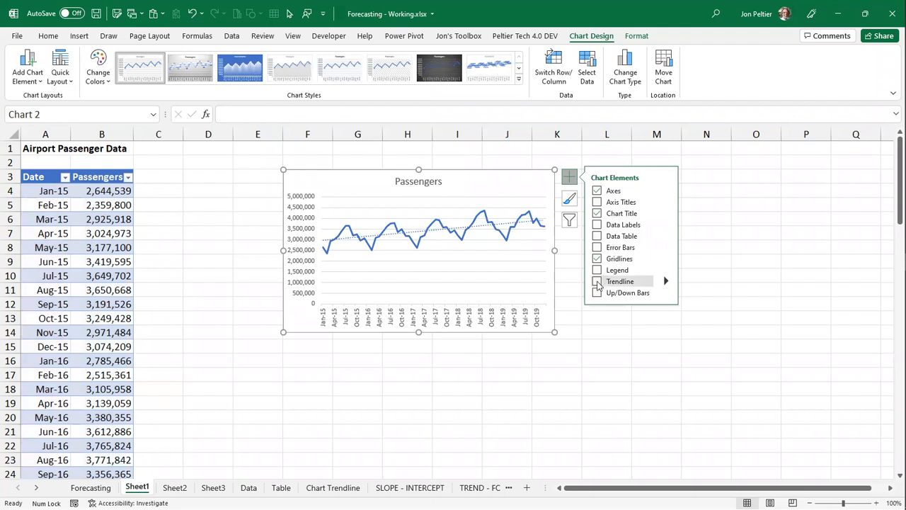
left_click(568, 177)
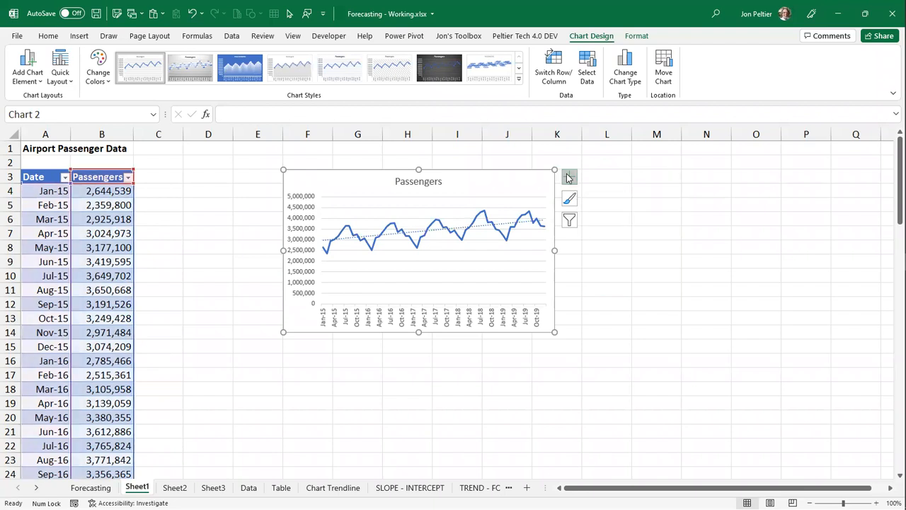
- Extend the linear trendline's forecast forward by 24 periods
left_click(509, 226)
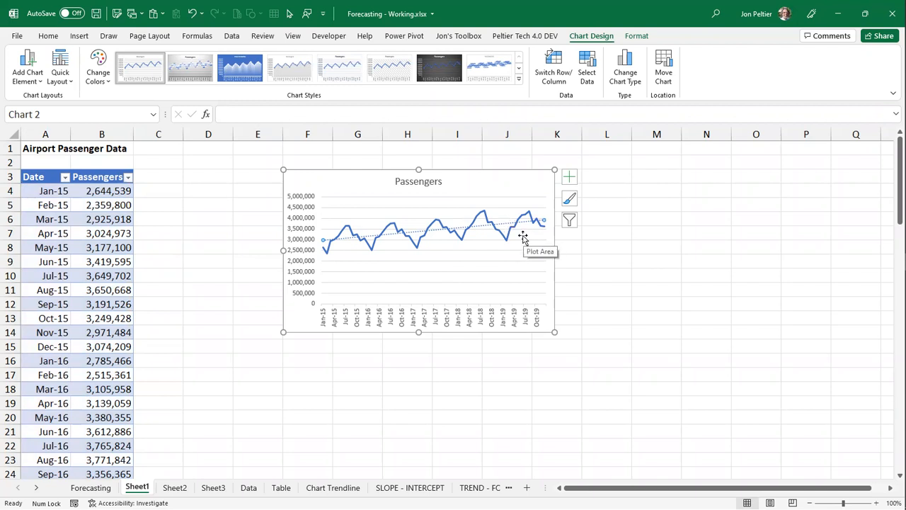
key("ctrl+1")
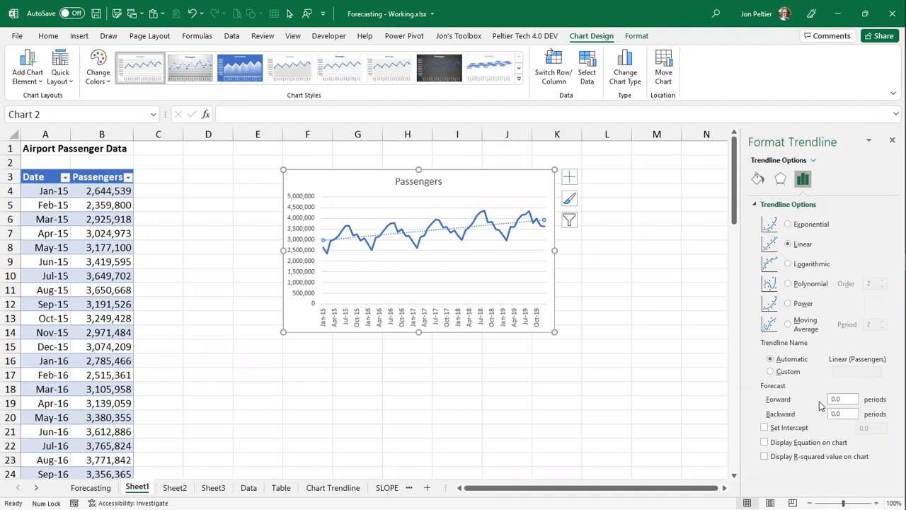
left_click(844, 398)
type("24")
key("Return")
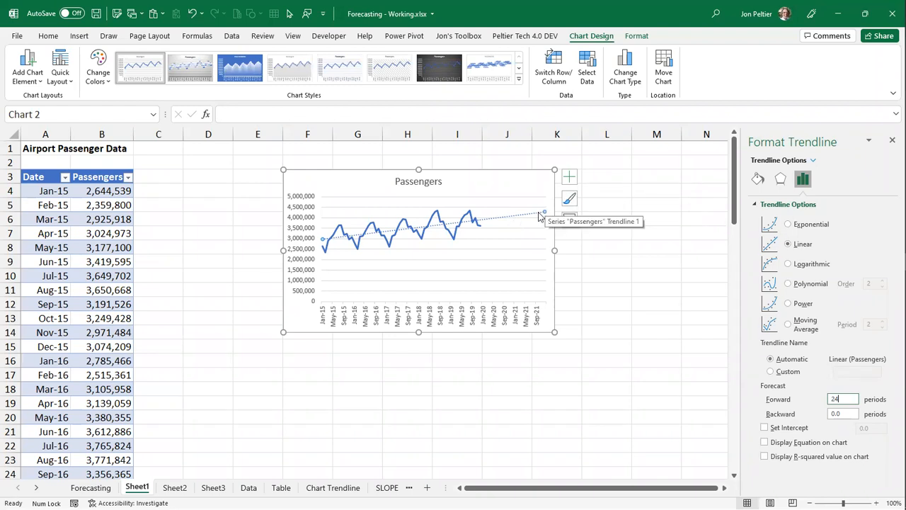
- Display the trendline equation on the chart, move it just above the trendline and enlarge its text to 10.5 pt
left_click(802, 444)
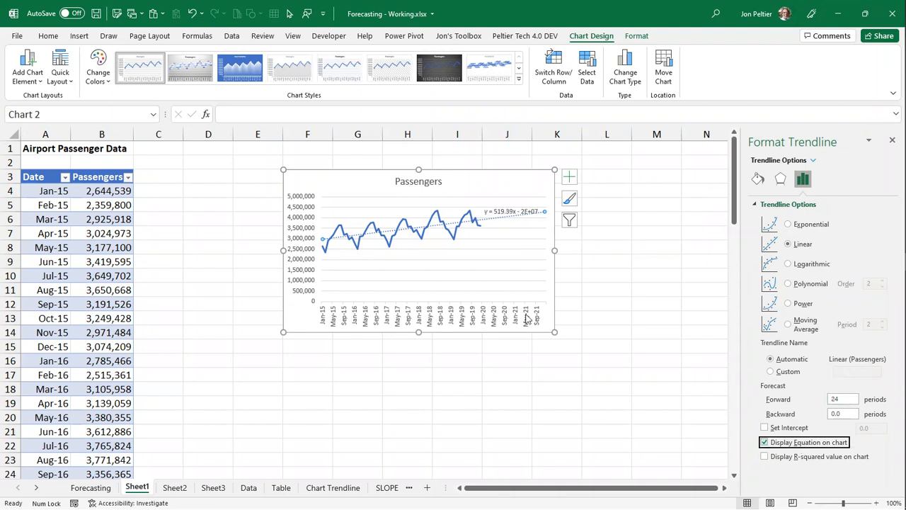
left_click_drag(494, 216, 487, 208)
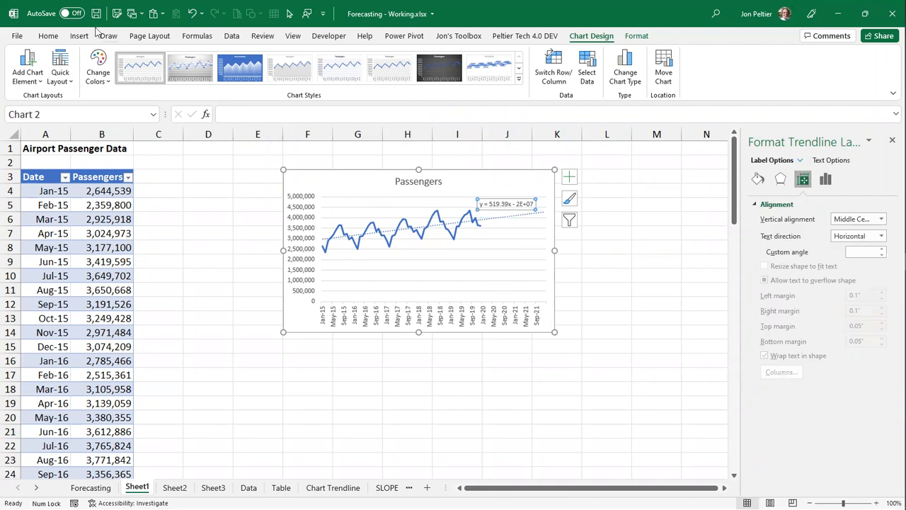
left_click(49, 35)
left_click(213, 59)
left_click(214, 58)
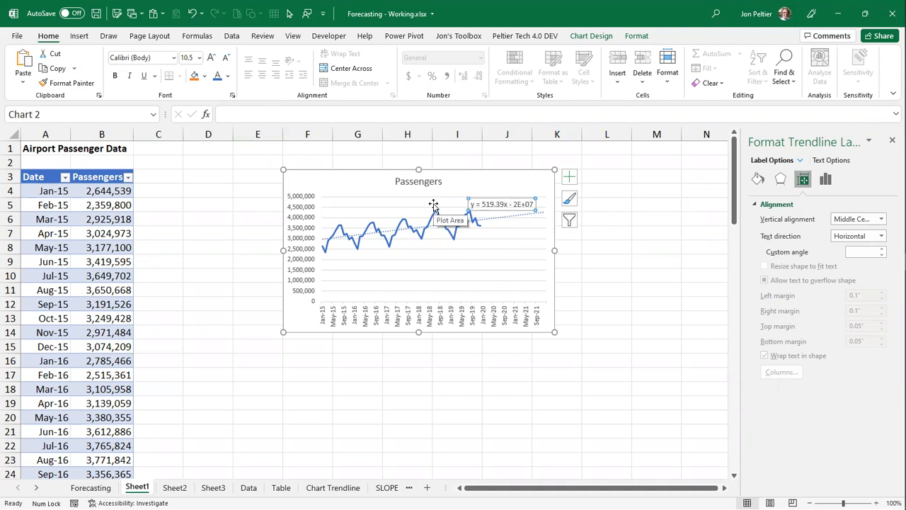
- Shift the chart over to start at column G and enter the labels "slope" in D4 and "intercept" in D5
left_click_drag(311, 171, 361, 170)
left_click(298, 172)
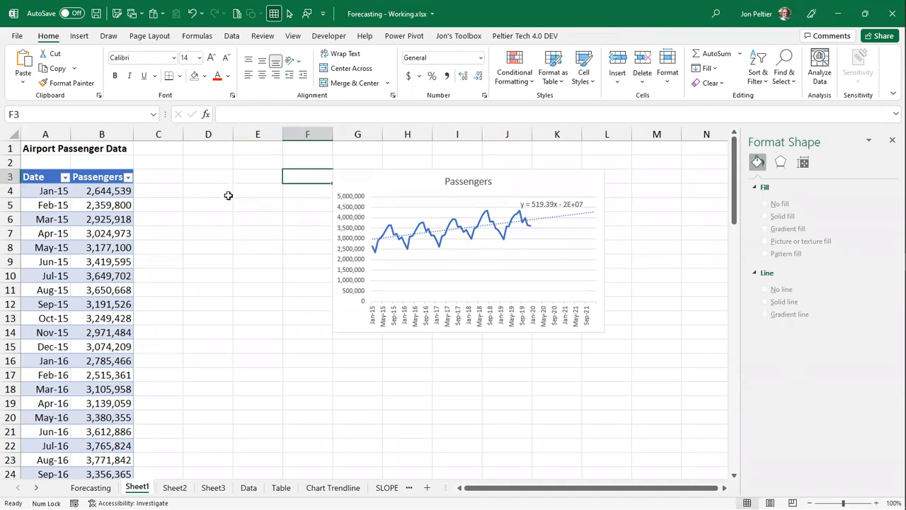
left_click(220, 192)
type("slope")
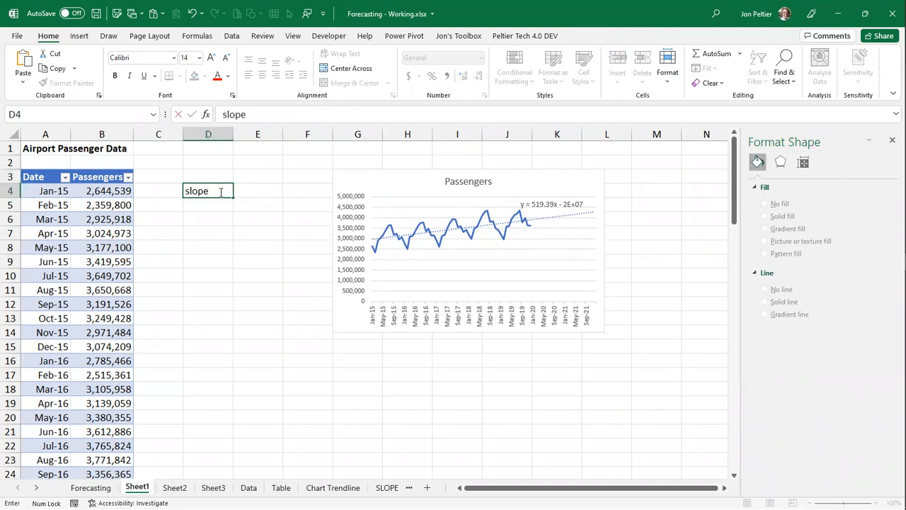
key("Return")
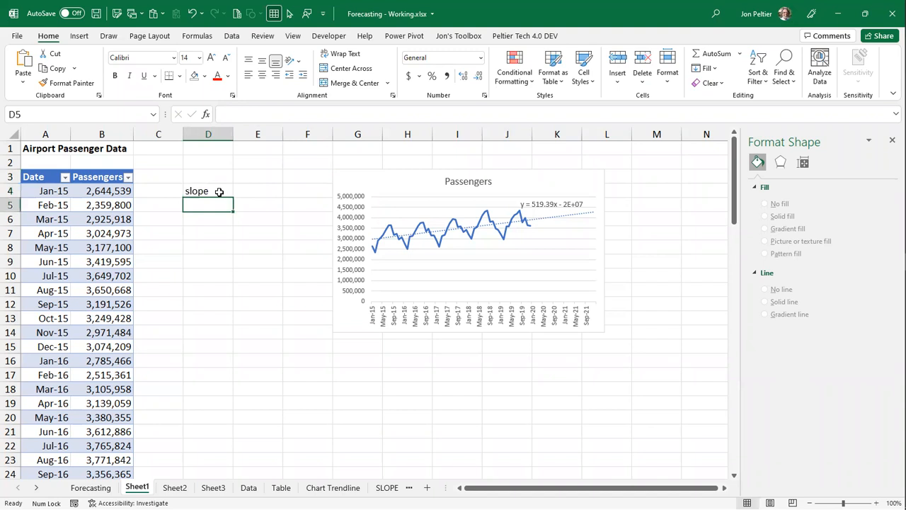
type("intercept")
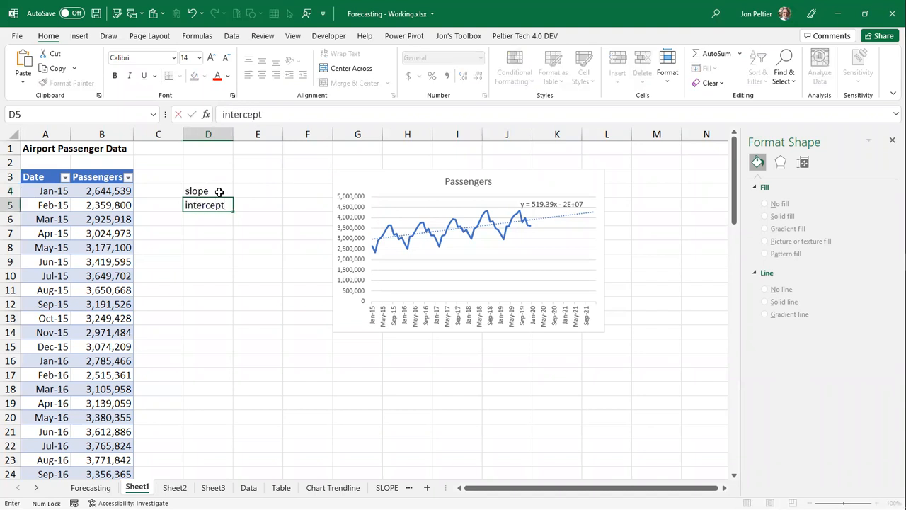
key("ctrl+Return")
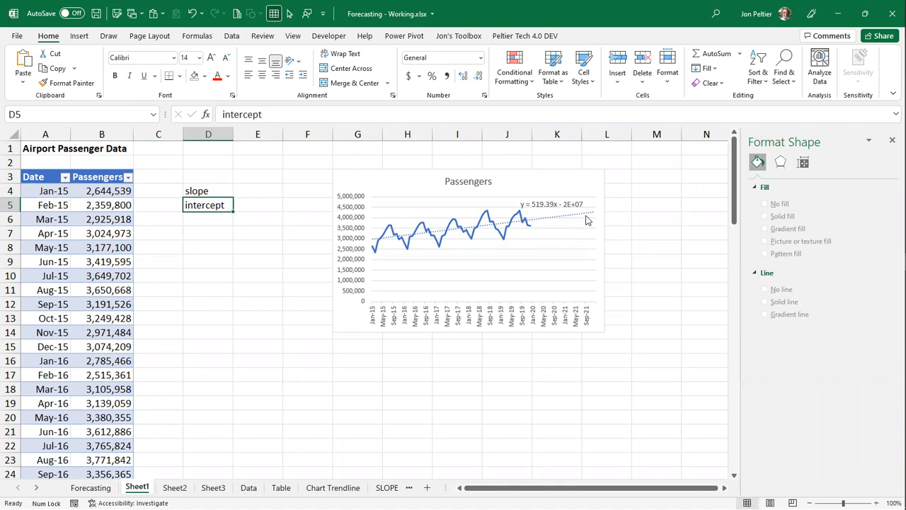
- Enter the rounded trendline coefficients beside their labels: slope 519.39 in E4 and intercept -2e7 in E5
left_click(256, 192)
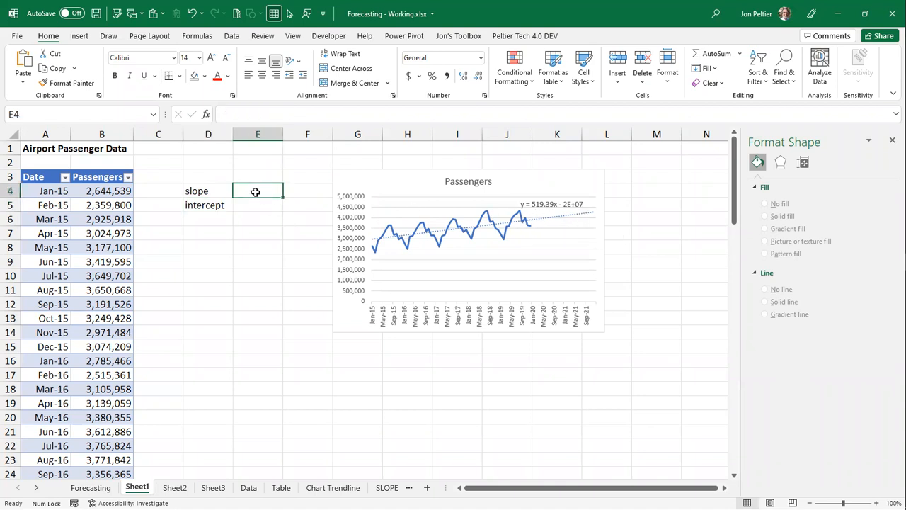
type("519.39")
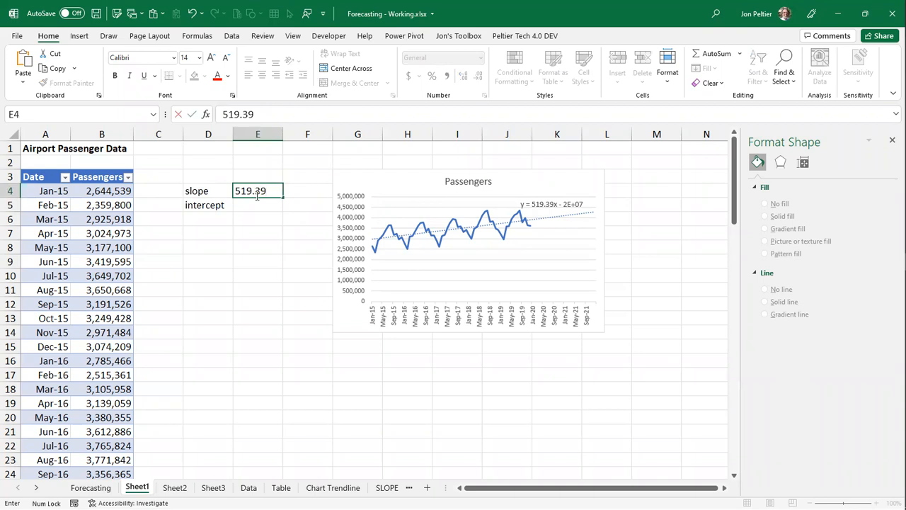
key("Return")
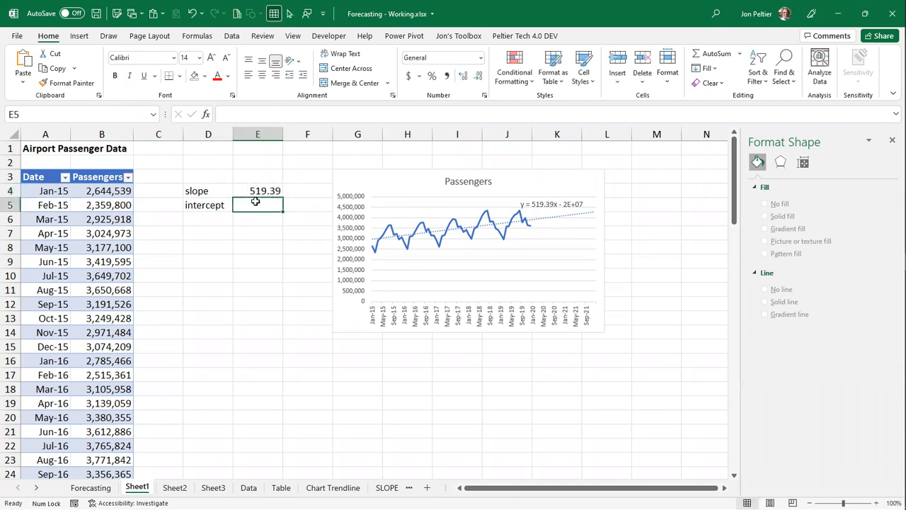
type("2e")
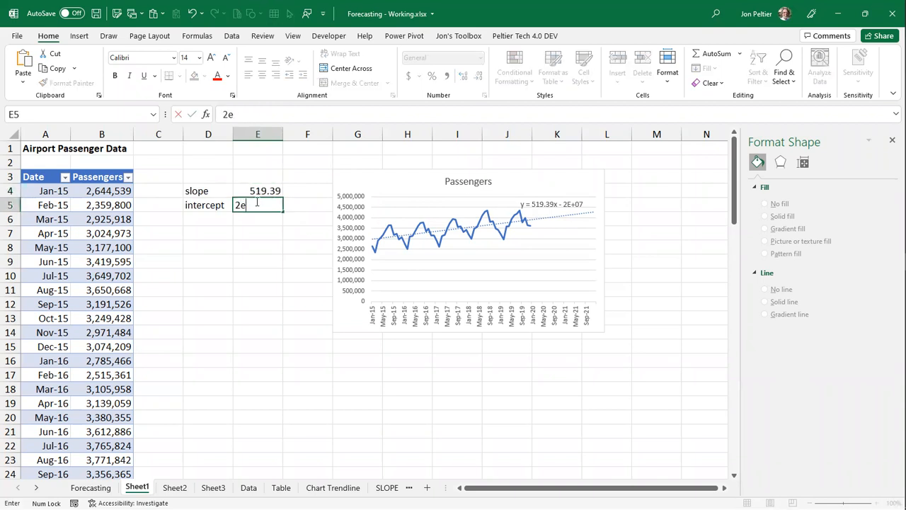
type("7")
left_click(237, 205)
type("-")
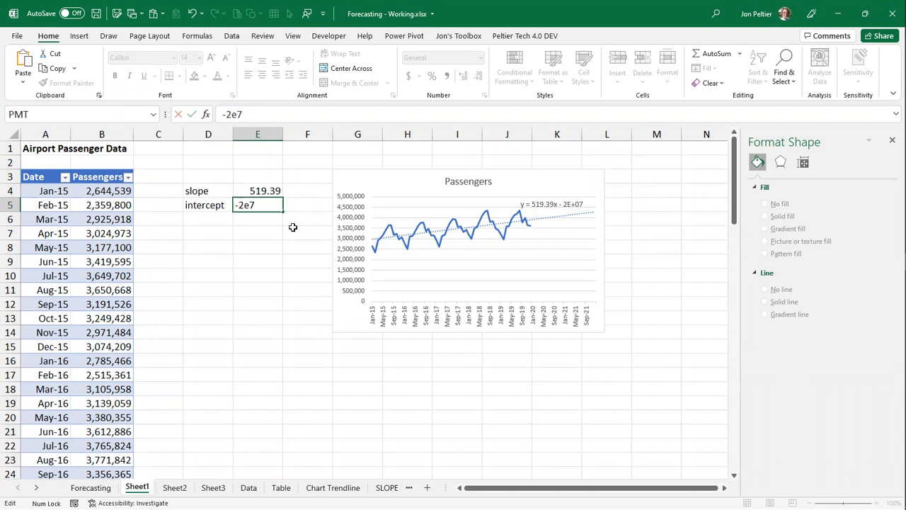
key("ctrl+Return")
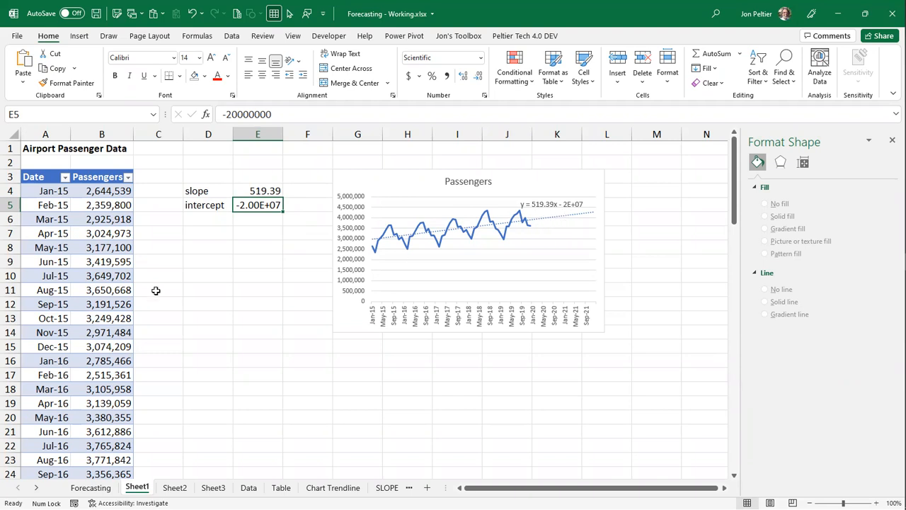
- Insert a column before column C and add a table column headed "Y = mx + b" in C3
right_click(176, 136)
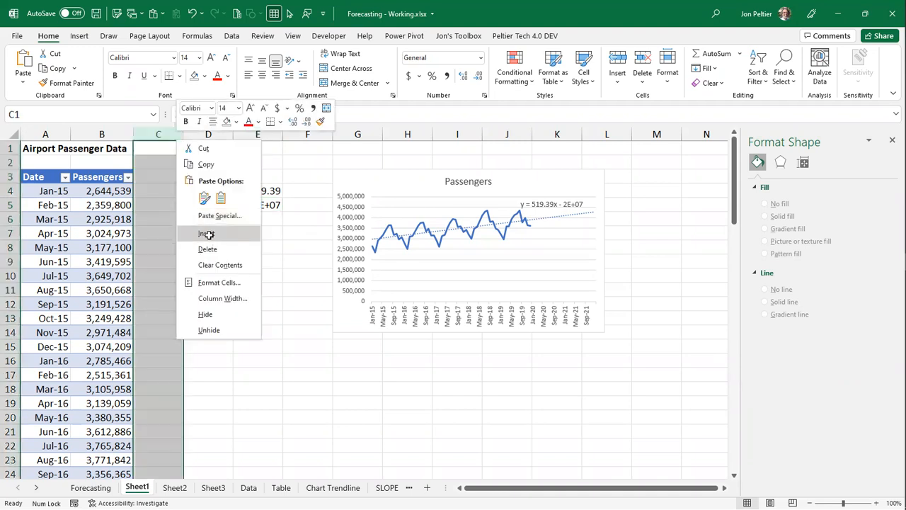
left_click(208, 238)
left_click(171, 178)
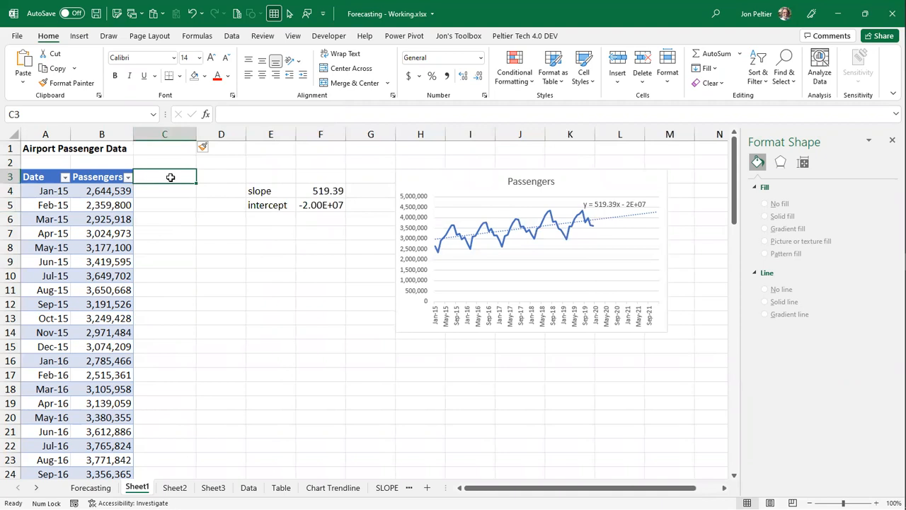
type("Y")
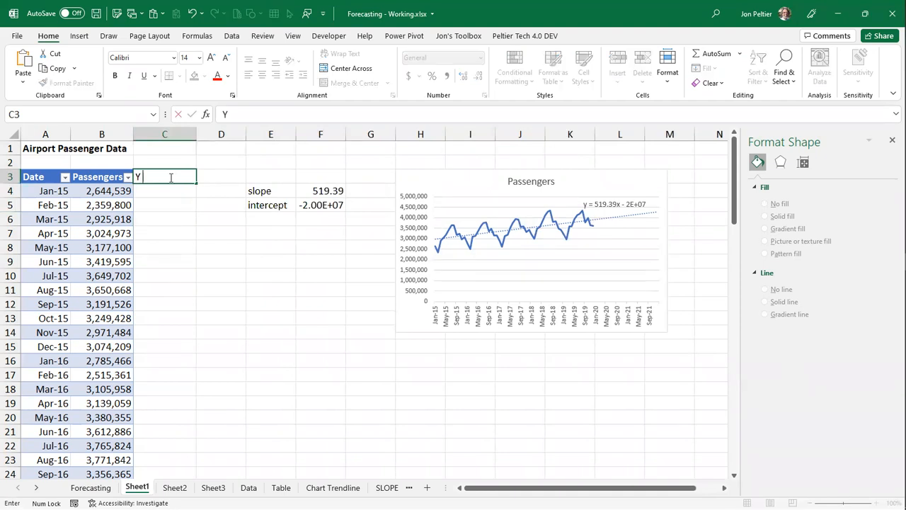
type(" = mx + b")
key("ctrl+Return")
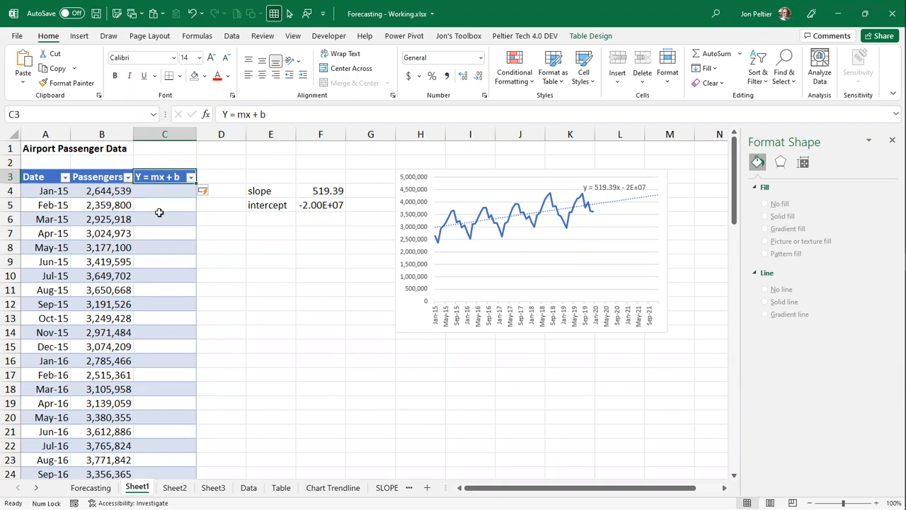
left_click(160, 184)
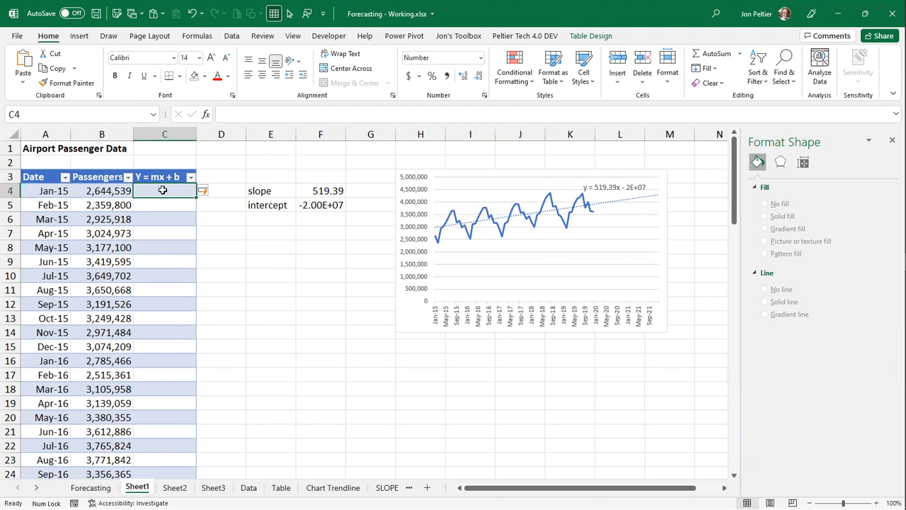
type("=")
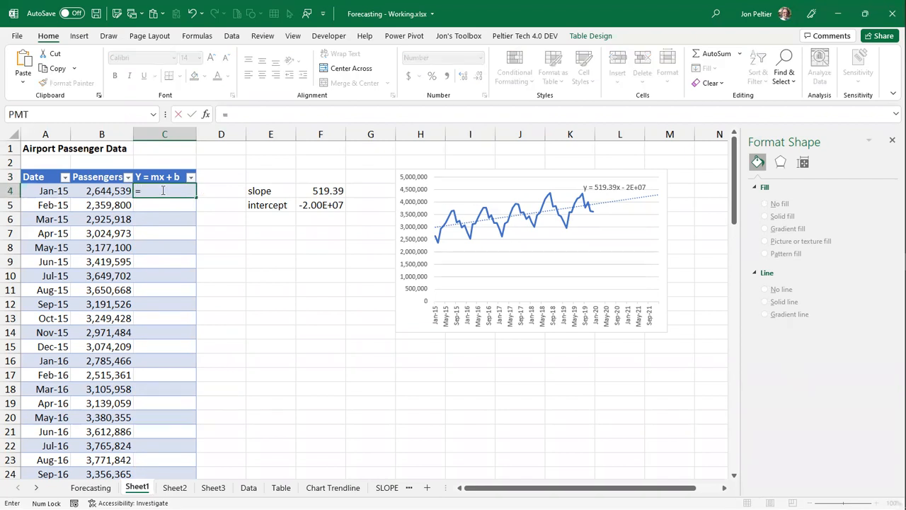
left_click(303, 190)
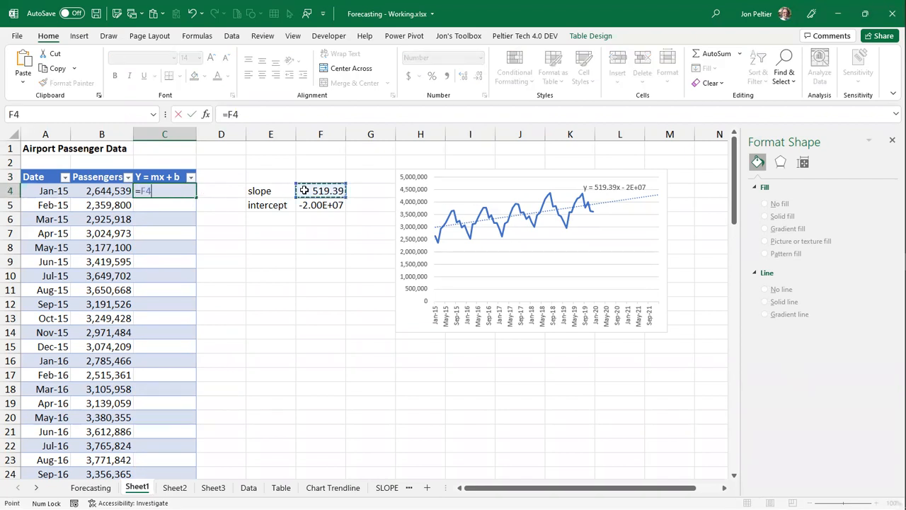
key("F4")
type("*")
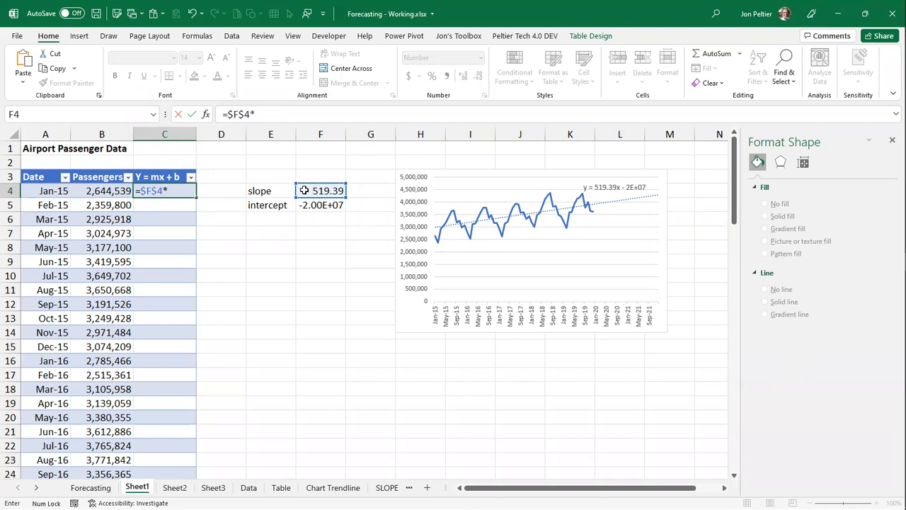
left_click(41, 190)
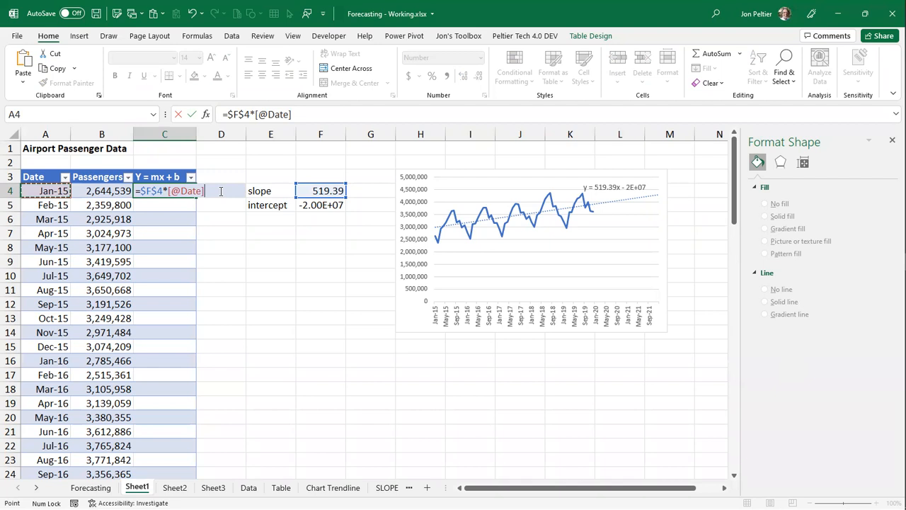
type("+")
left_click(322, 204)
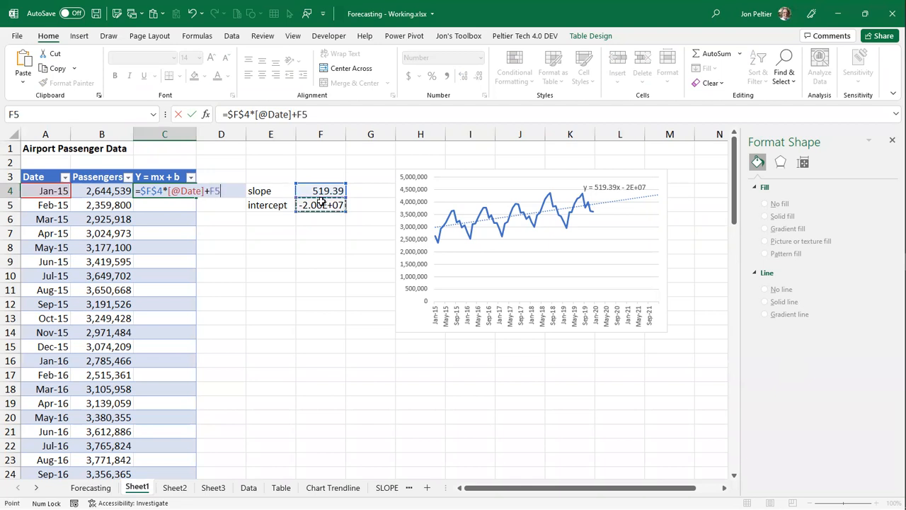
key("F4")
key("ctrl+Return")
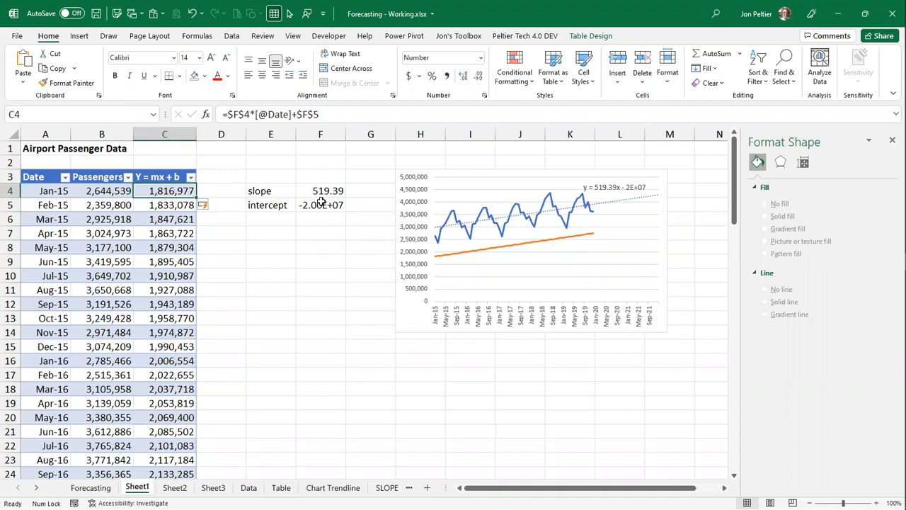
- Format the numbers in the chart's trendline equation as Scientific with 10 decimal places
left_click(563, 239)
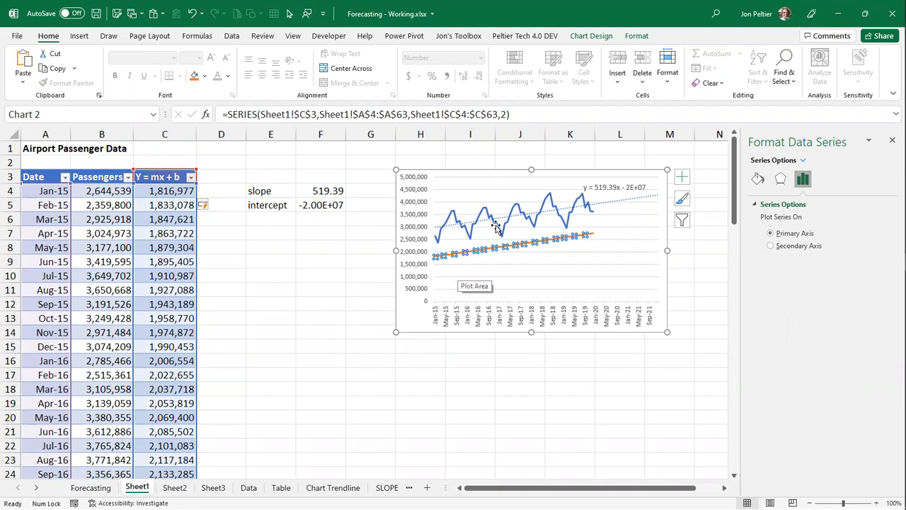
left_click(624, 185)
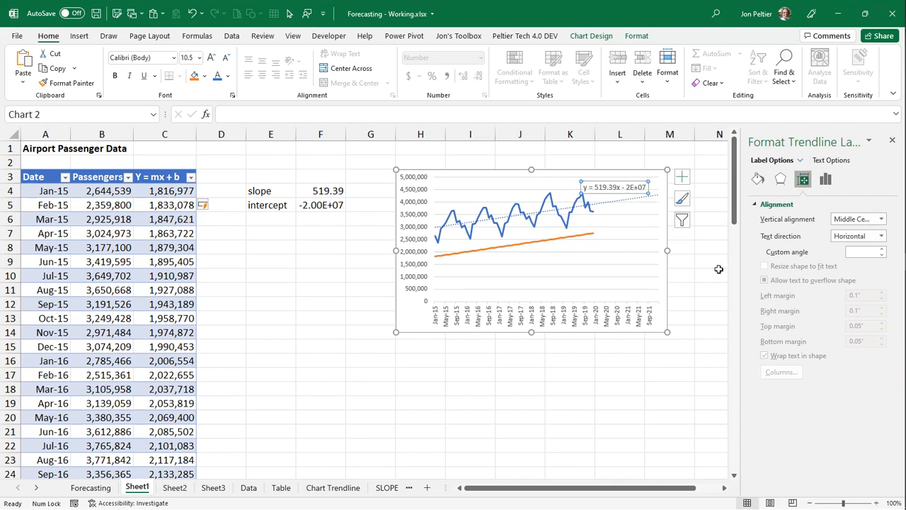
left_click(825, 180)
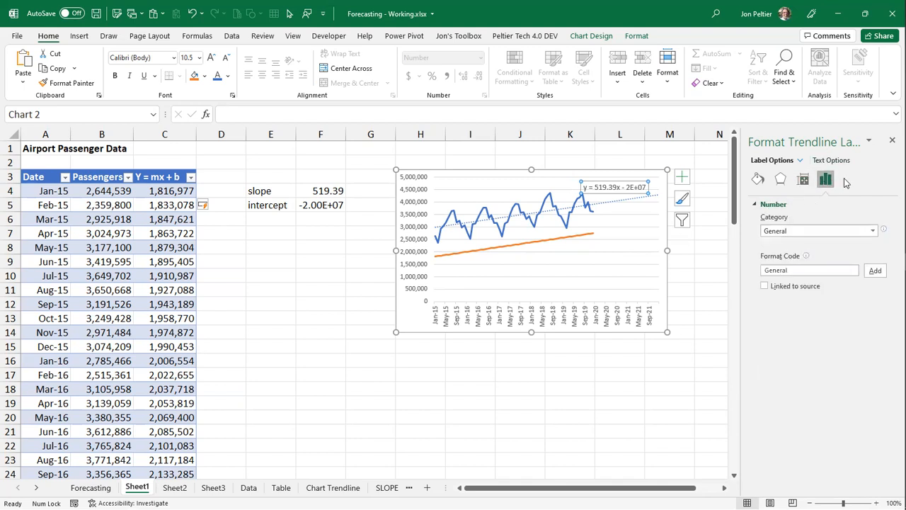
left_click(799, 233)
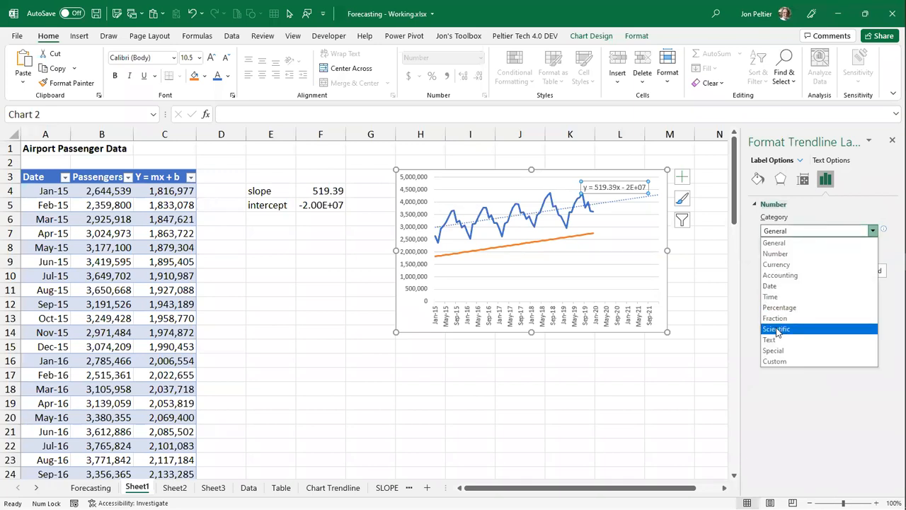
left_click(773, 328)
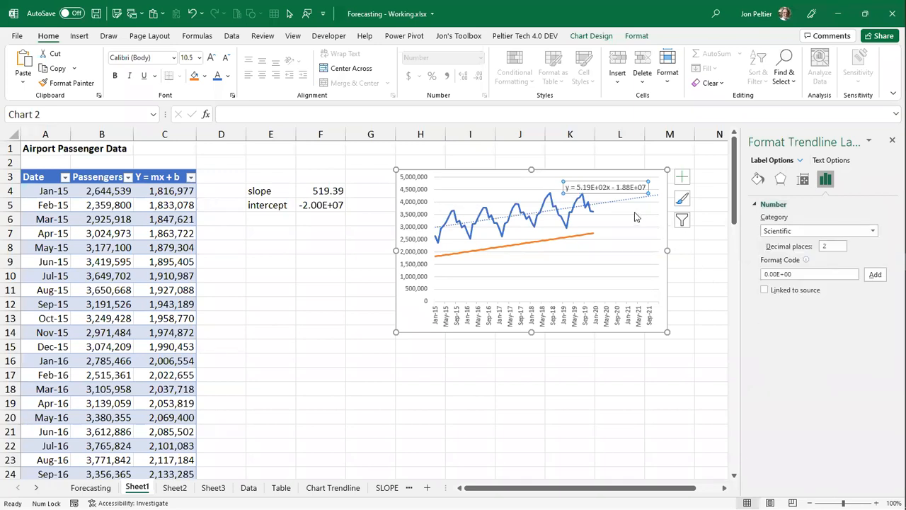
double_click(831, 246)
type("10")
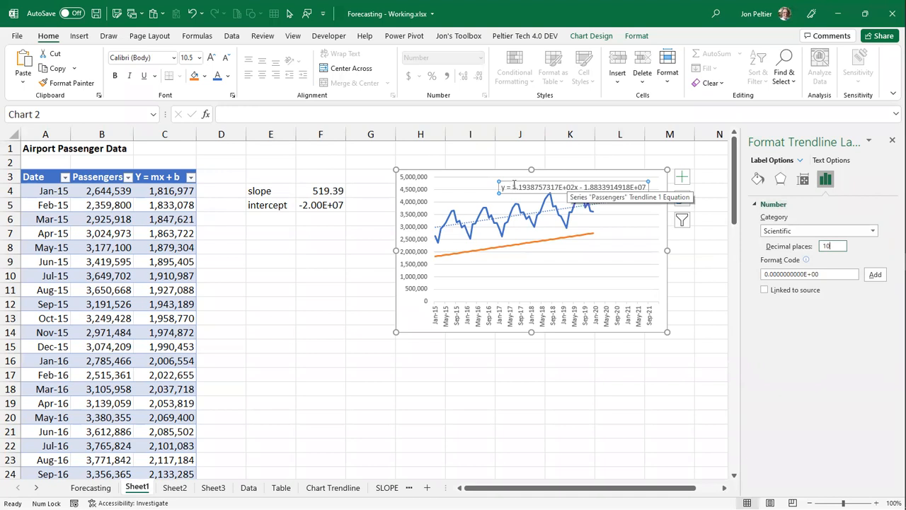
- Copy the slope 5.1938757317E+02 from the trendline equation into F4, without the x, and set the cell to General format
double_click(575, 187)
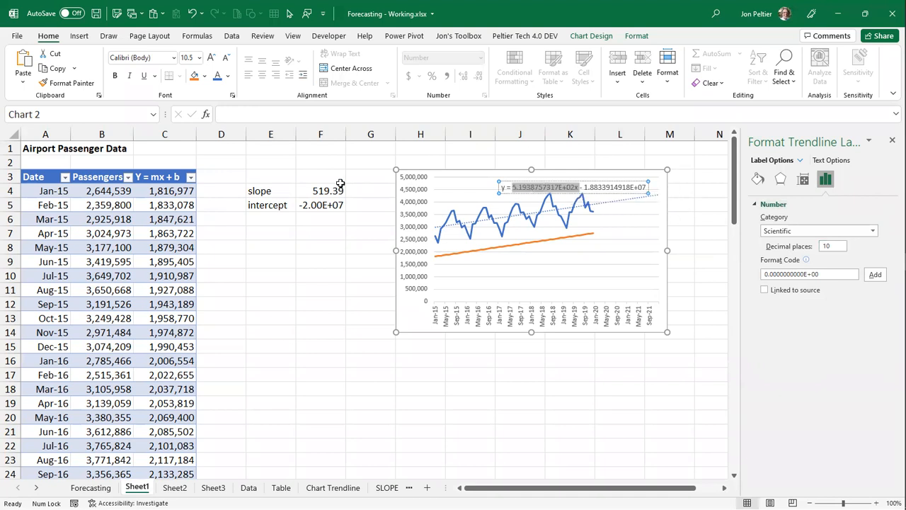
left_click(319, 193)
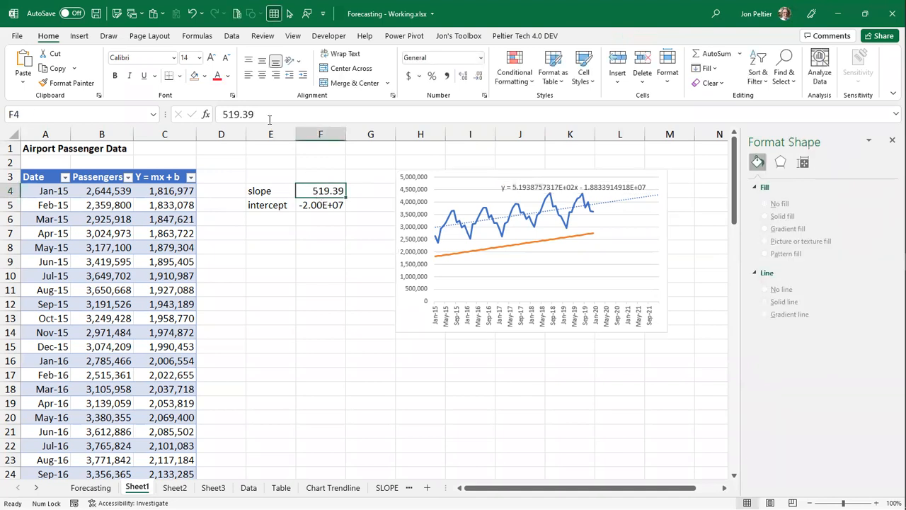
key("ctrl+v")
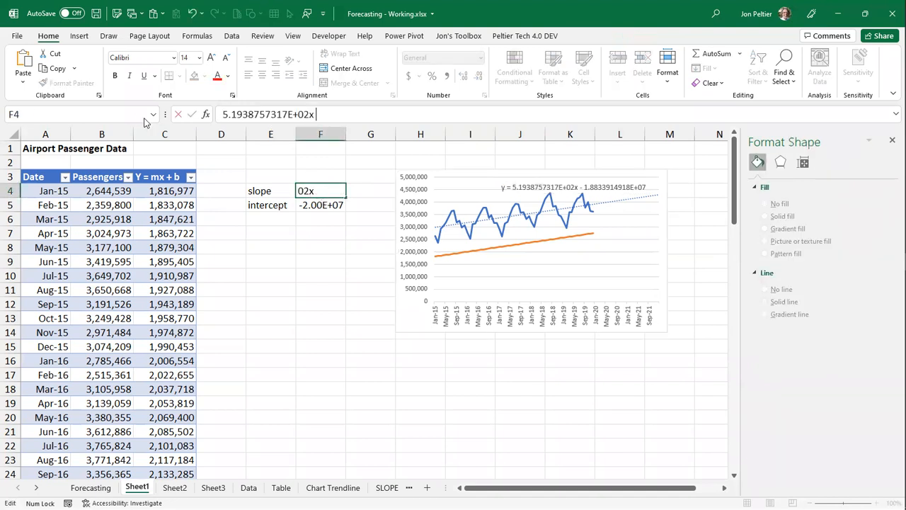
key("BackSpace")
key("ctrl+Return")
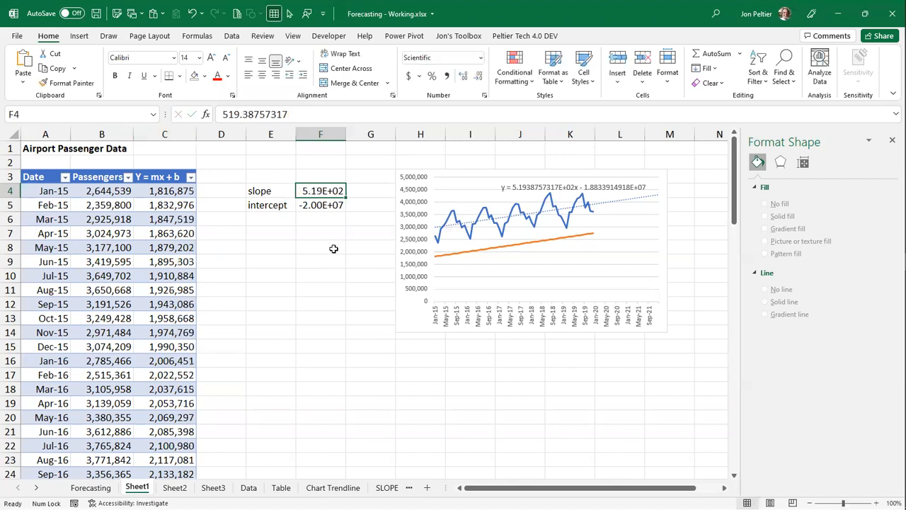
left_click(478, 75)
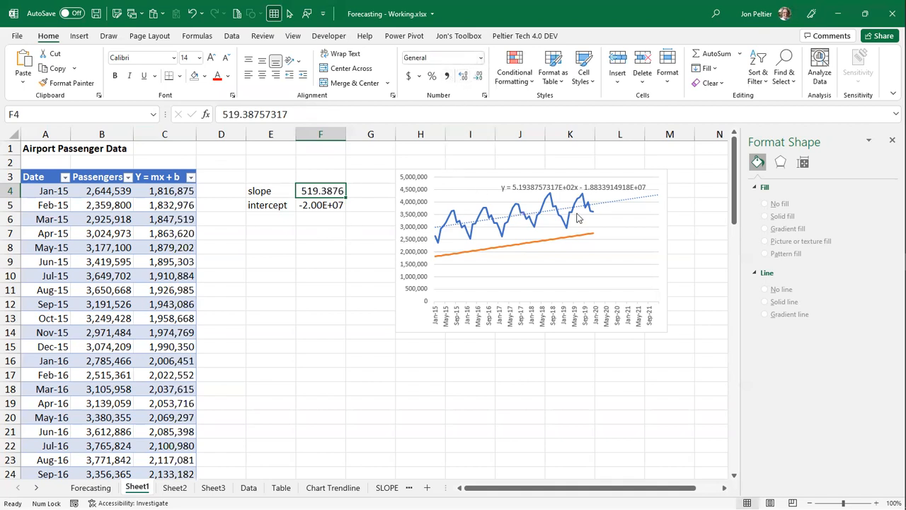
- Copy the intercept -1.8833914918E+07 from the trendline equation into F5
left_click(590, 187)
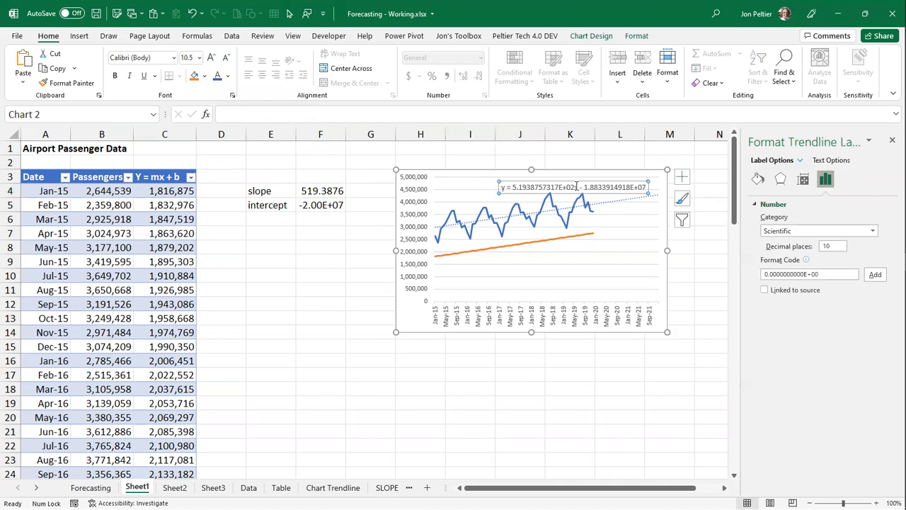
left_click_drag(583, 187, 648, 184)
key("ctrl+c")
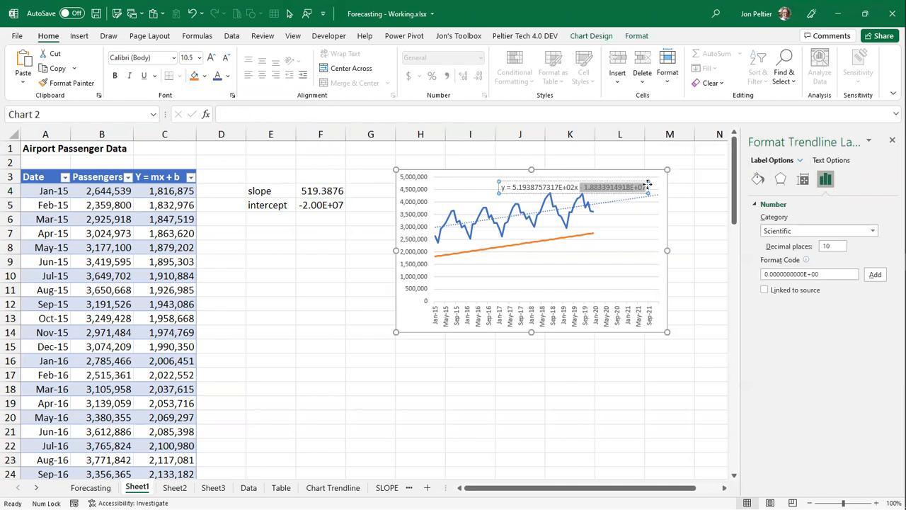
left_click(322, 206)
left_click_drag(291, 114, 145, 115)
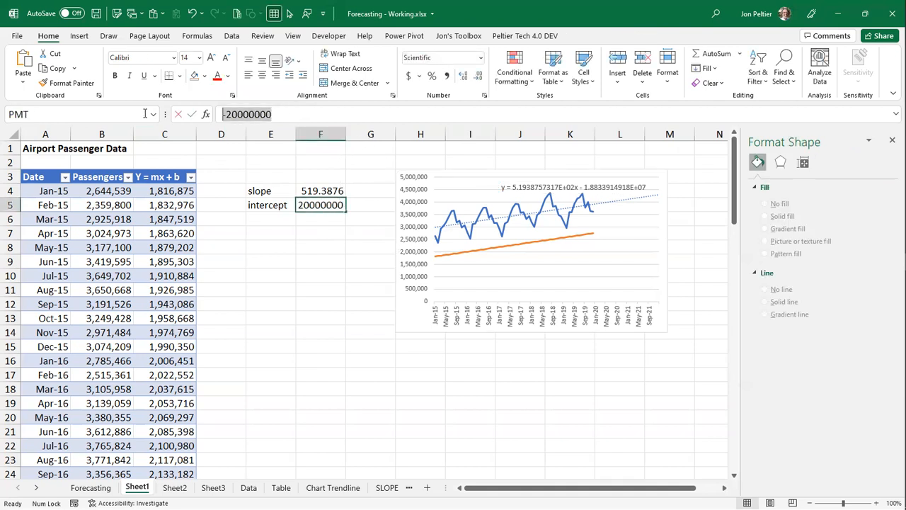
key("ctrl+v")
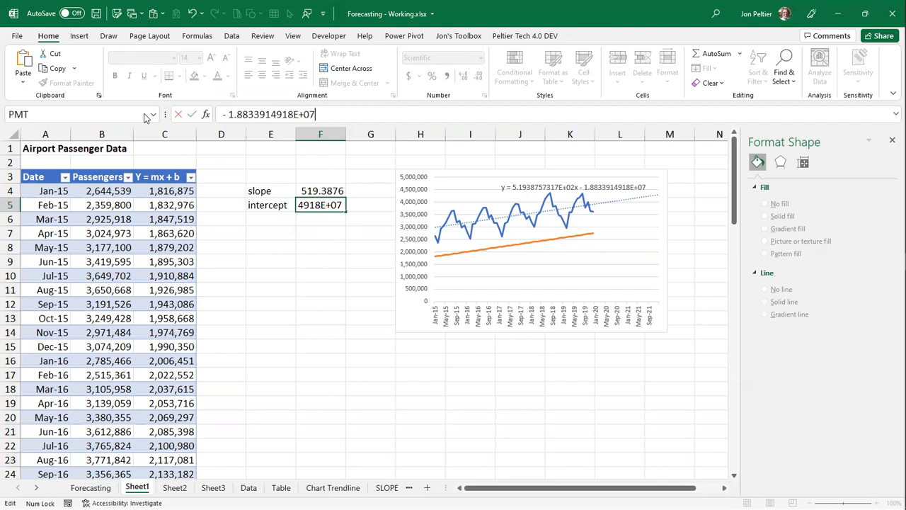
key("ctrl+Return")
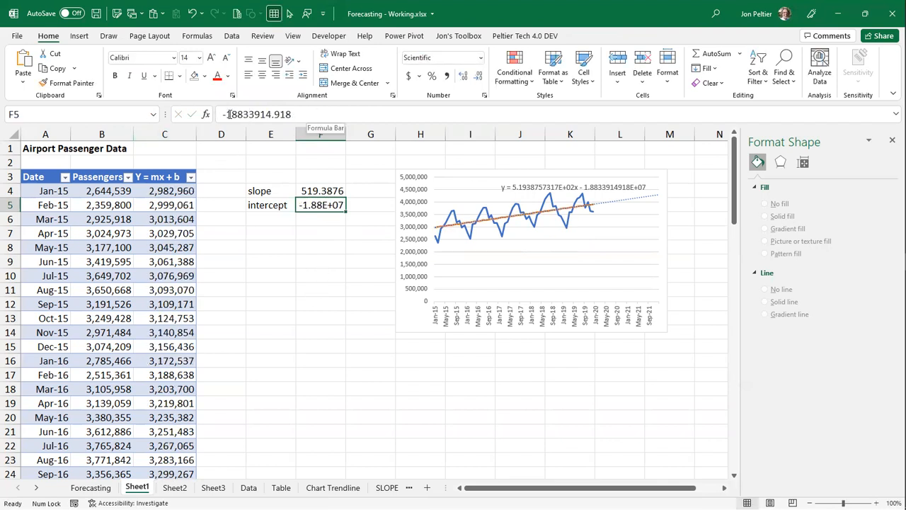
- Set the Passengers trendline's forward forecast to 0 periods and delete its equation label from the chart
left_click(160, 190)
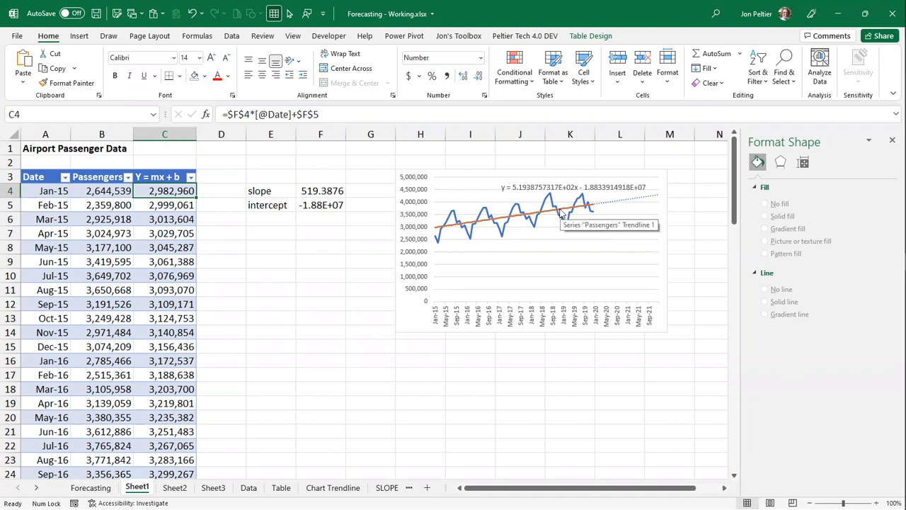
left_click(618, 203)
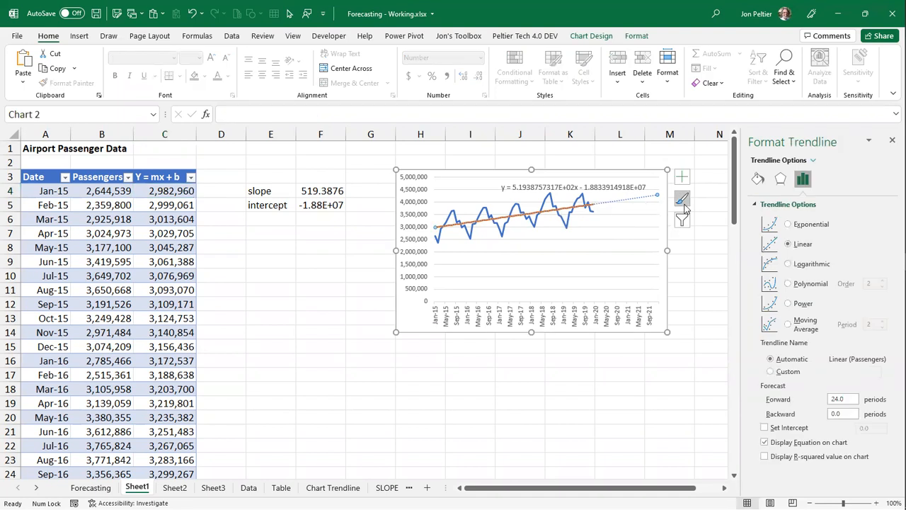
left_click_drag(852, 400, 804, 403)
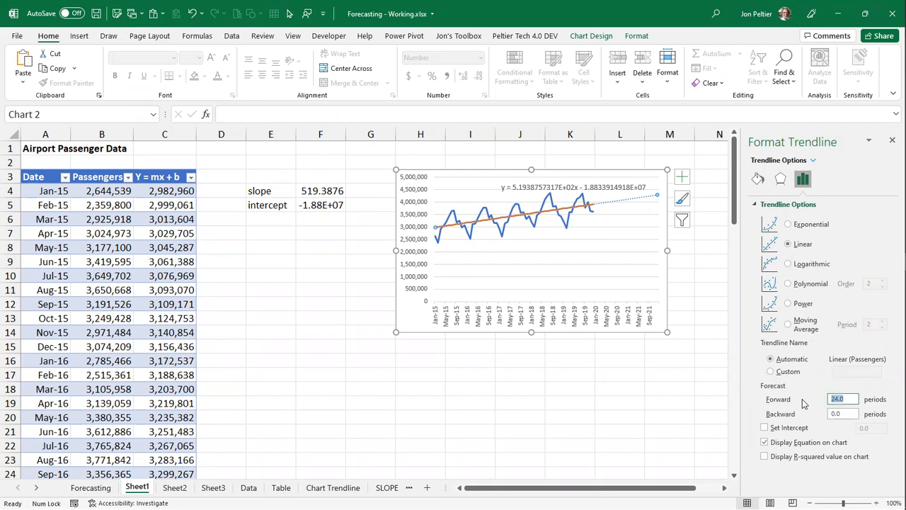
type("0")
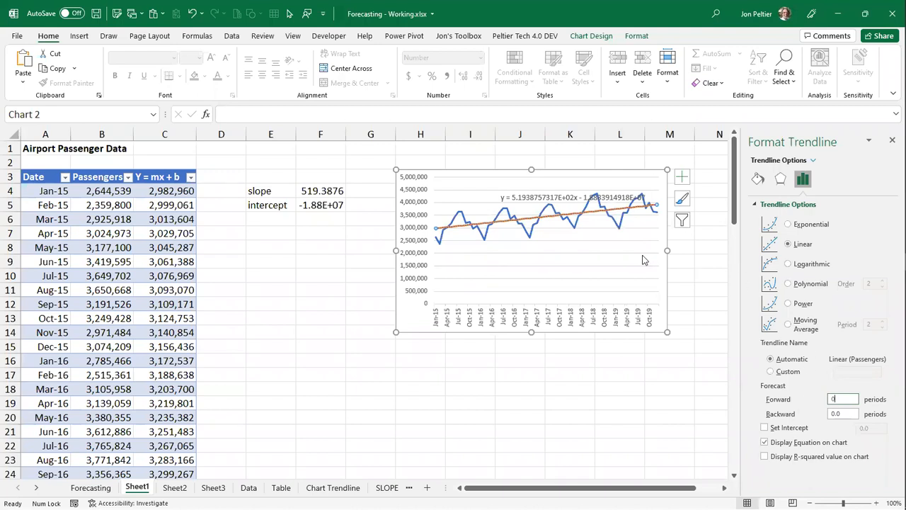
left_click(566, 197)
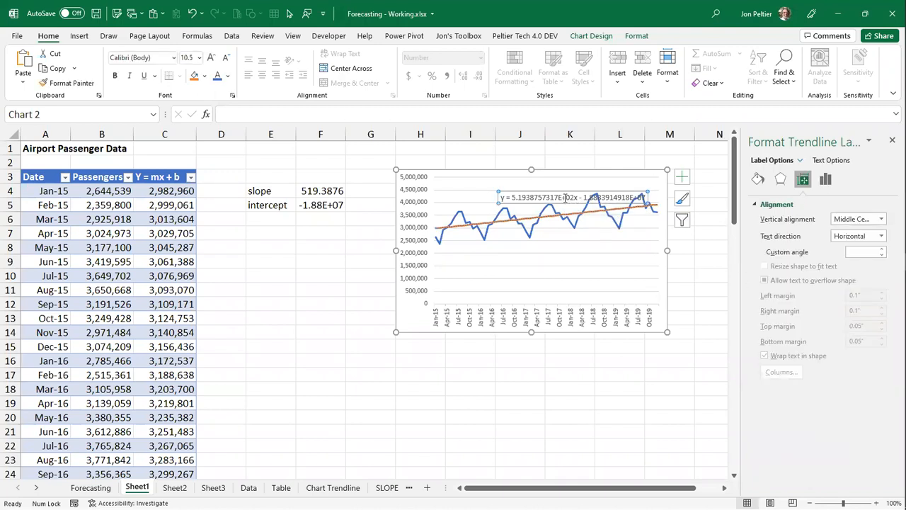
key("Delete")
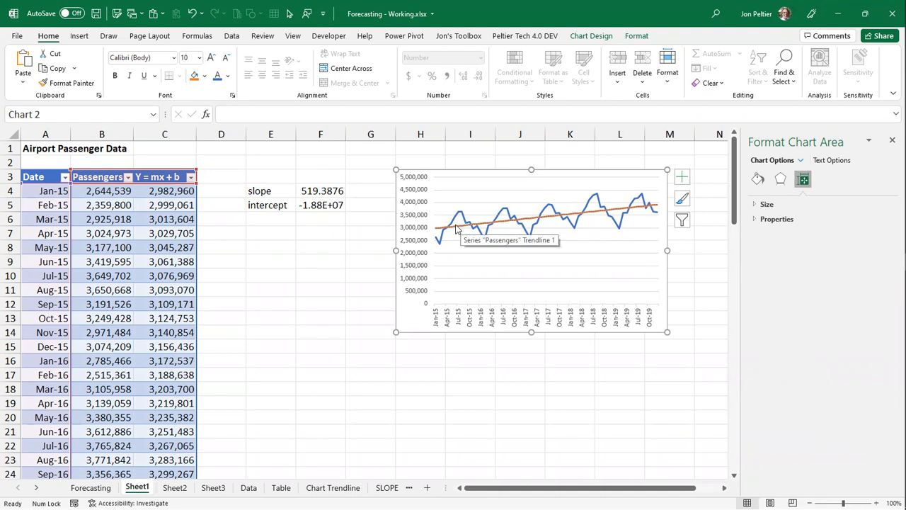
- Extend the table's Date column from Dec-19 in A63 down to row 87, filling by months through Dec-21
scroll(65, 211, "down", 19)
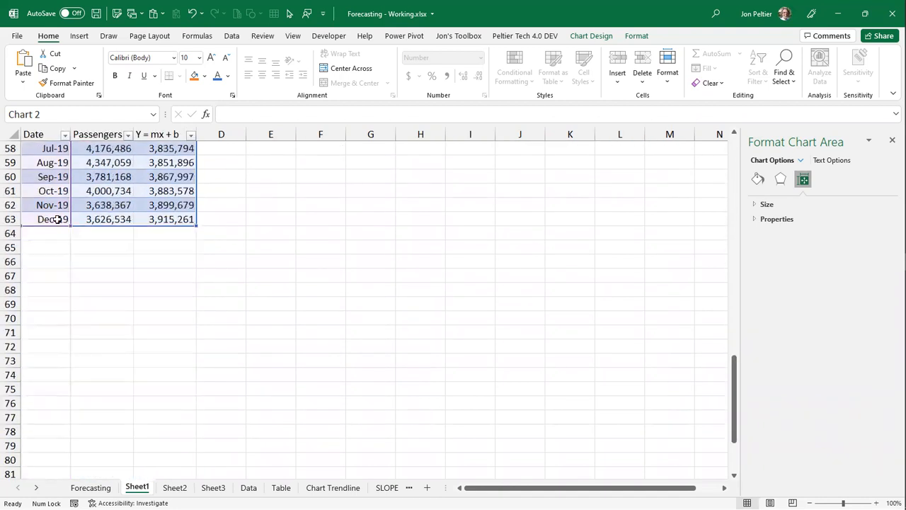
left_click(63, 219)
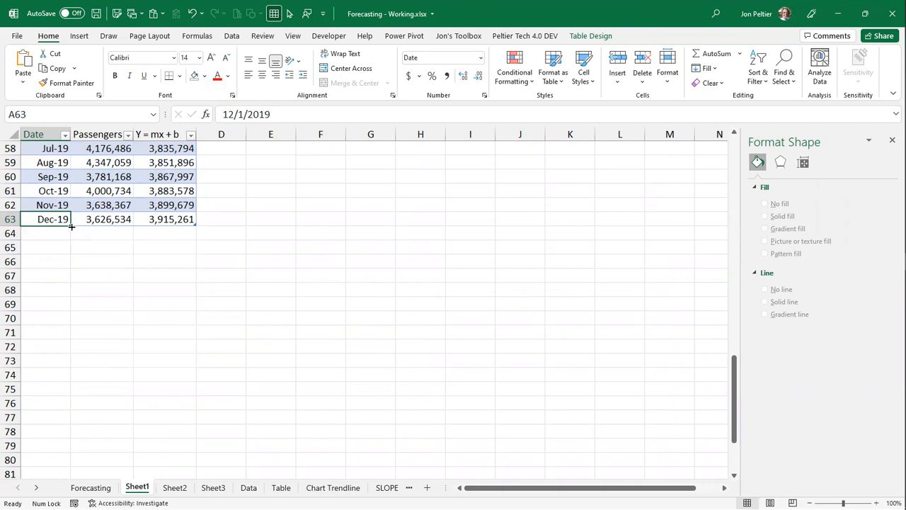
scroll(71, 227, "down", 1)
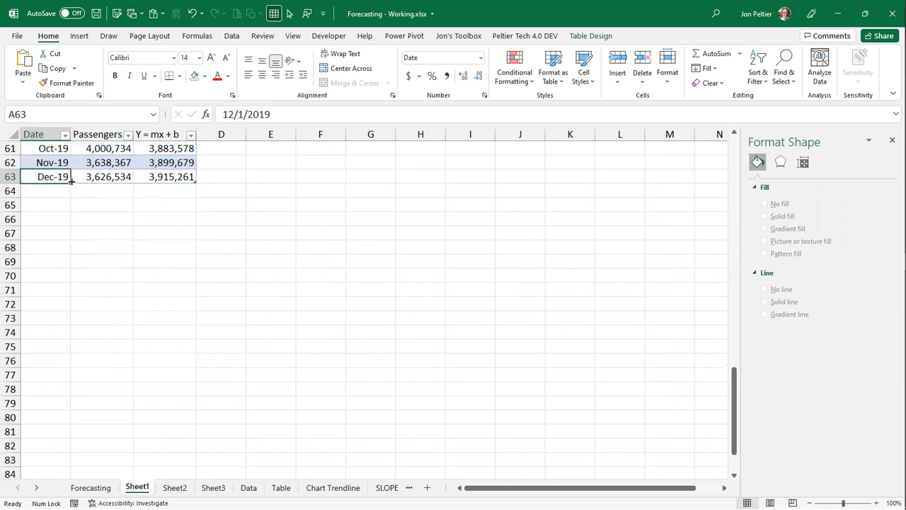
left_click_drag(70, 184, 69, 184)
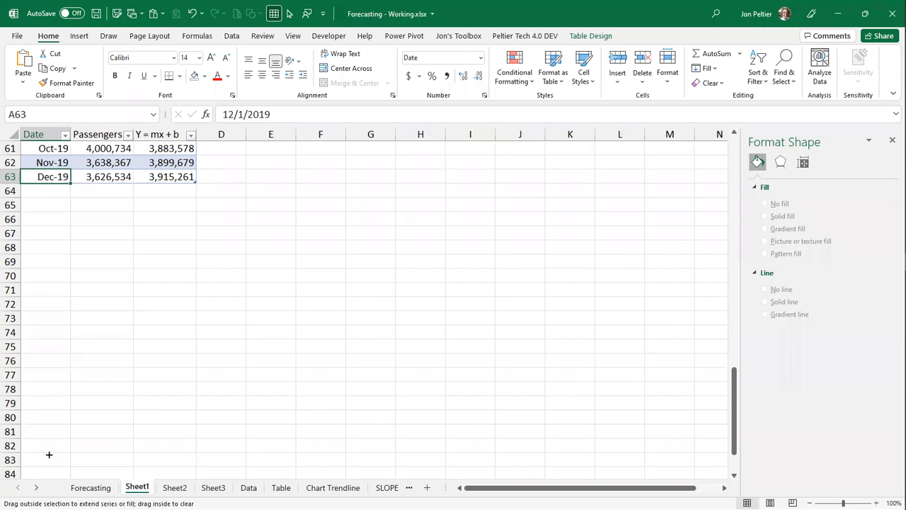
left_click_drag(48, 455, 49, 453)
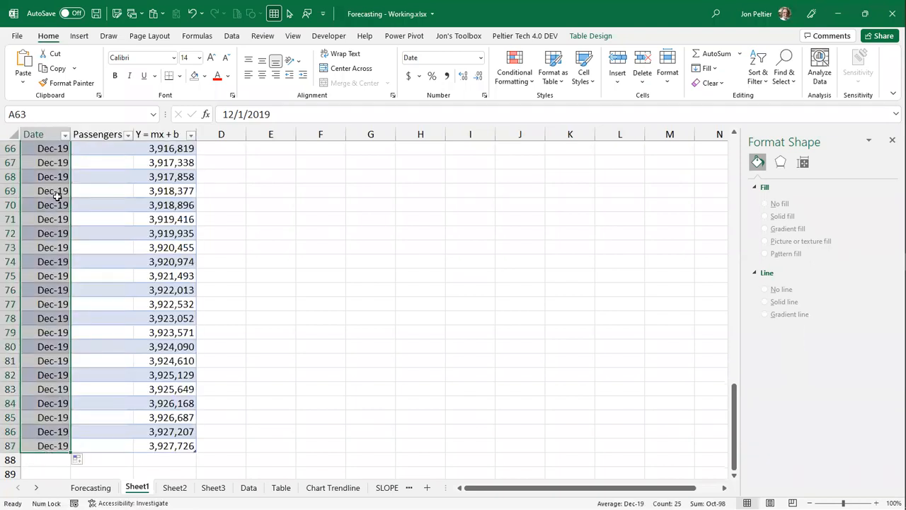
left_click(78, 464)
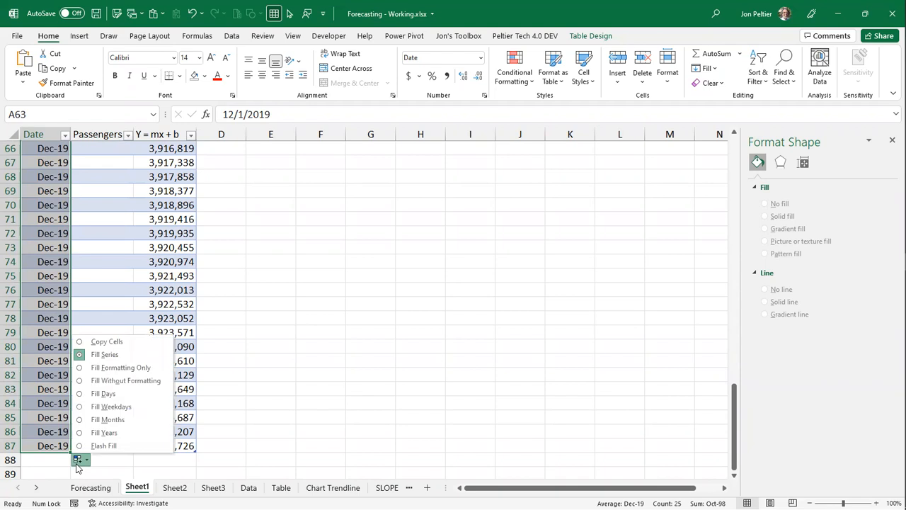
left_click(99, 418)
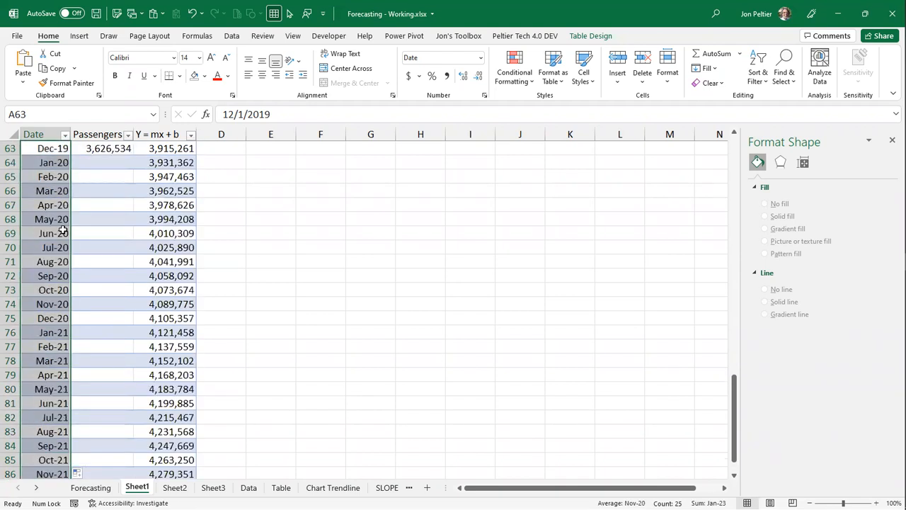
- Examine the Y = mx + b values for the added 2020 and 2021 months against the earlier passenger data
scroll(63, 231, "down", 5)
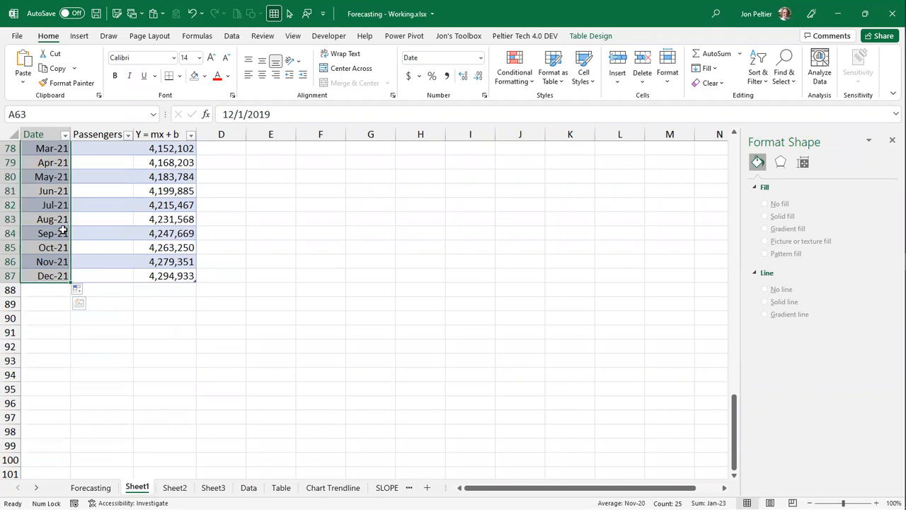
scroll(62, 230, "up", 5)
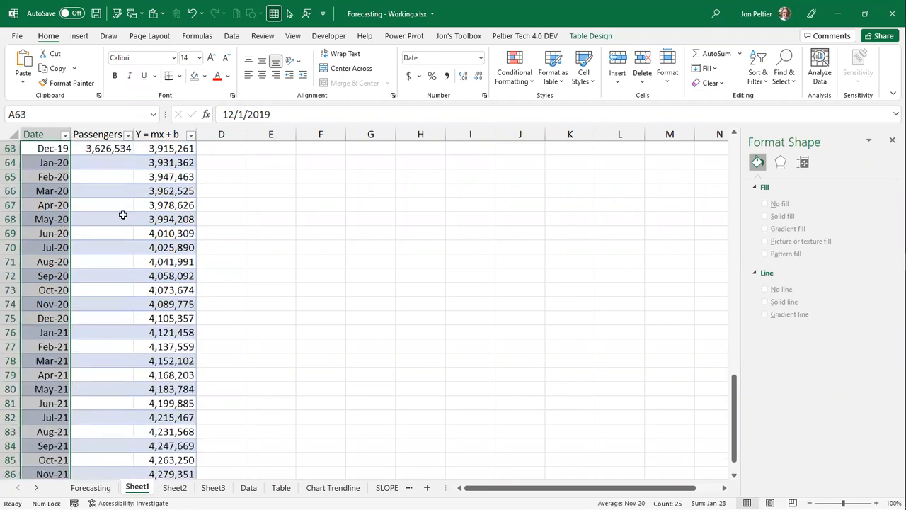
scroll(123, 215, "up", 1)
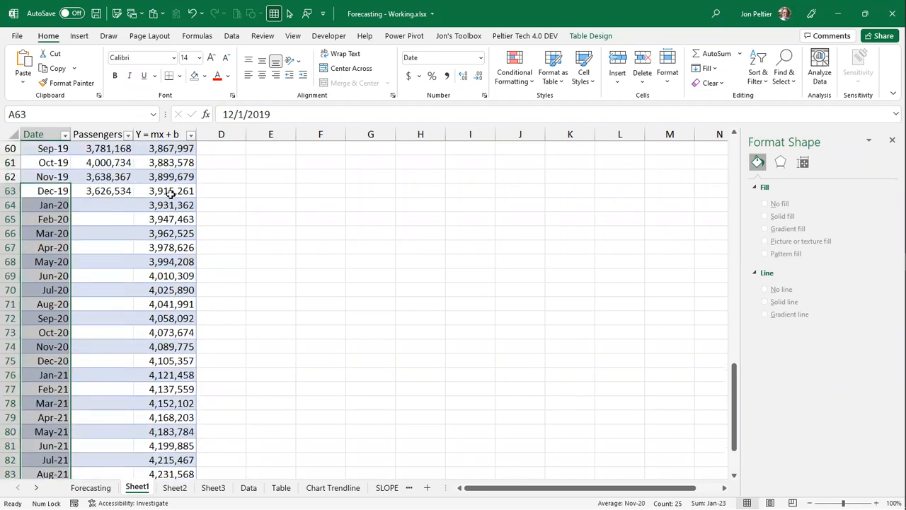
scroll(172, 344, "down", 6)
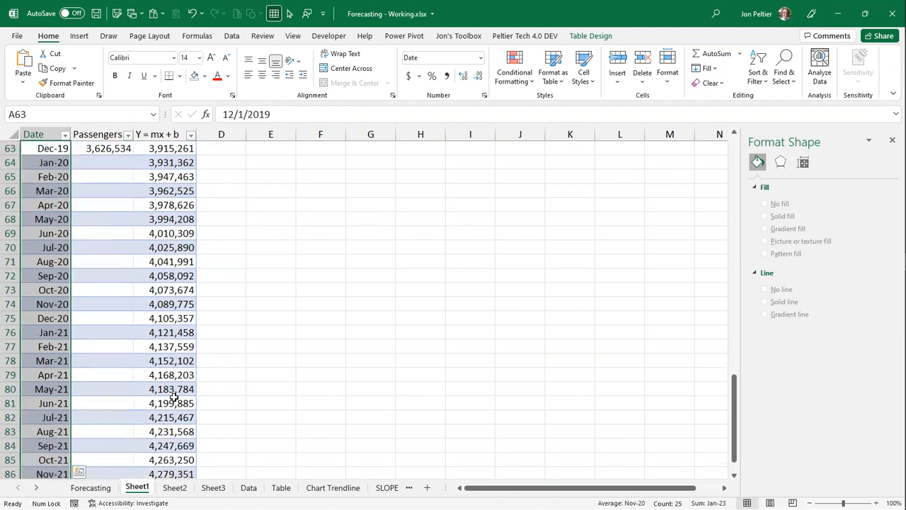
scroll(174, 397, "up", 8)
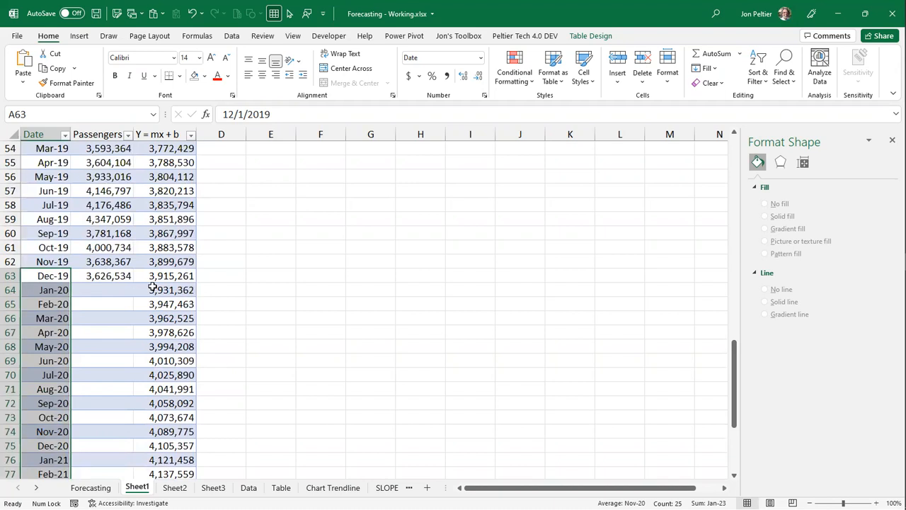
scroll(153, 287, "up", 3)
left_click(107, 222)
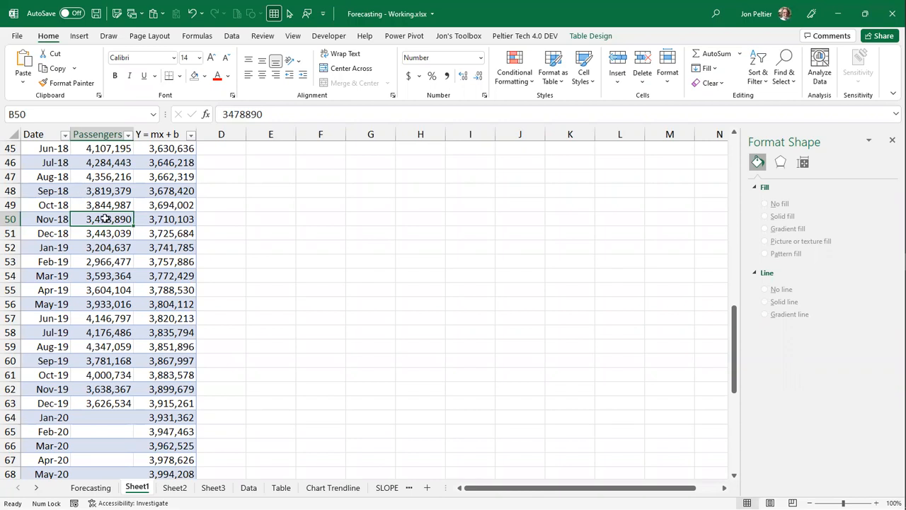
left_click(258, 212)
left_click(118, 191)
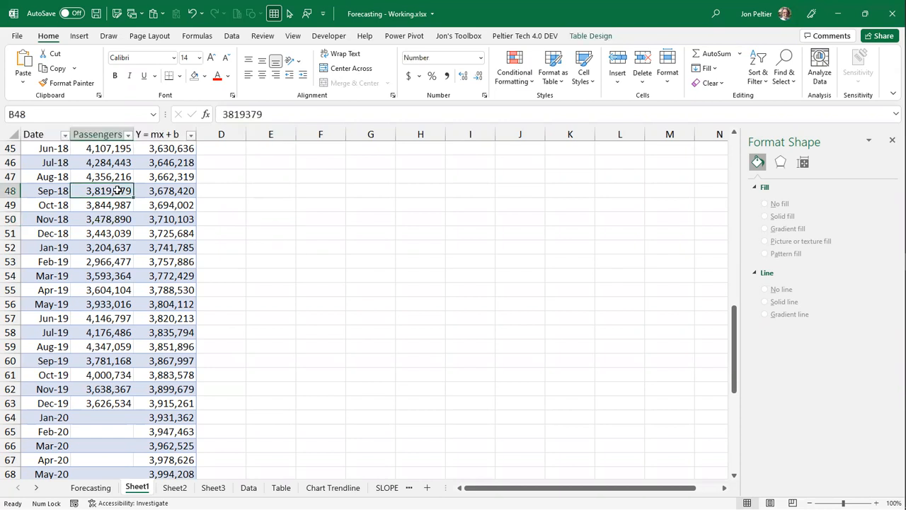
- Change the dash type of the Passengers trendline in the chart
key("ctrl+Home")
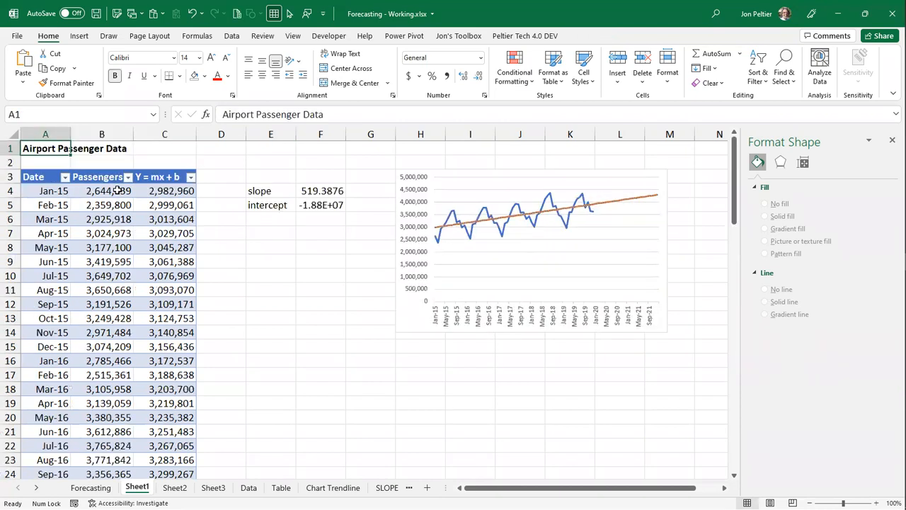
left_click(652, 199)
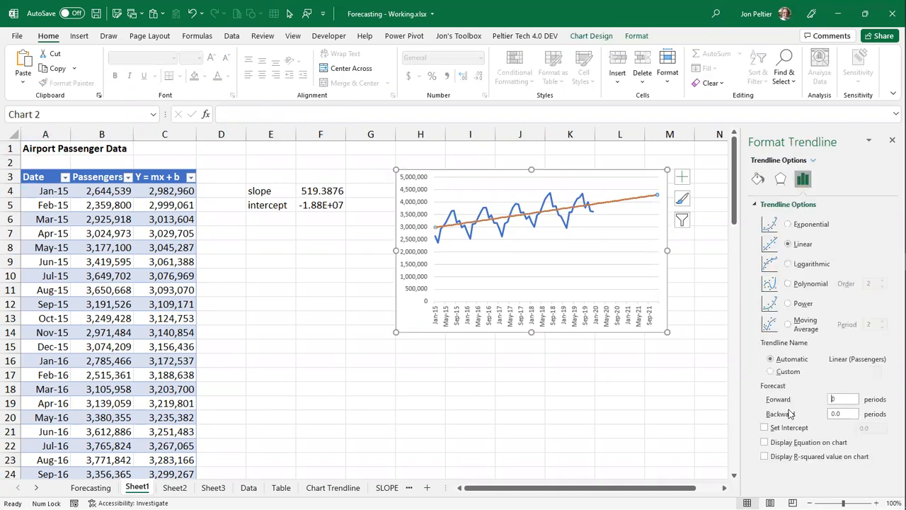
left_click(756, 180)
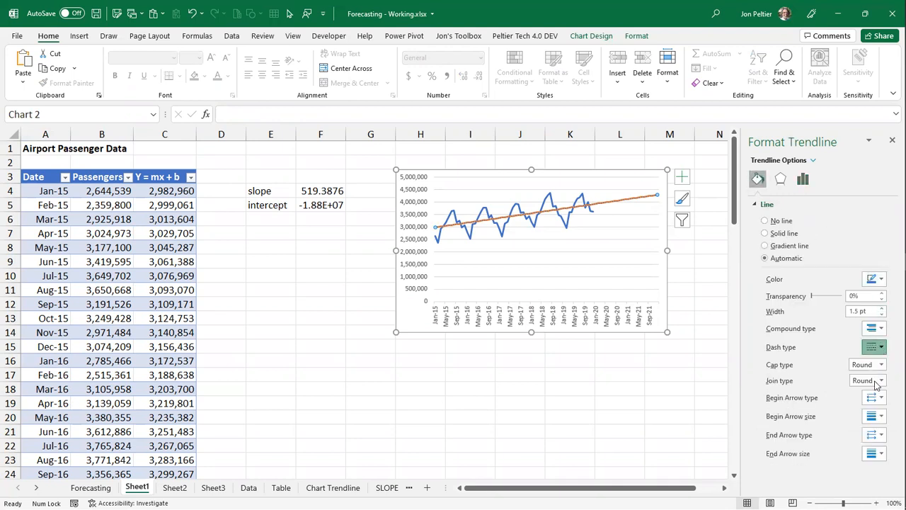
left_click(880, 347)
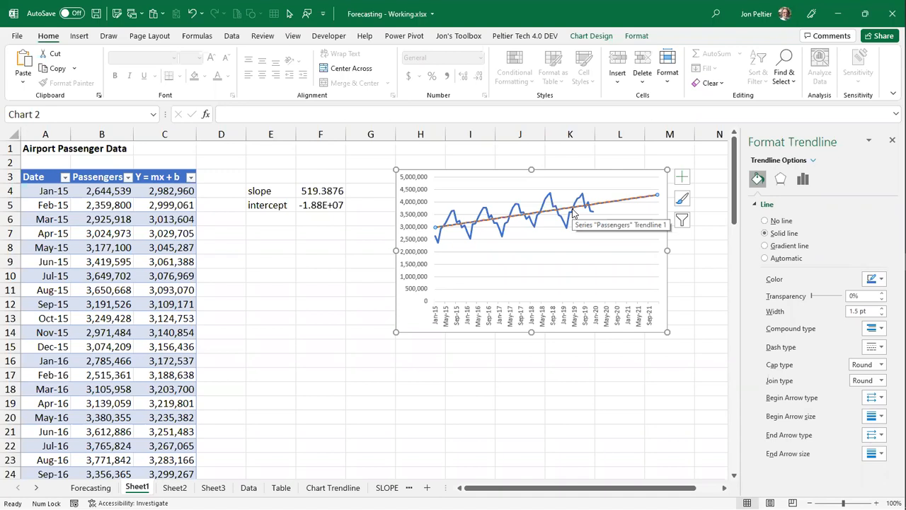
- Copy the slope and intercept values from F4:F5 into F8:F9 and make the copies italic
left_click(272, 233)
left_click(301, 197)
left_click_drag(301, 197, 330, 267)
left_click(356, 301)
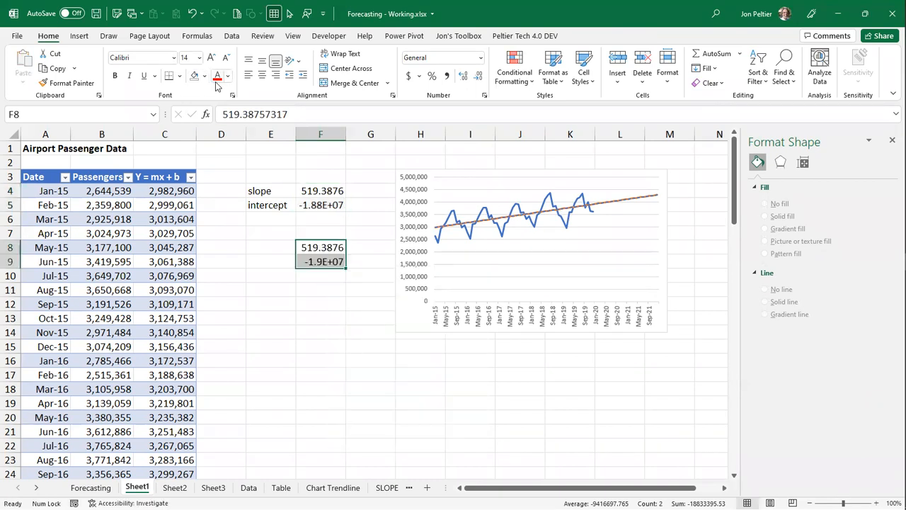
left_click(130, 78)
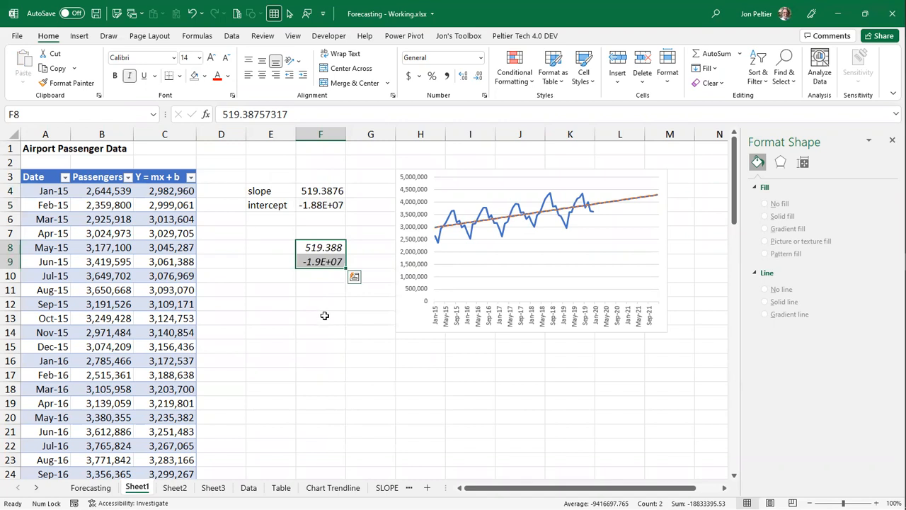
left_click(320, 317)
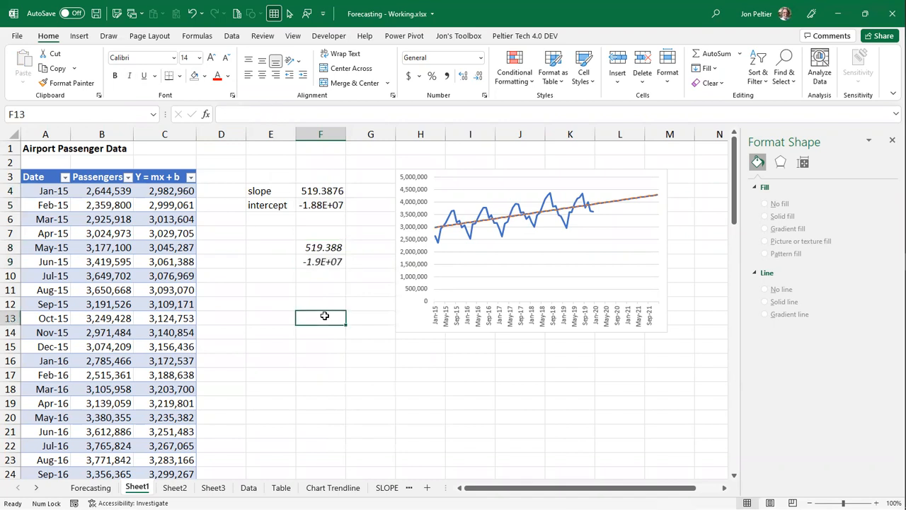
- Replace the constant in the slope cell F4 with a SLOPE function using the absolute range $B$4:$B$63 as known y's
left_click(320, 191)
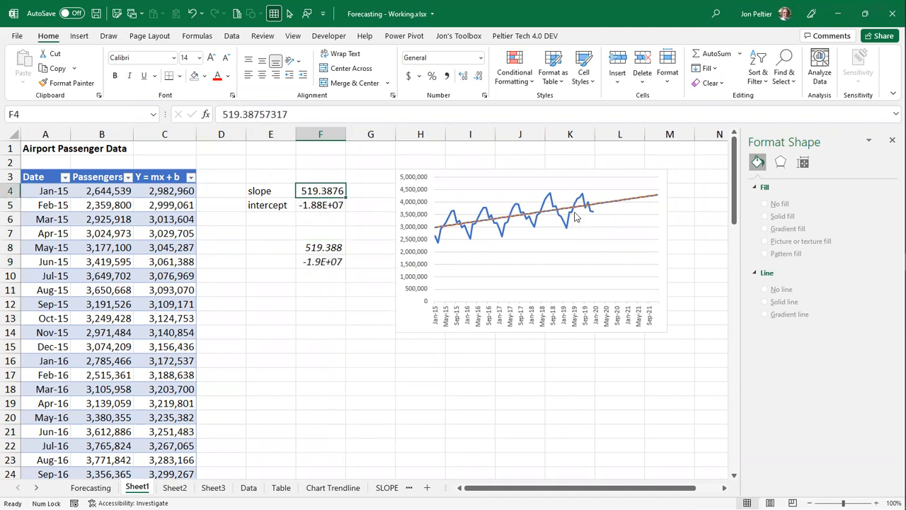
left_click(309, 205)
left_click(312, 194)
left_click_drag(293, 111, 51, 132)
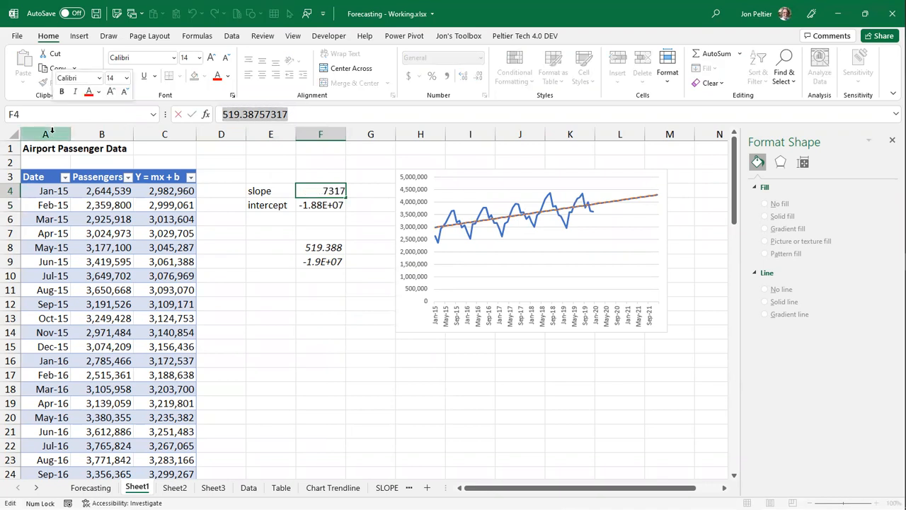
type("=")
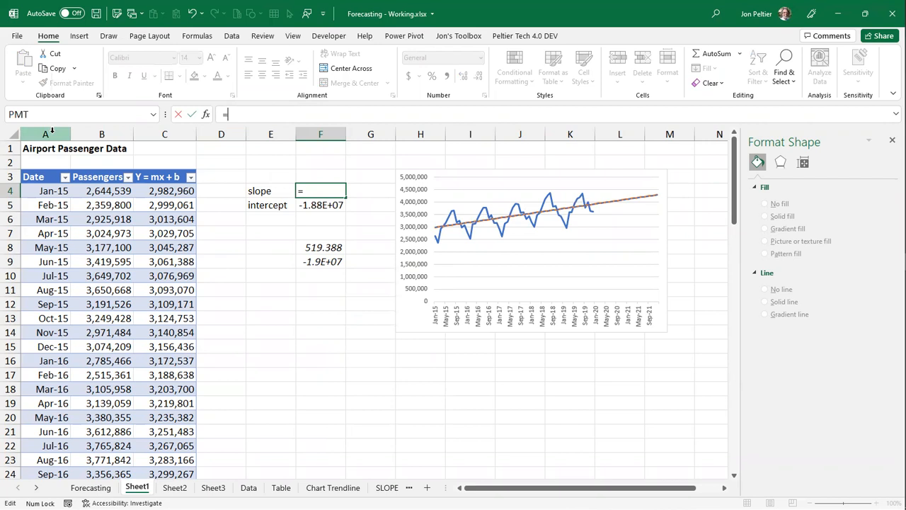
type("slope(")
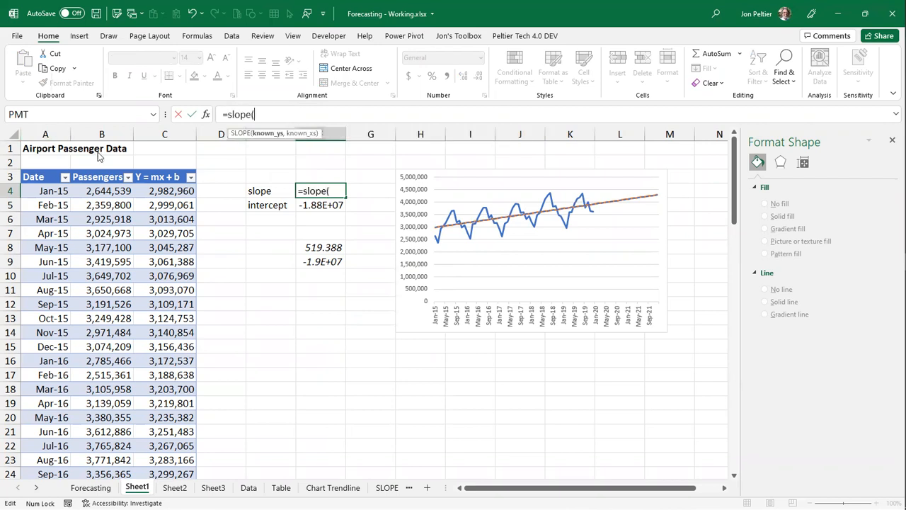
left_click(104, 191)
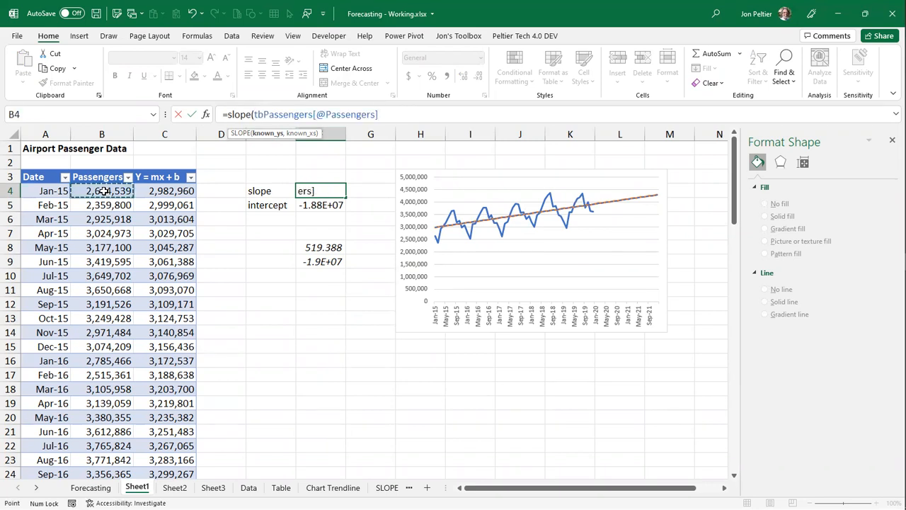
left_click_drag(104, 191, 113, 473)
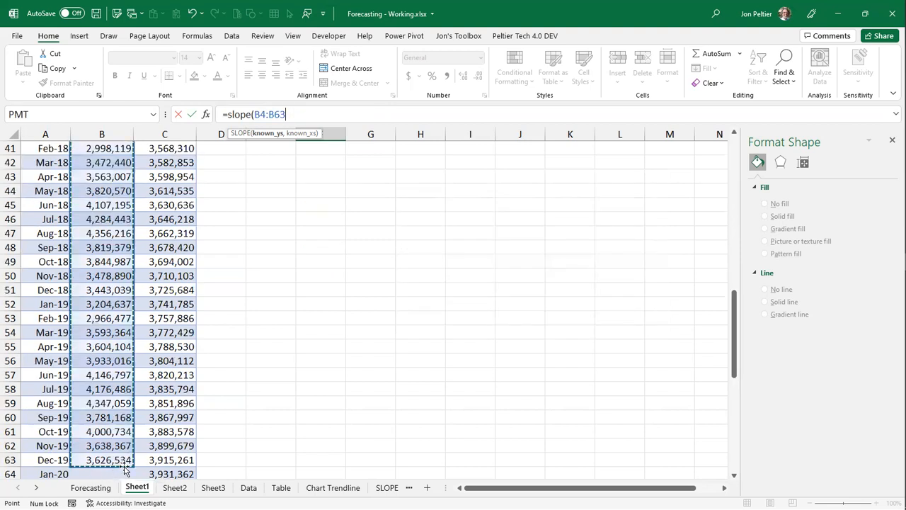
key("F4")
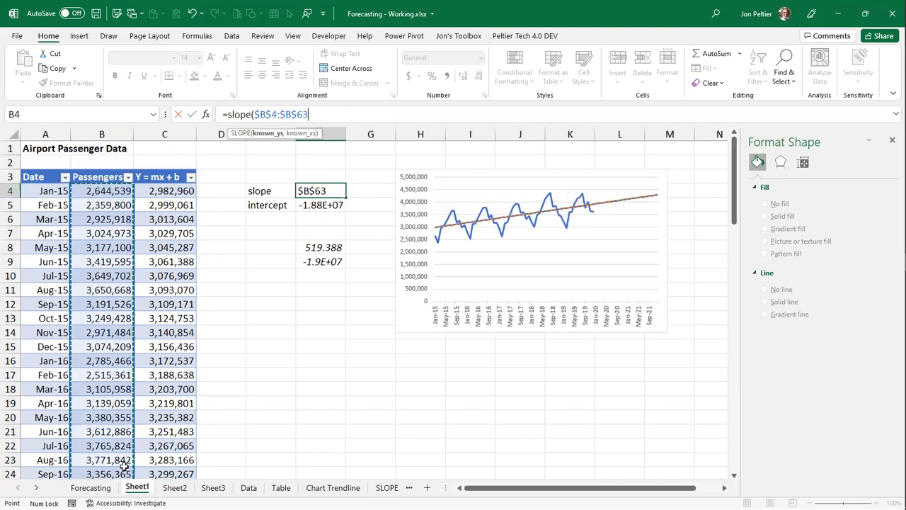
type(",")
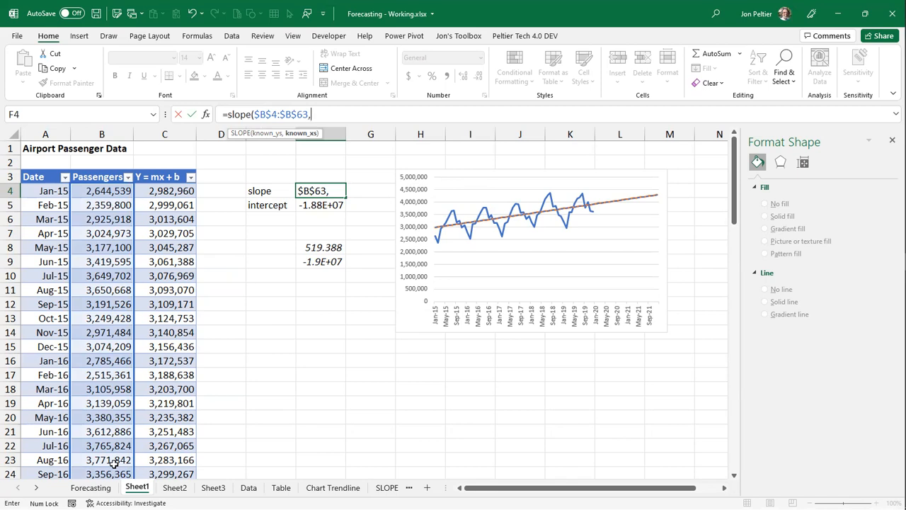
- Complete the SLOPE formula in F4 with the absolute date range $A$4:$A$63 as known x's
scroll(113, 464, "down", 18)
left_click(39, 266)
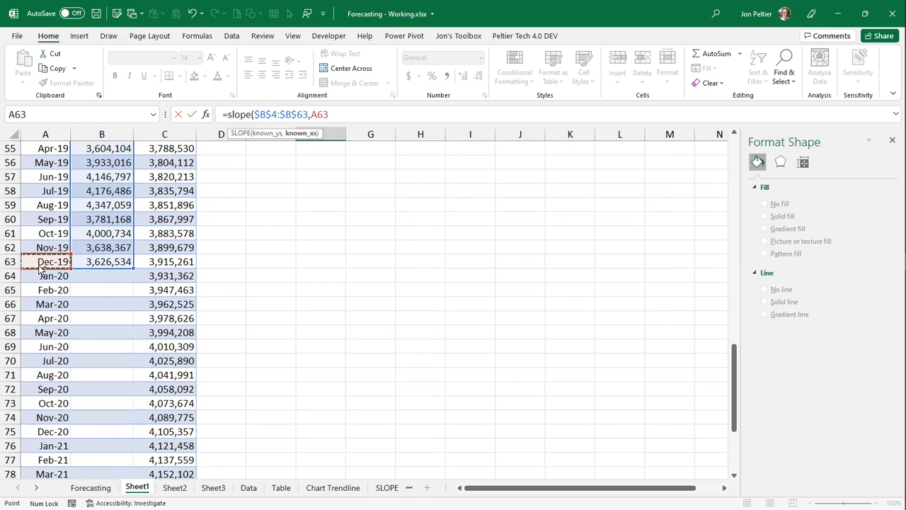
key("ctrl+shift+Up")
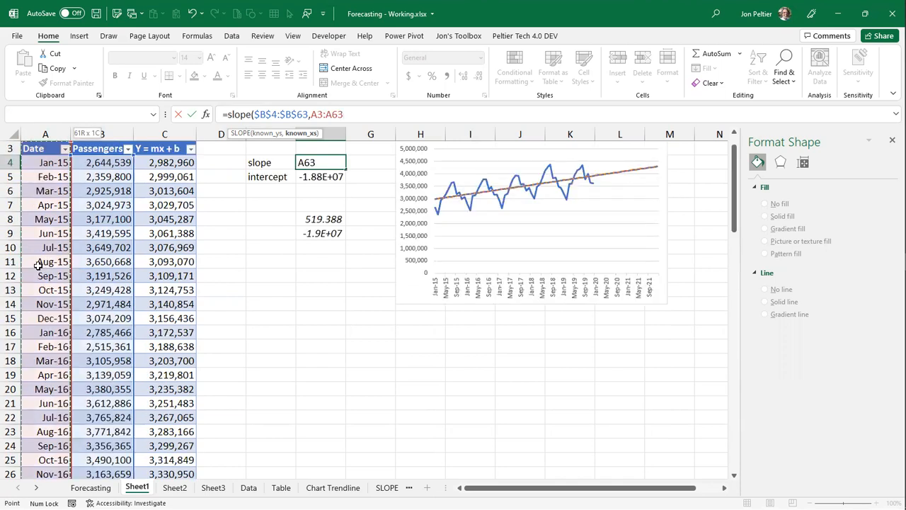
key("shift+Down")
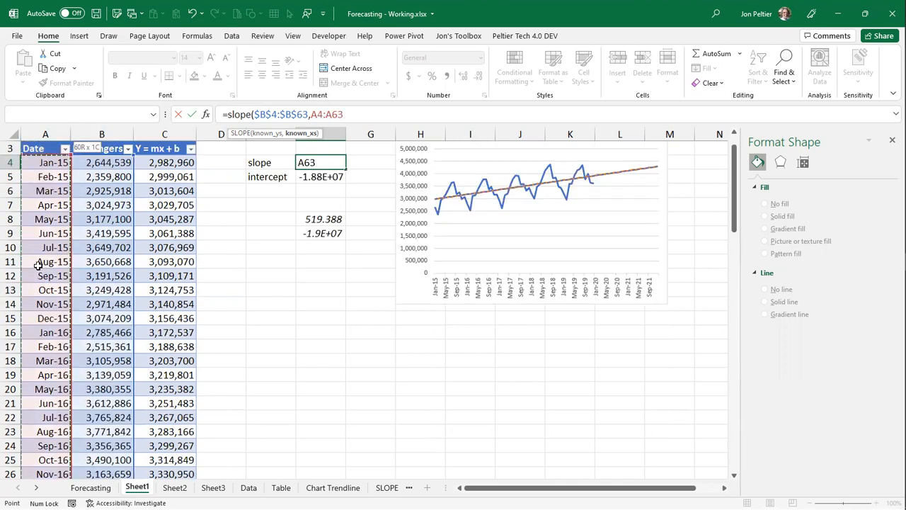
key("F4")
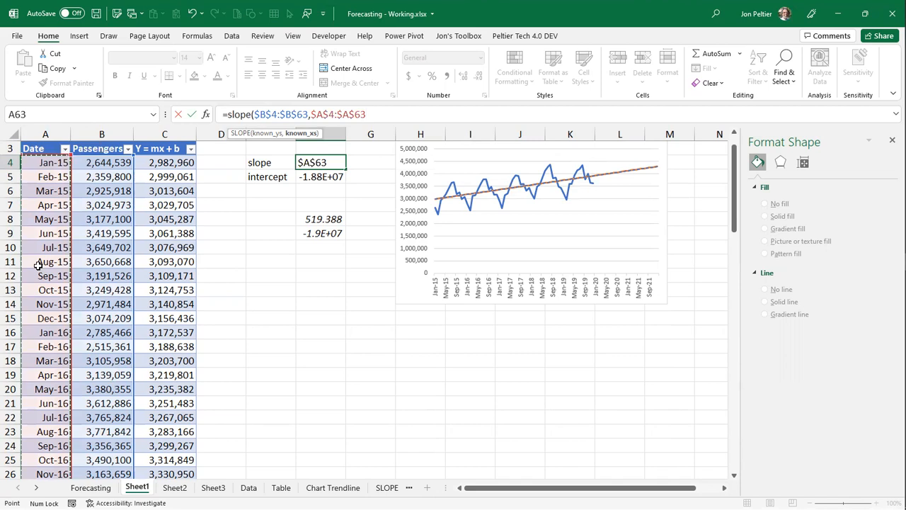
key("ctrl+Return")
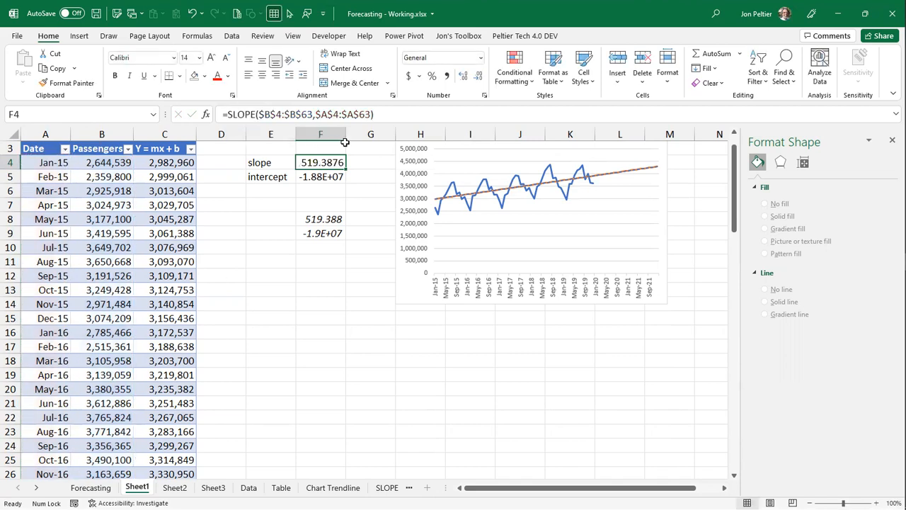
- Fill the slope formula down into F5 and change its function to INTERCEPT, keeping the ranges $B$4:$B$63 and $A$4:$A$63
left_click(320, 176)
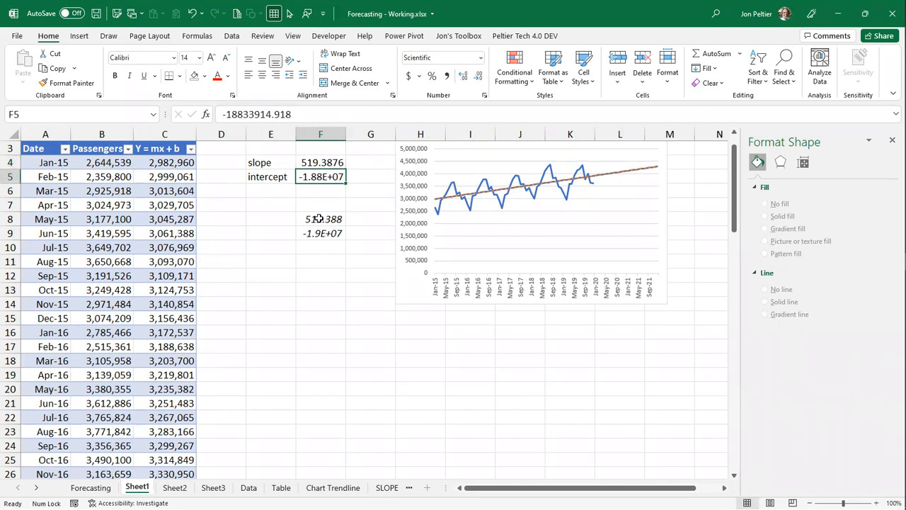
left_click(320, 218)
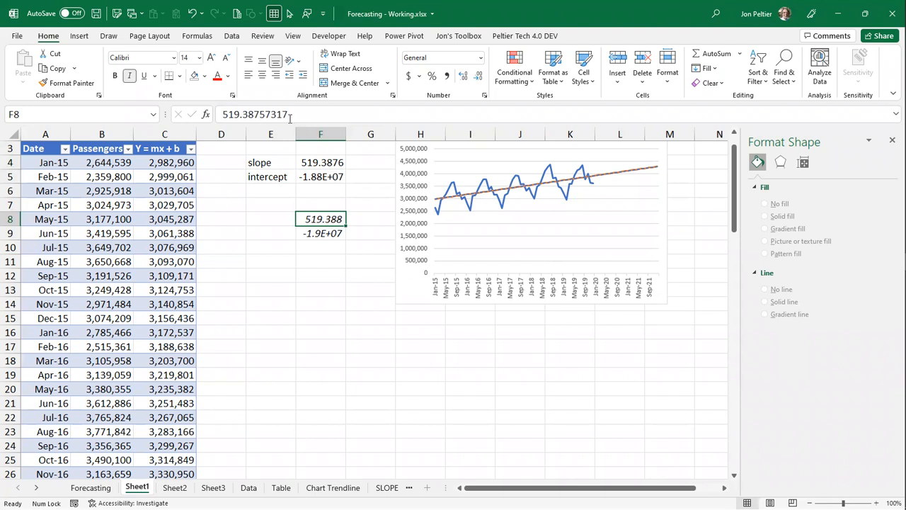
left_click(320, 177)
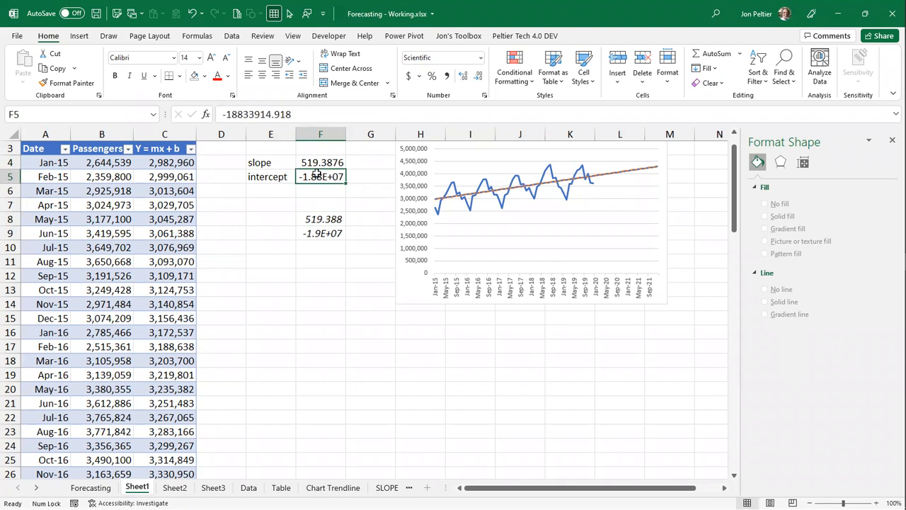
key("ctrl+d")
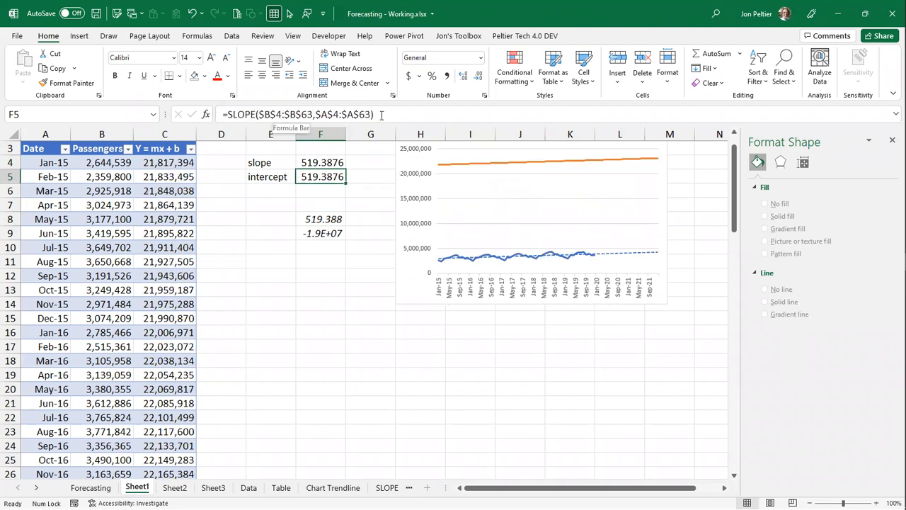
left_click(241, 117)
double_click(241, 117)
type("intercep")
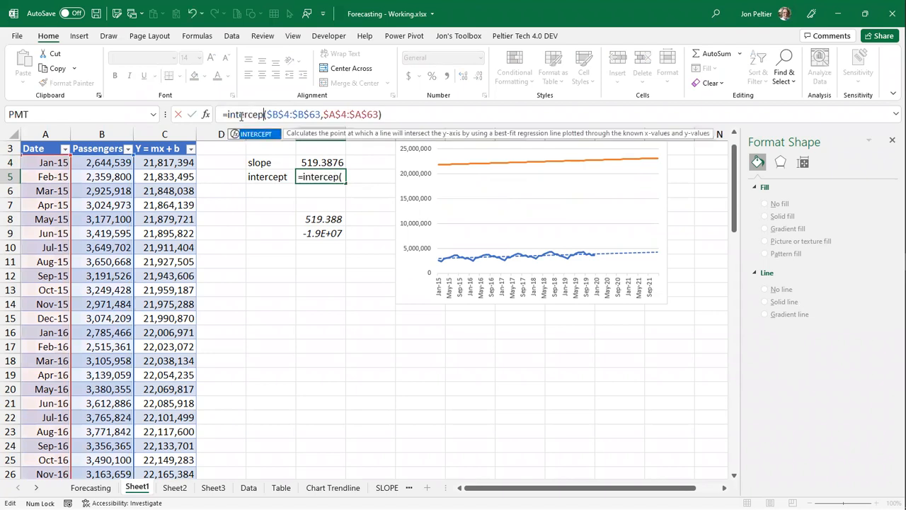
type("t")
key("ctrl+Return")
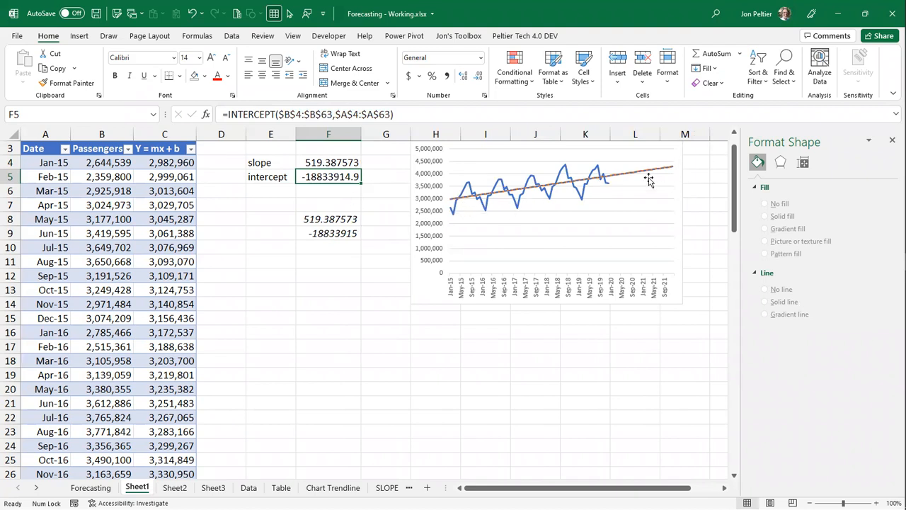
- Delete the linear Passengers trendline from the chart and review the slope and intercept formulas in F4:F5
scroll(393, 269, "up", 1)
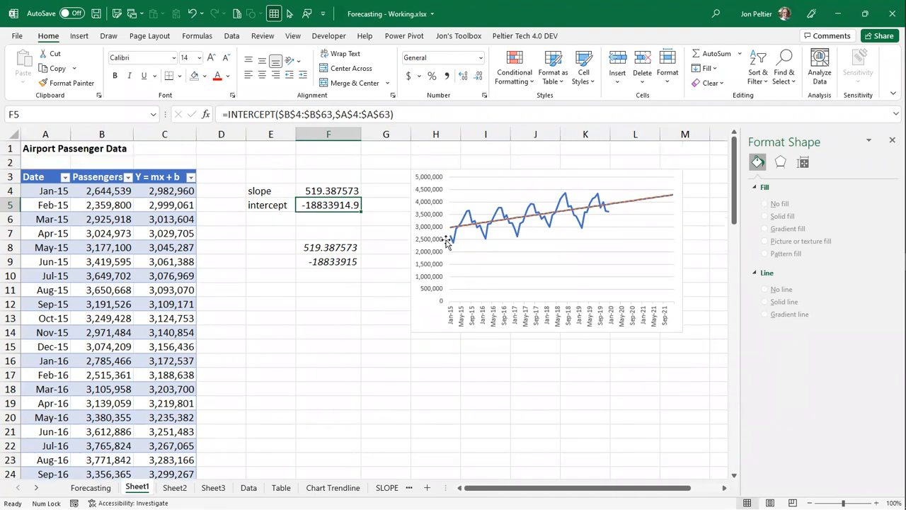
left_click(482, 228)
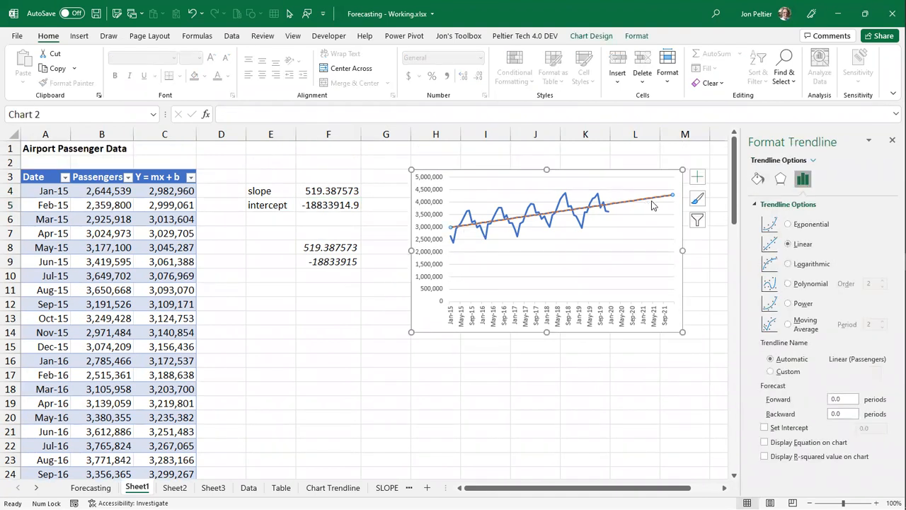
mouse_move(653, 205)
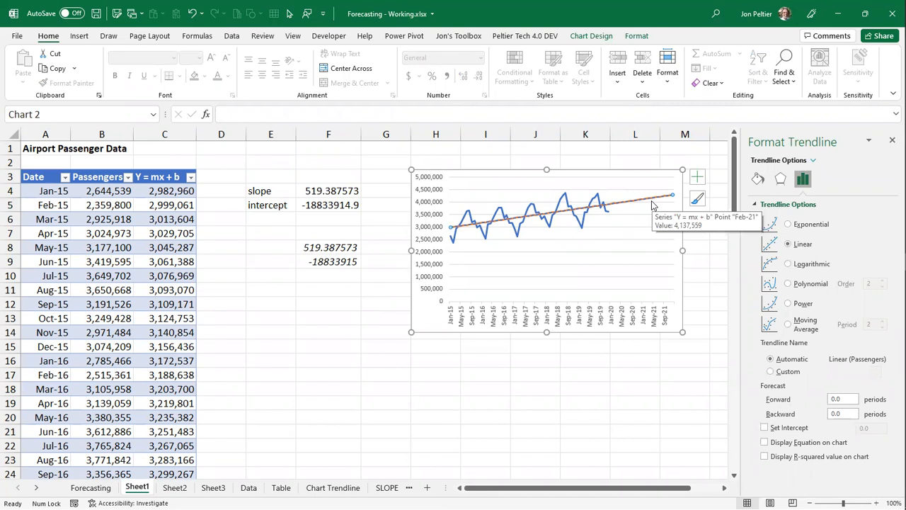
key("Delete")
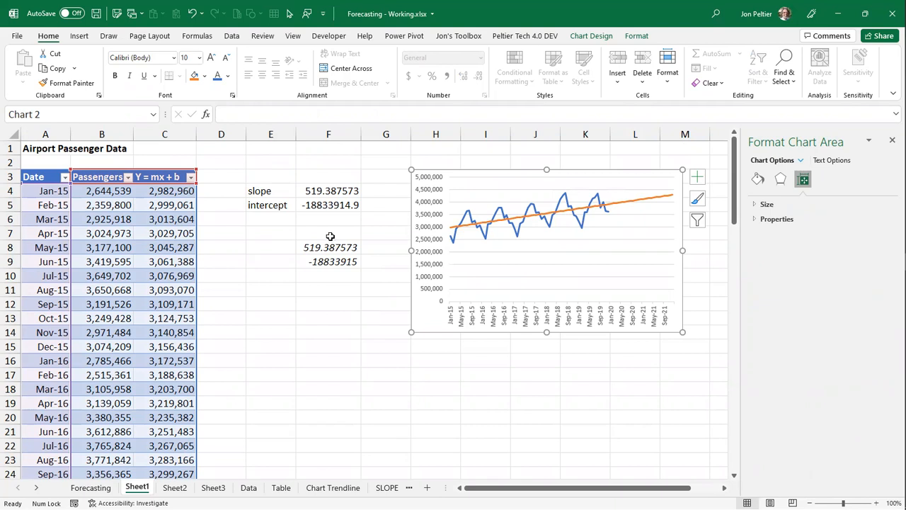
left_click(318, 191)
left_click(325, 204)
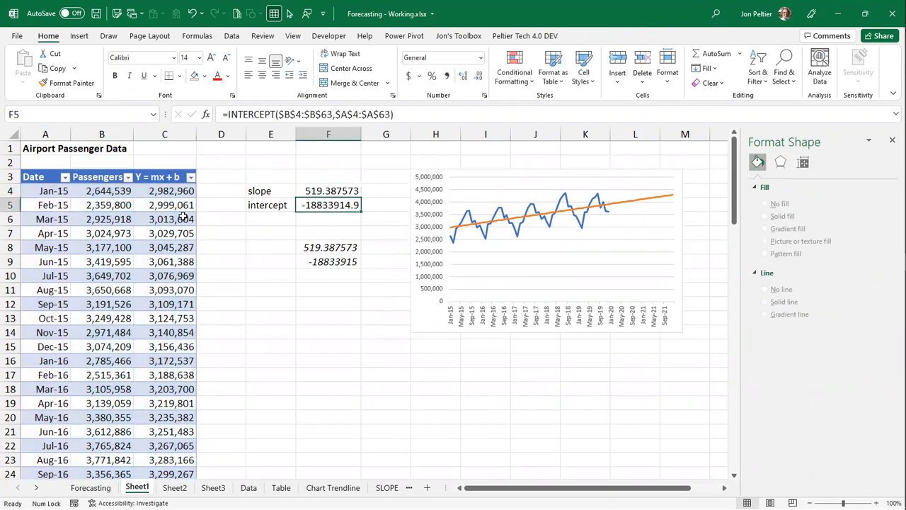
left_click_drag(326, 189, 334, 204)
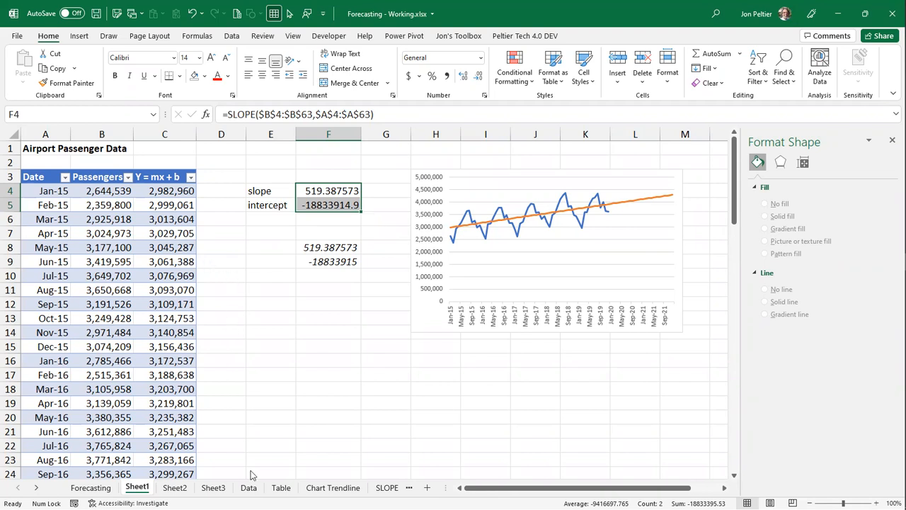
- On Sheet2, move the Passengers chart up so its corner snaps to cell G3, and check the Date rows added for 2020 and 2021
left_click(174, 488)
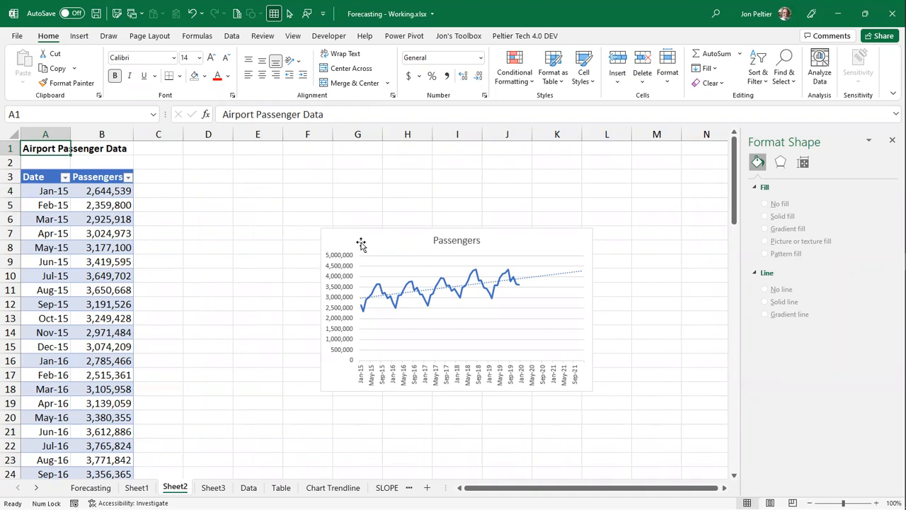
left_click_drag(360, 240, 374, 177)
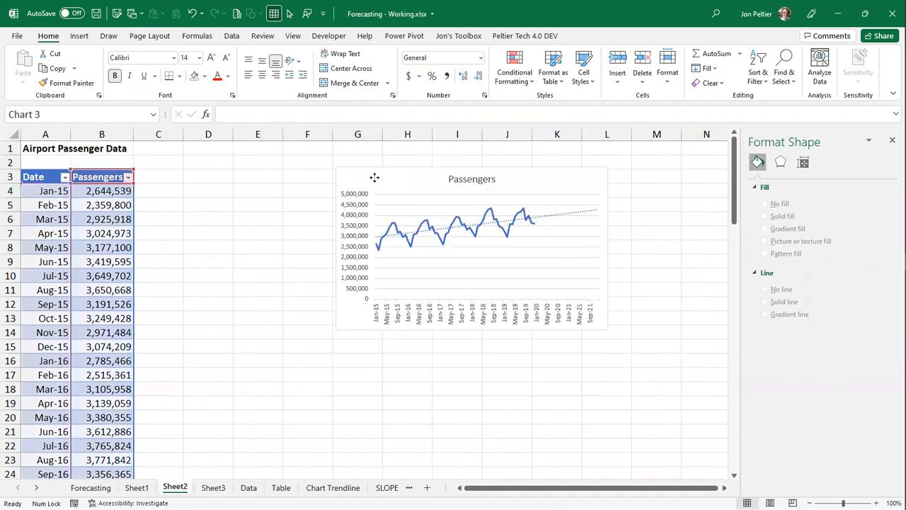
key("alt")
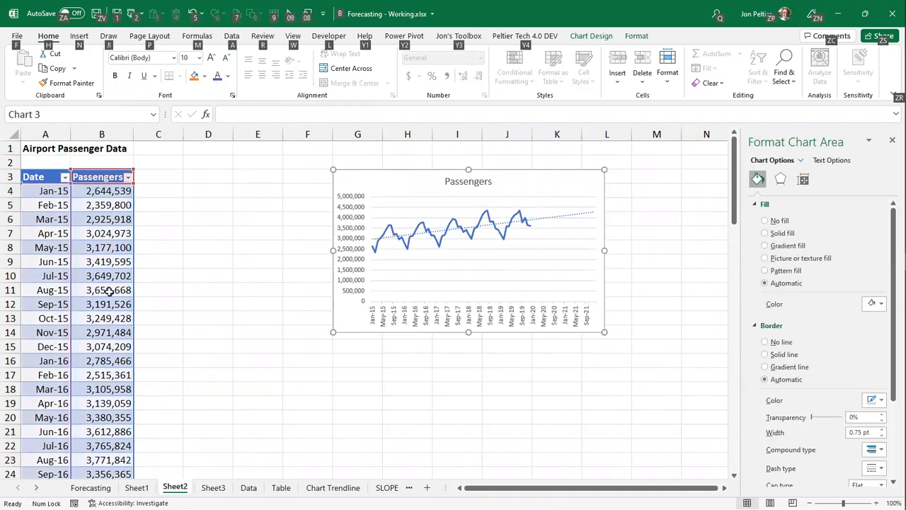
scroll(110, 291, "down", 10)
scroll(109, 292, "down", 10)
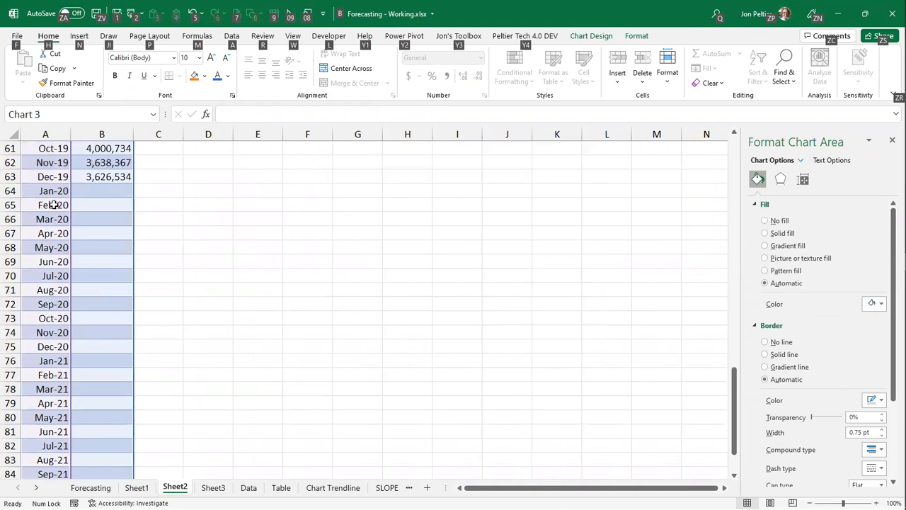
scroll(41, 456, "down", 4)
scroll(41, 456, "up", 17)
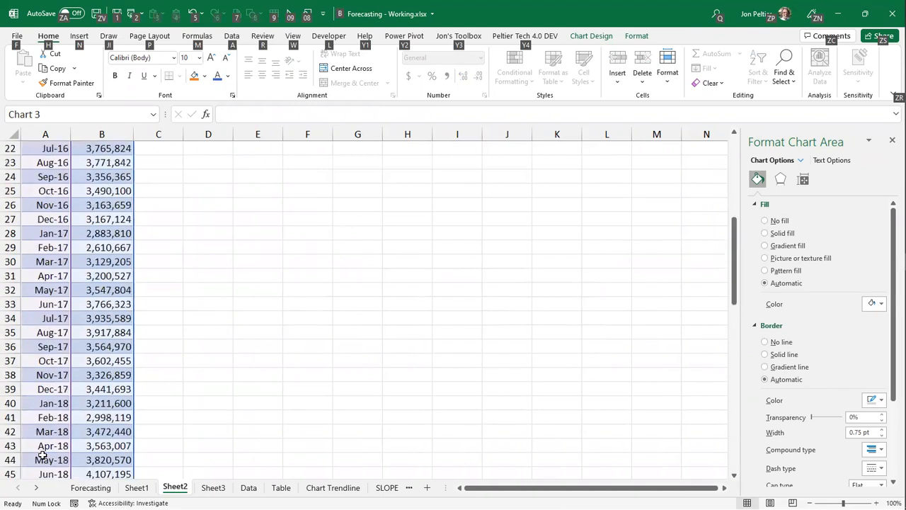
scroll(42, 456, "up", 7)
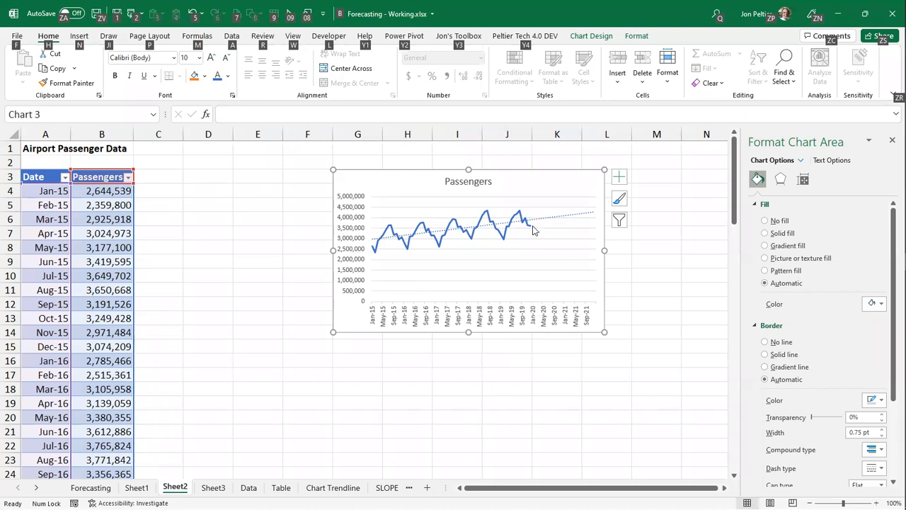
mouse_move(532, 230)
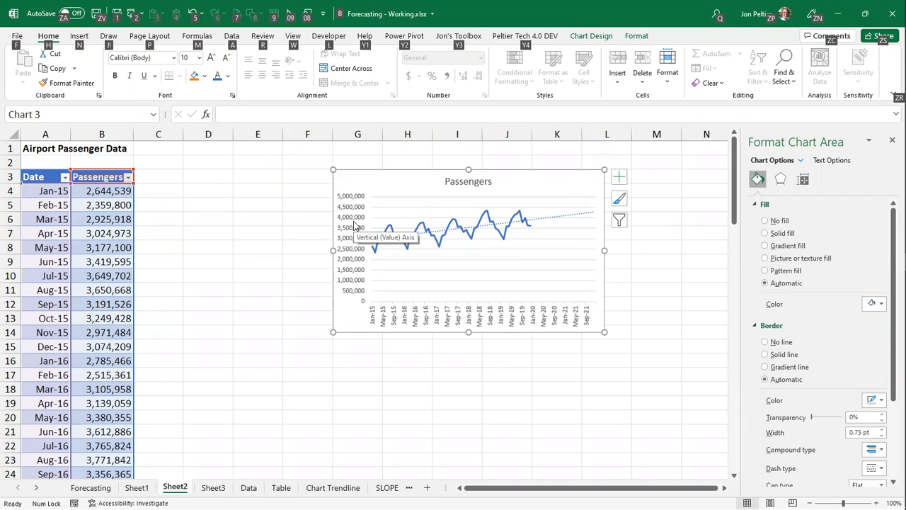
- Add a new table column headed Trend in C3, next to the Passengers column
left_click(152, 174)
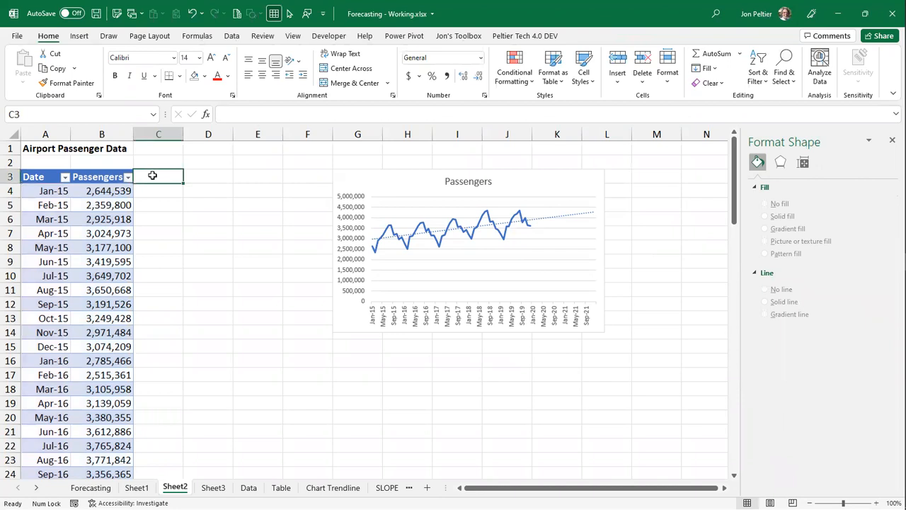
type("Trend")
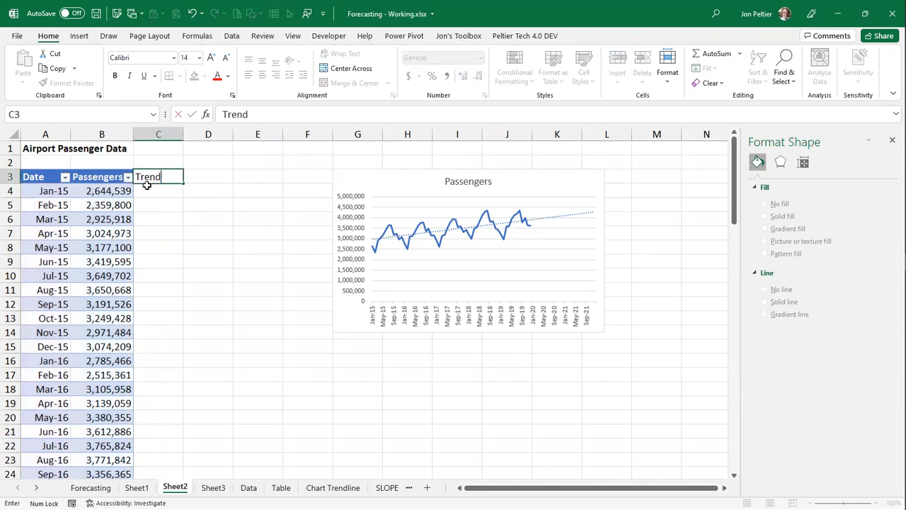
key("Return")
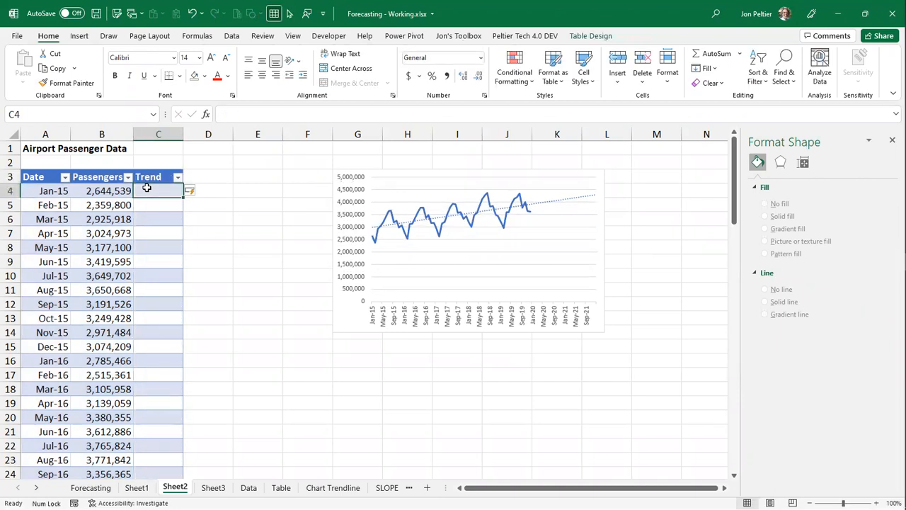
type("=trend(")
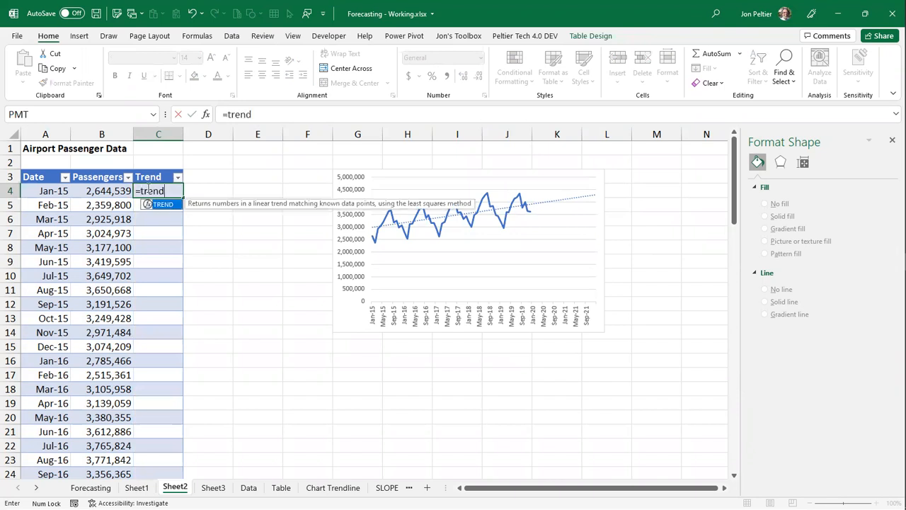
left_click(98, 169)
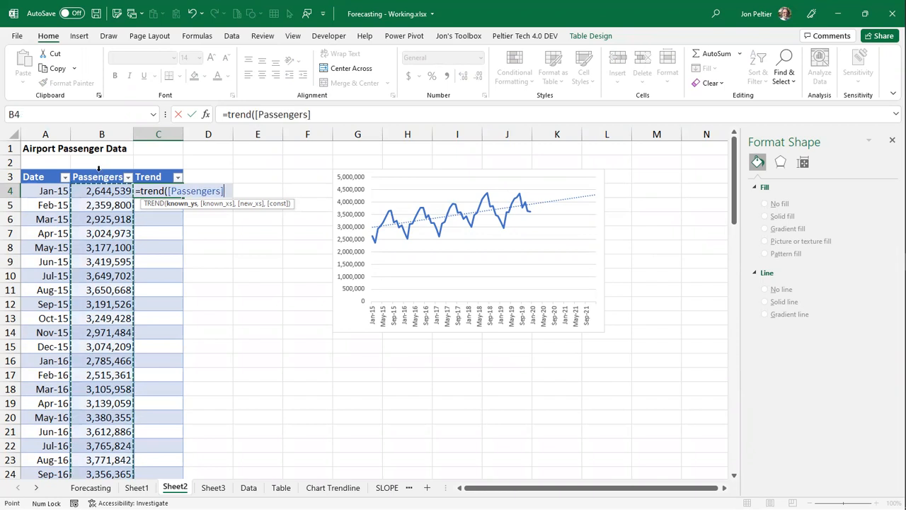
type(",")
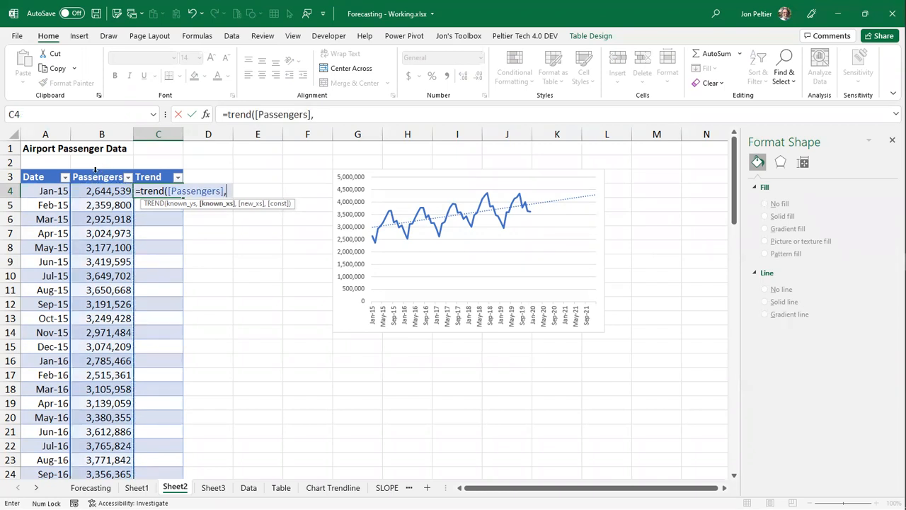
left_click(52, 170)
type(",")
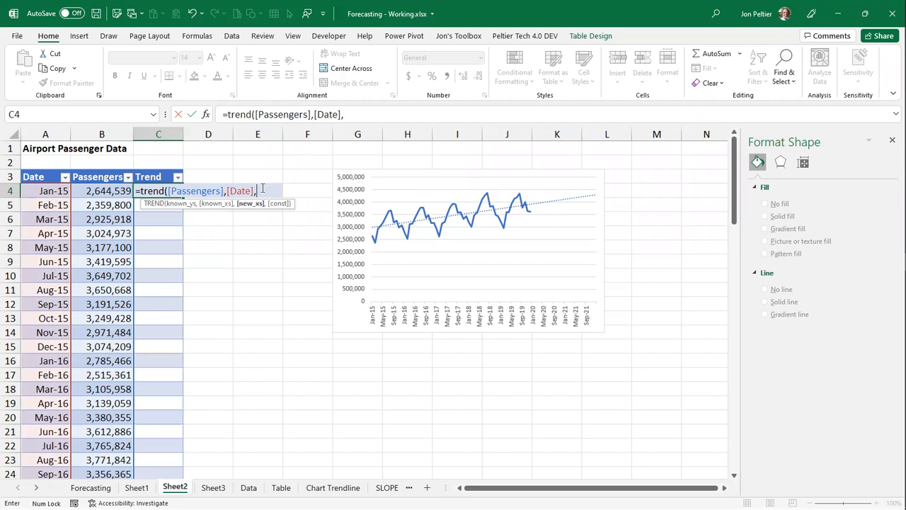
left_click(47, 192)
type(")")
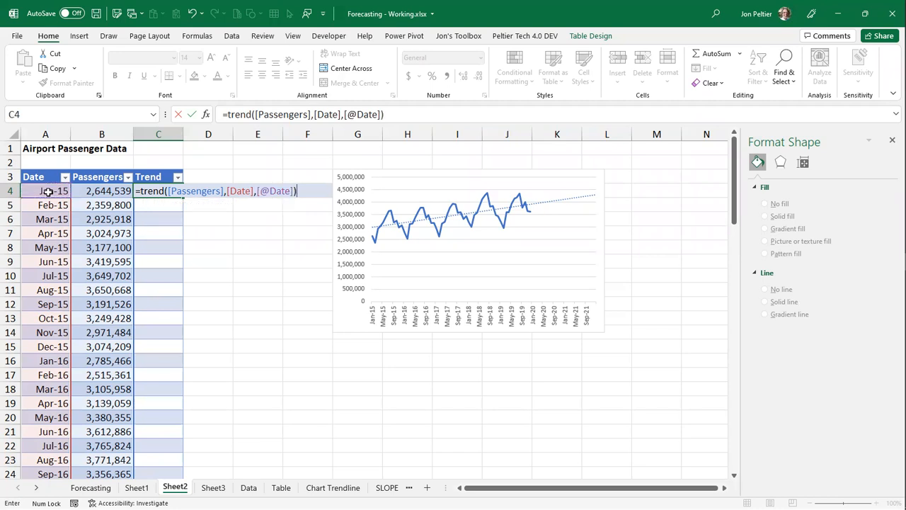
key("ctrl+Return")
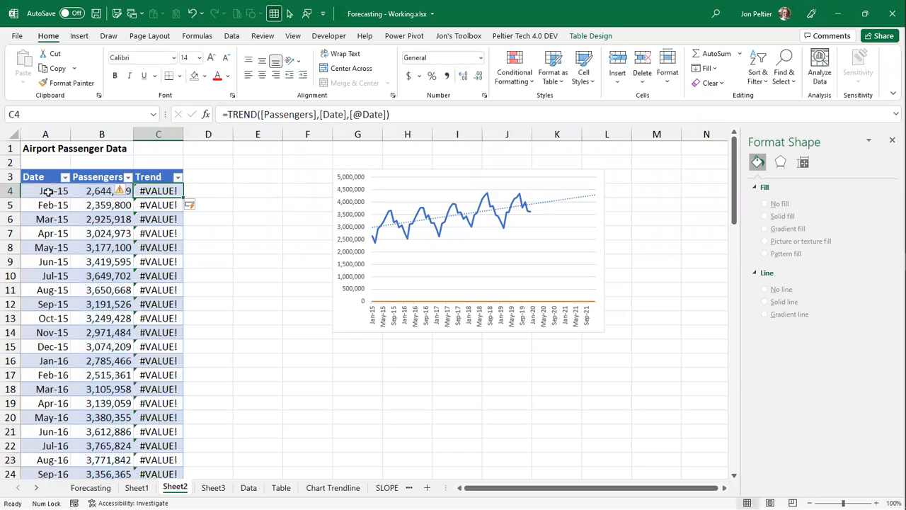
- In C4's TREND formula, replace the known_ys with B4:B63 and the known_xs with A4:A63, covering only months with passenger data
scroll(122, 290, "down", 20)
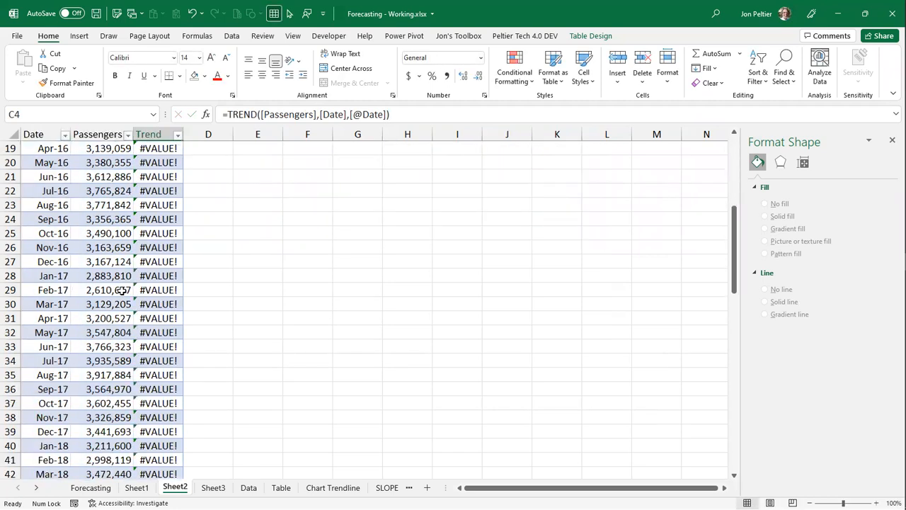
scroll(101, 170, "up", 2)
scroll(101, 170, "down", 3)
scroll(101, 170, "down", 4)
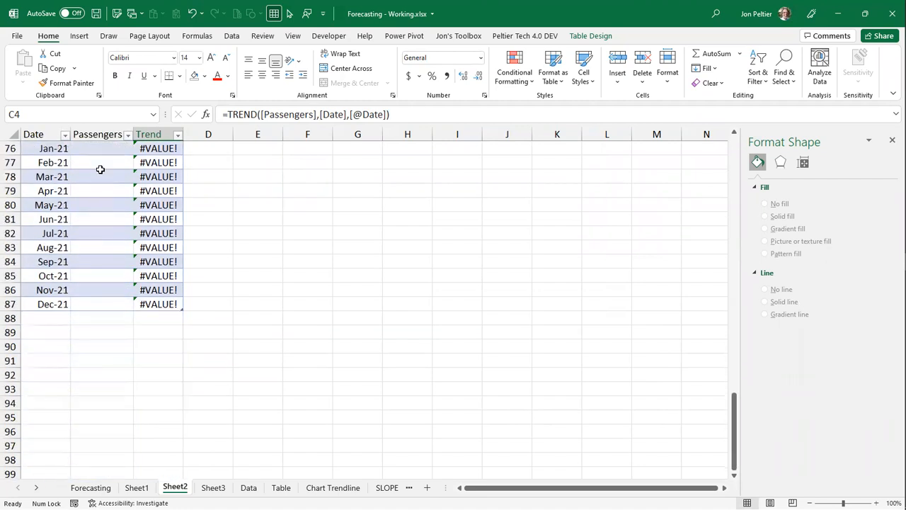
scroll(100, 170, "up", 20)
scroll(100, 170, "up", 5)
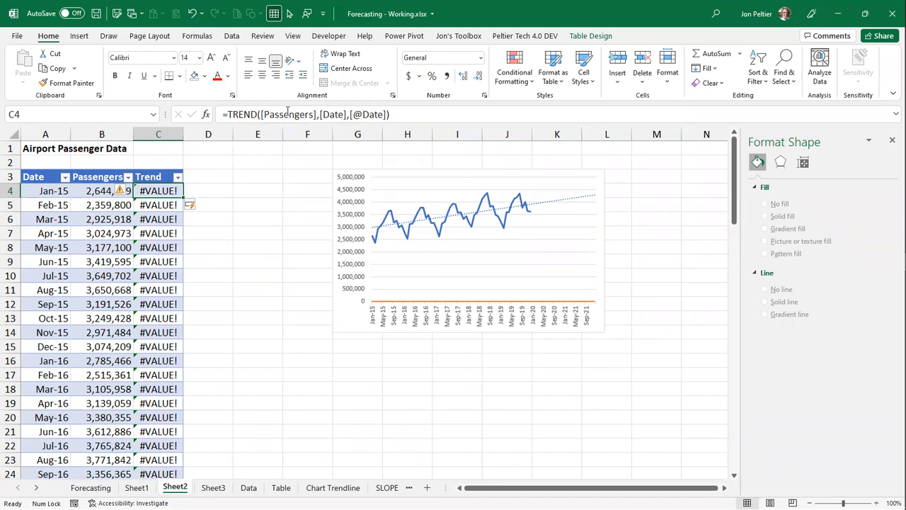
double_click(288, 114)
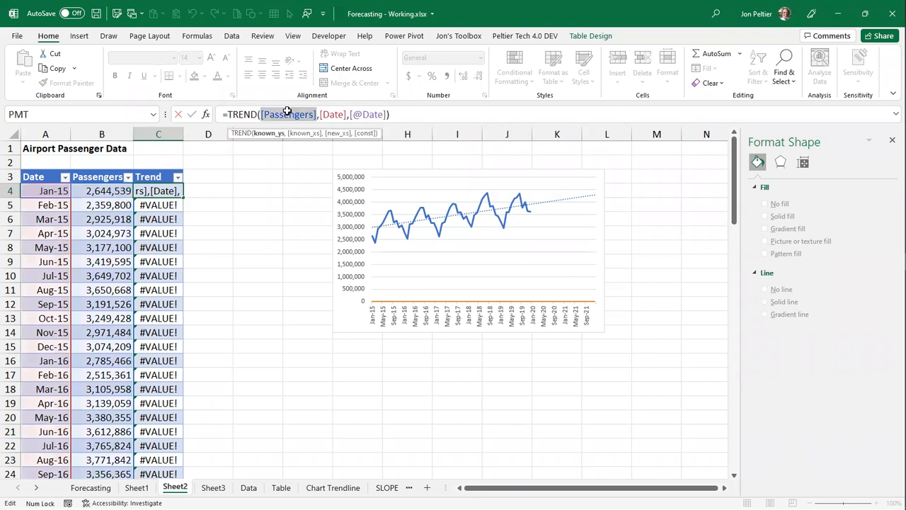
left_click(82, 189)
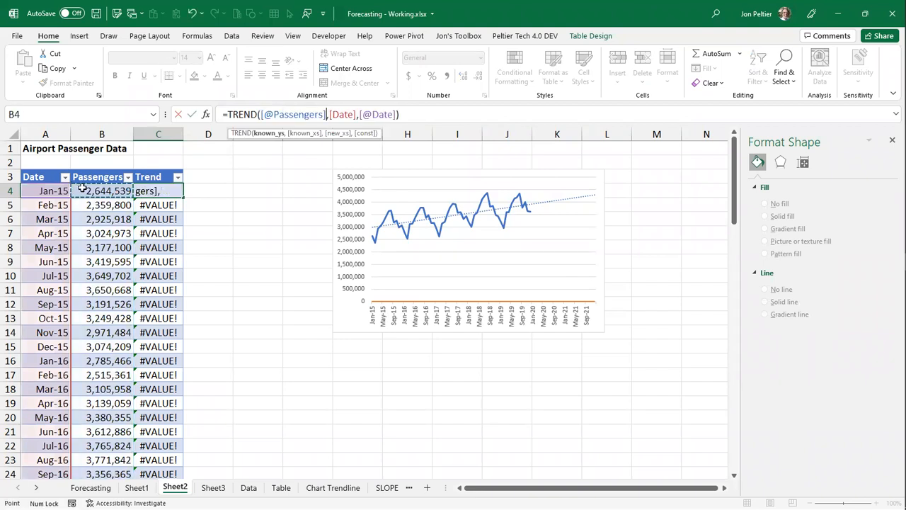
key("ctrl+shift+Down")
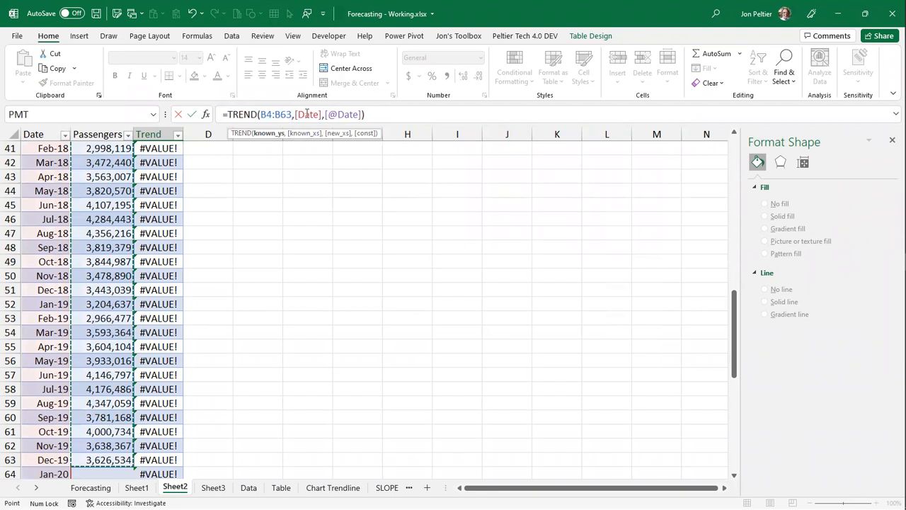
double_click(308, 114)
left_click(42, 459)
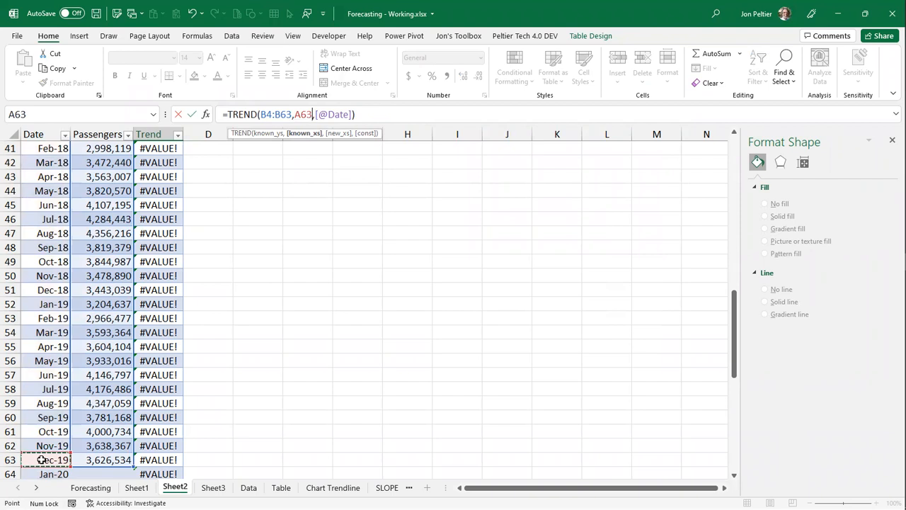
key("ctrl+shift+Up")
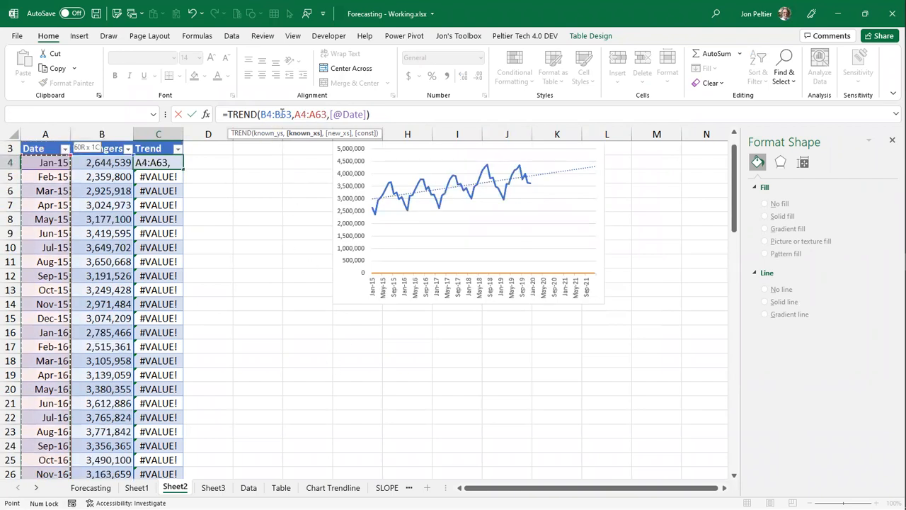
- Make the TREND ranges absolute as $B$4:$B$63 and $A$4:$A$63, apply the formula, and check the trend values for 2020 and 2021
double_click(268, 114)
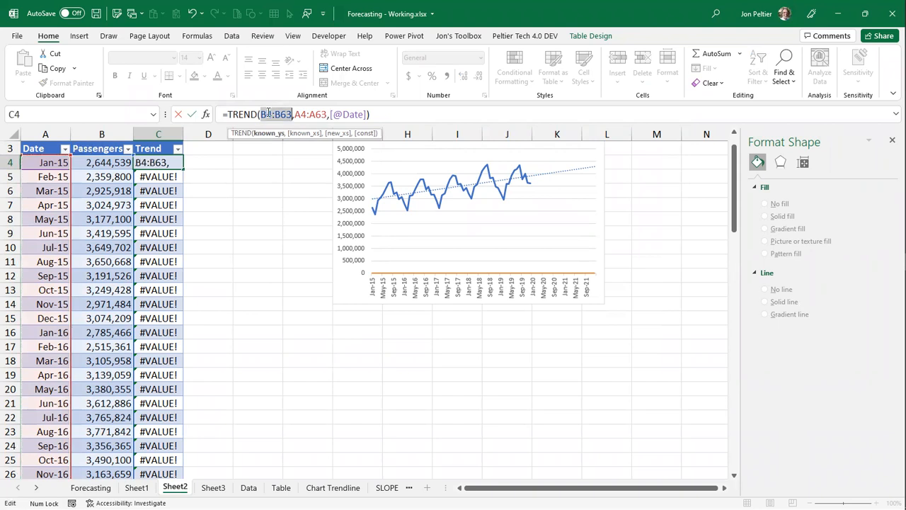
key("F4")
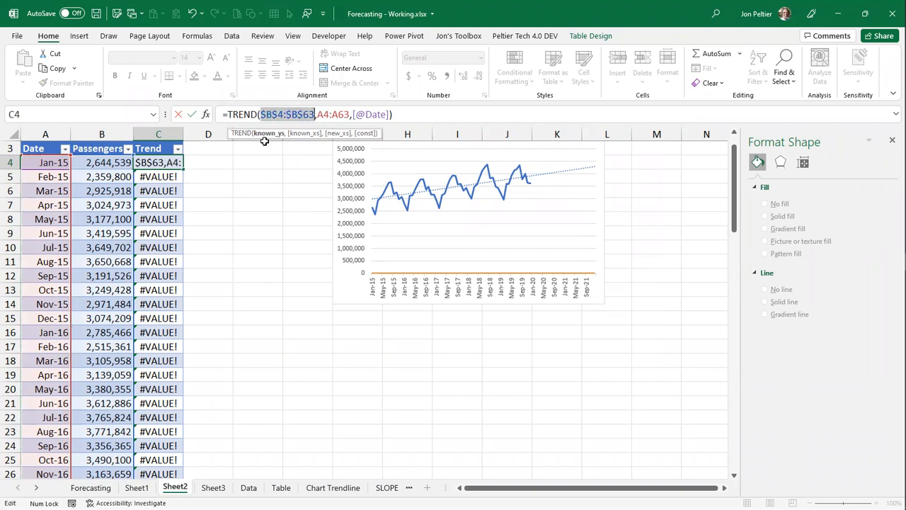
left_click(323, 114)
key("F4")
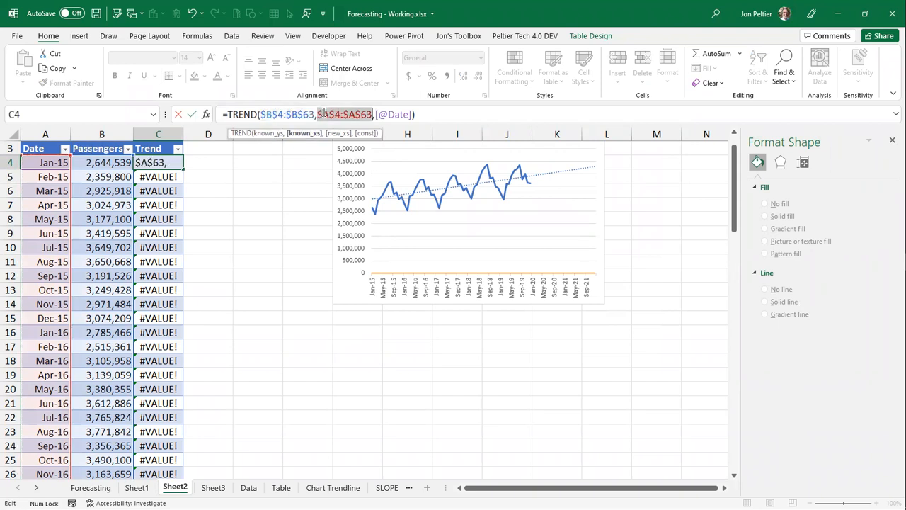
key("Return")
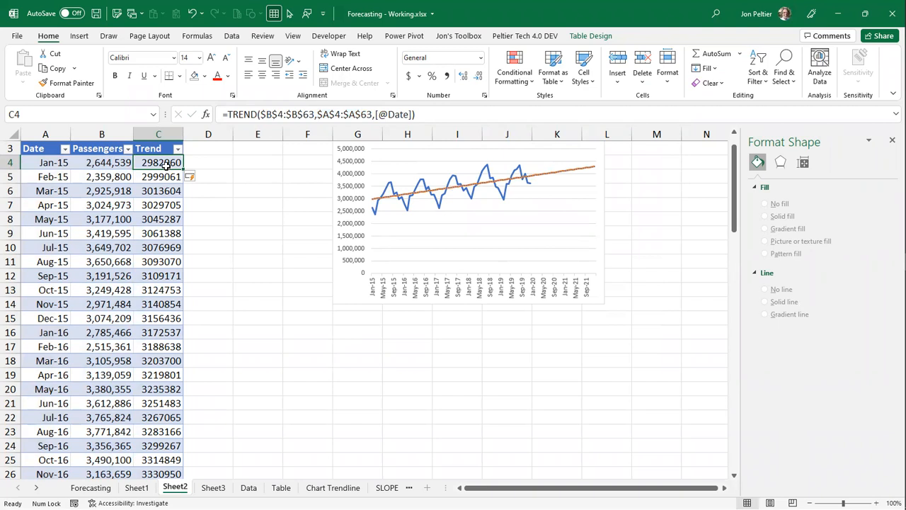
scroll(164, 165, "up", 1)
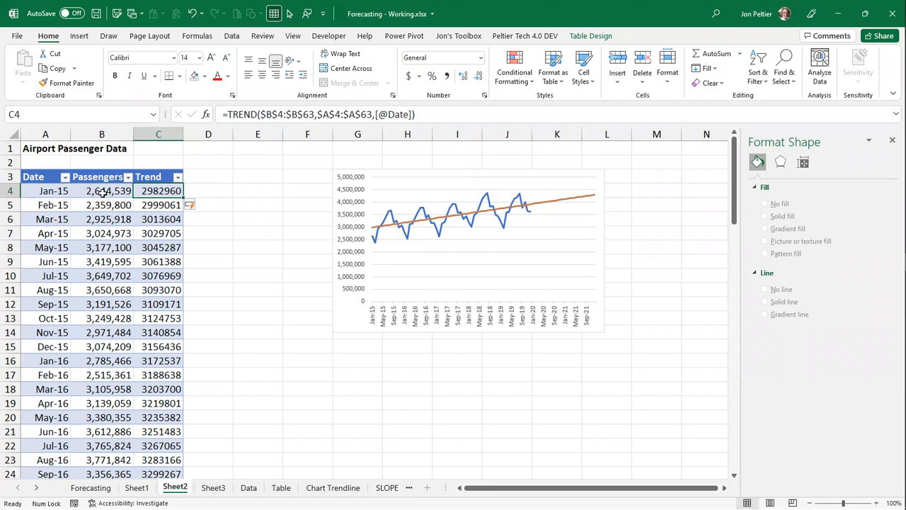
scroll(103, 192, "down", 9)
scroll(103, 192, "down", 16)
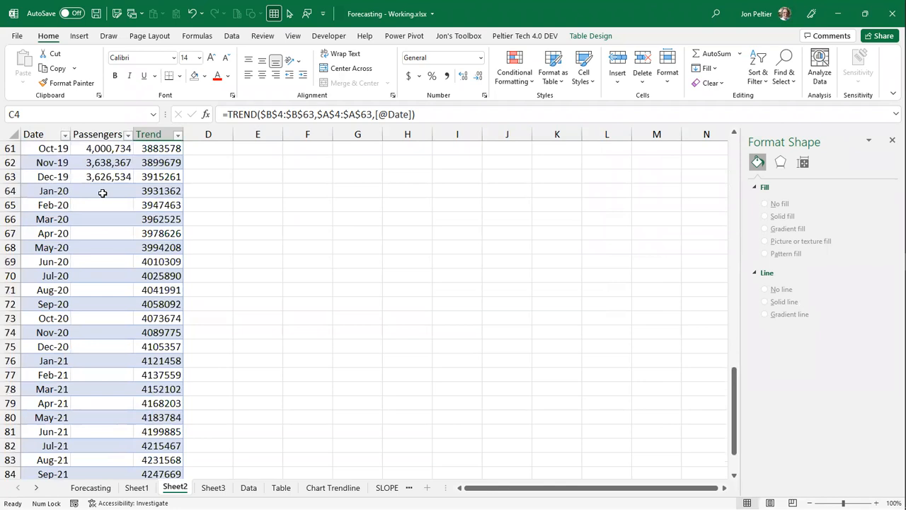
scroll(102, 192, "up", 20)
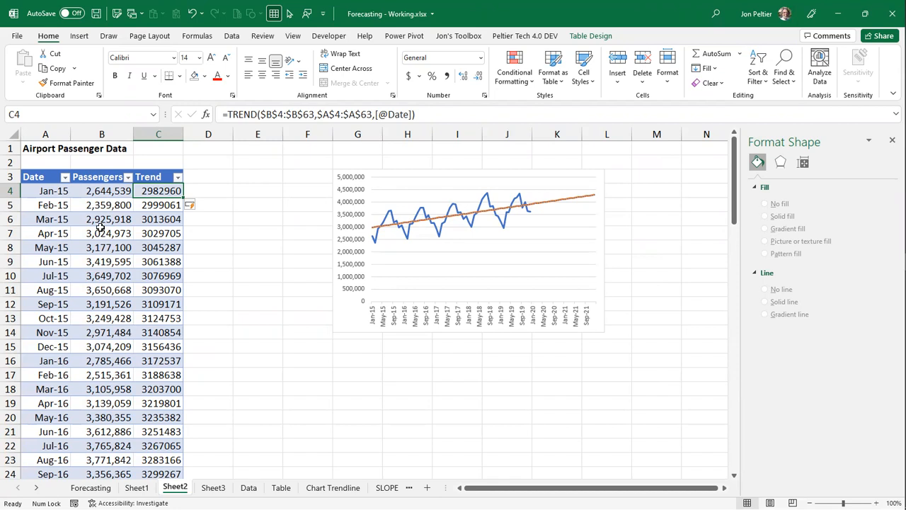
- Clear all formulas from the Trend column and rename its header in C3 to Forecast
left_click(149, 170)
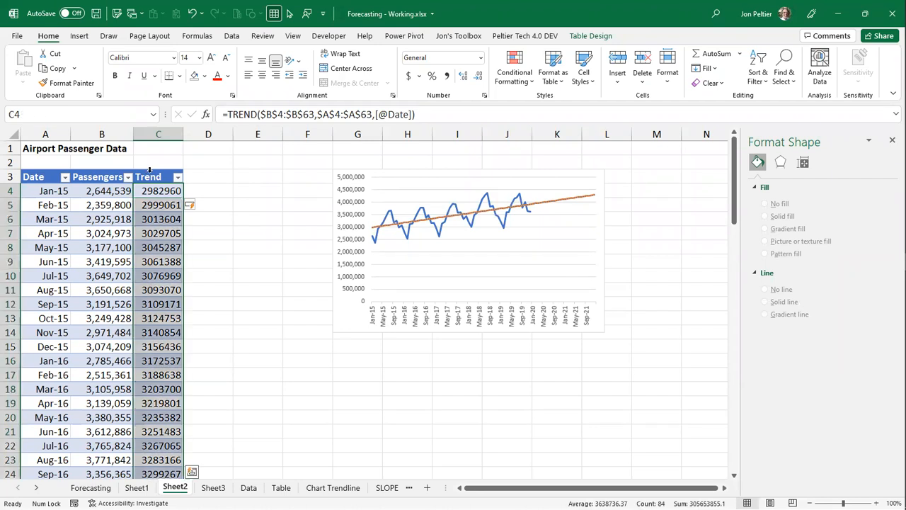
key("Delete")
left_click(149, 177)
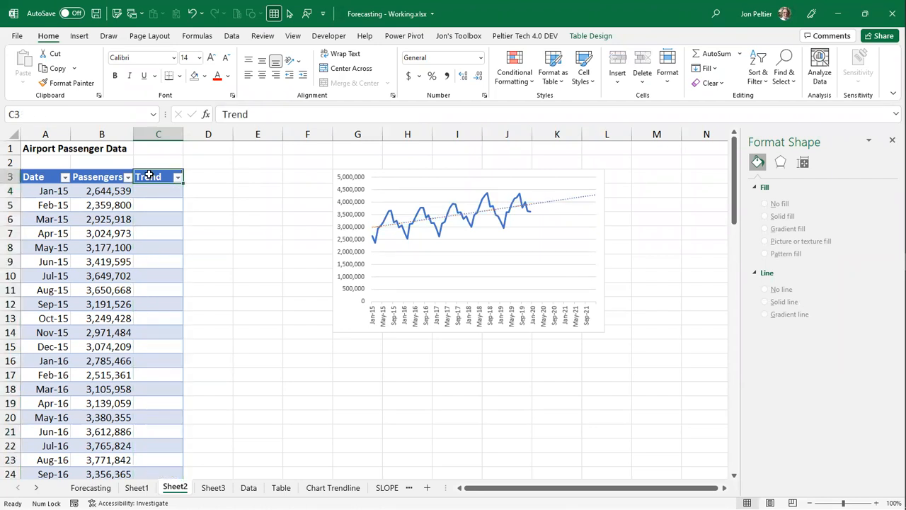
type("Forecast")
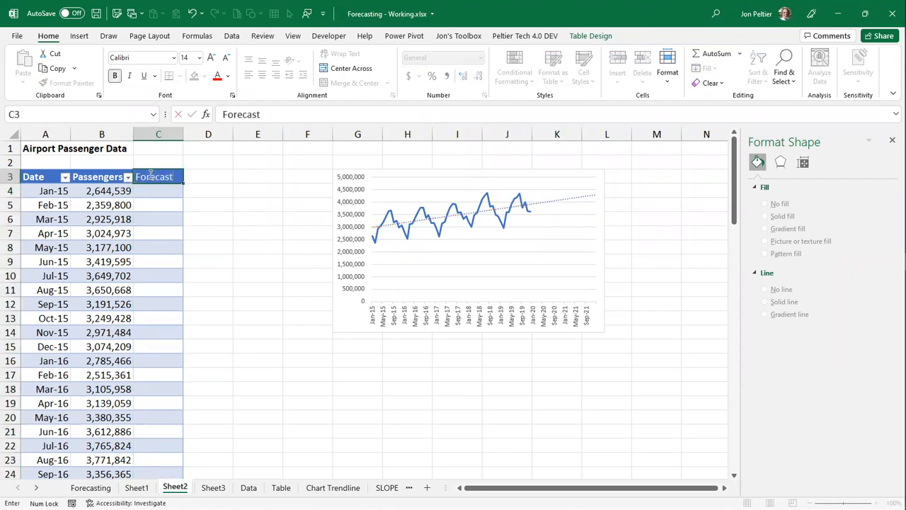
left_click(150, 190)
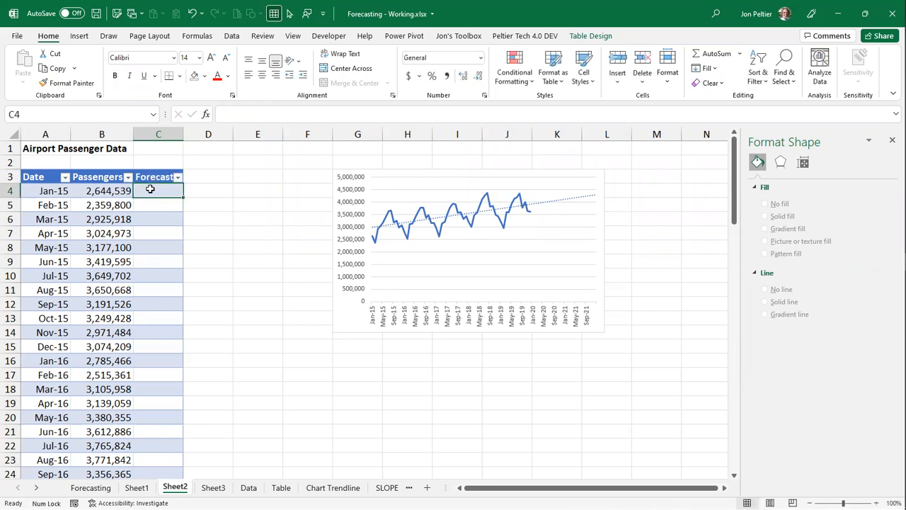
type("=")
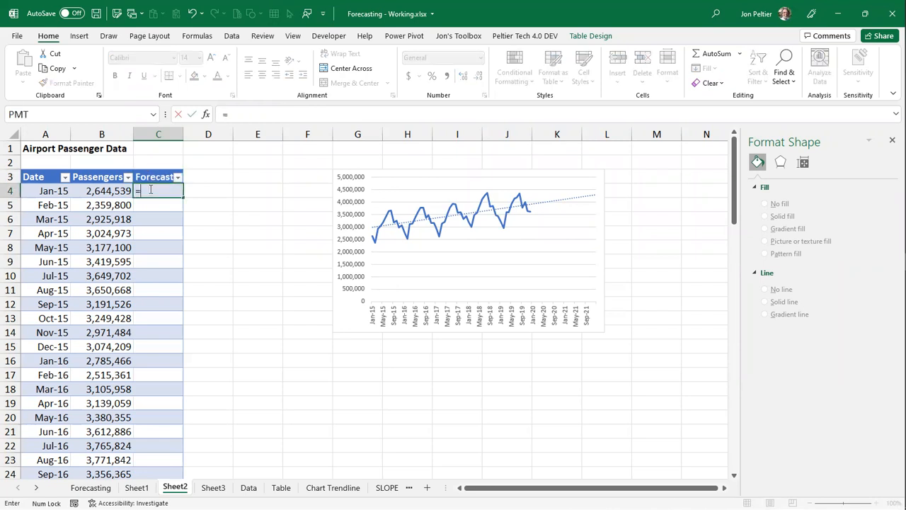
type("forecast(")
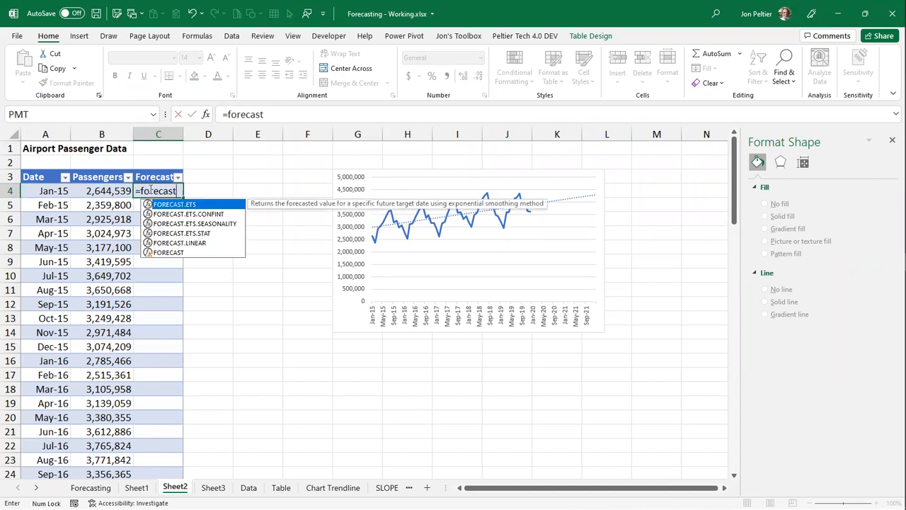
left_click(39, 192)
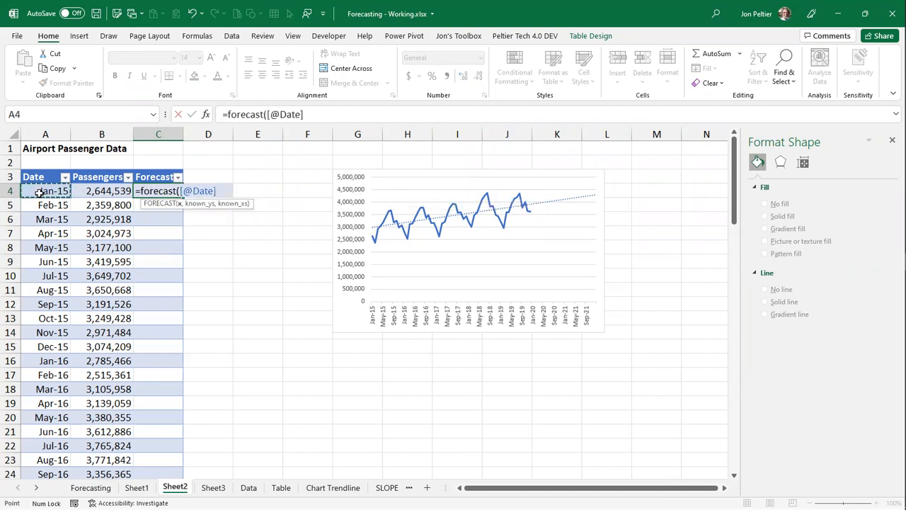
type(",")
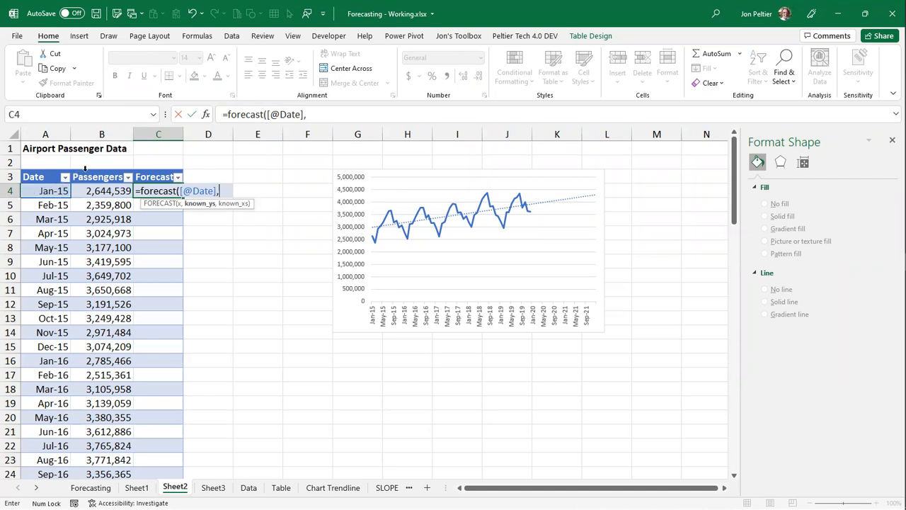
left_click(85, 168)
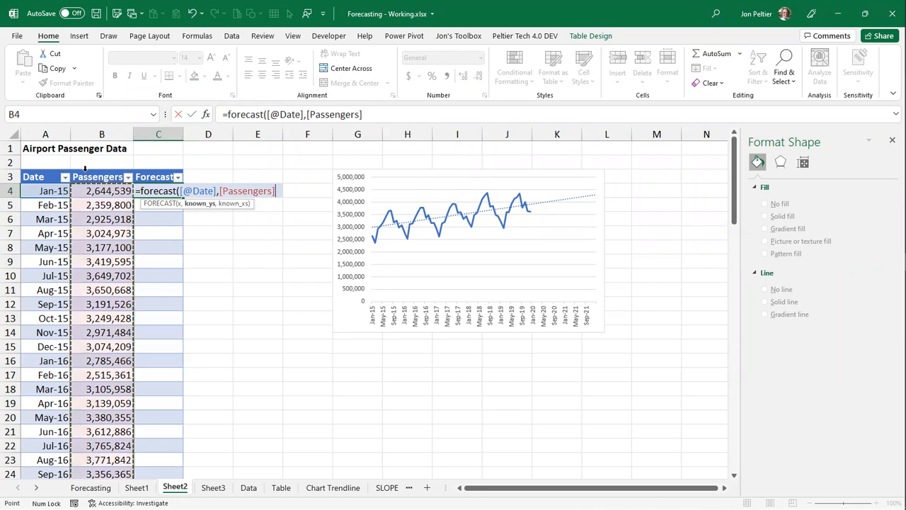
type(",")
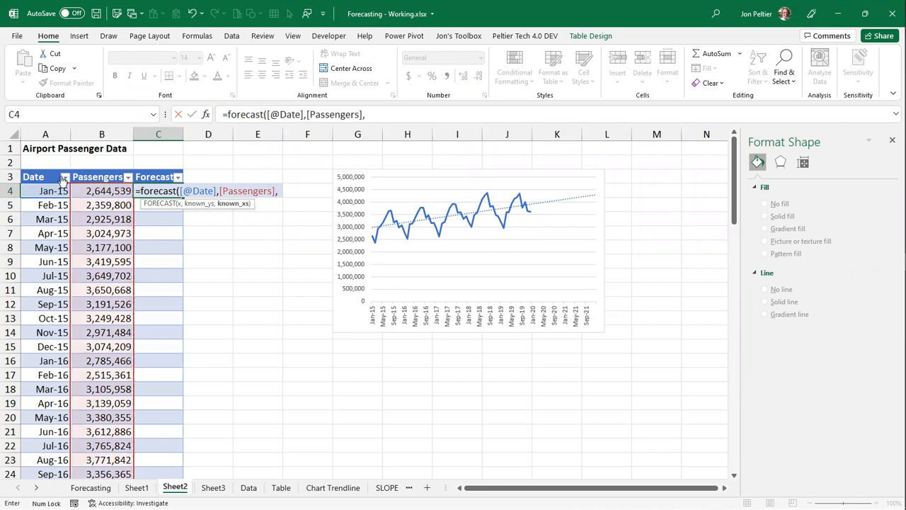
left_click(46, 169)
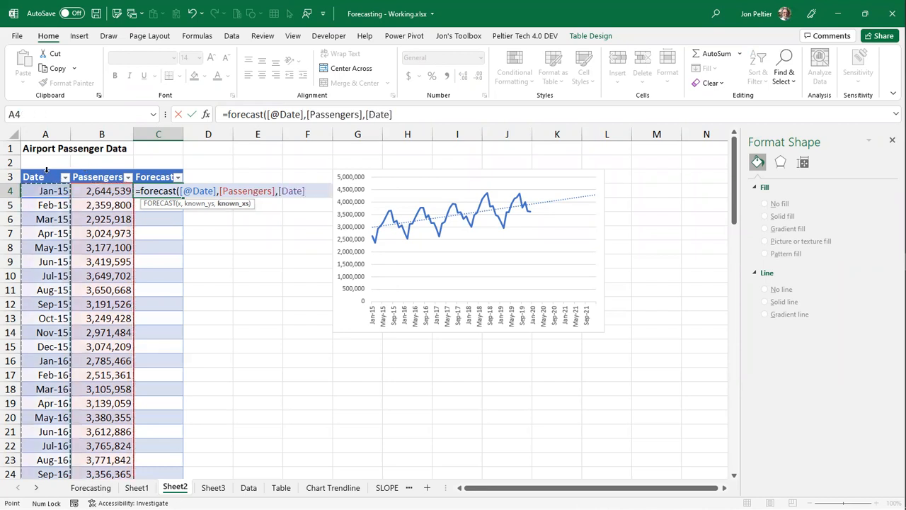
type(")")
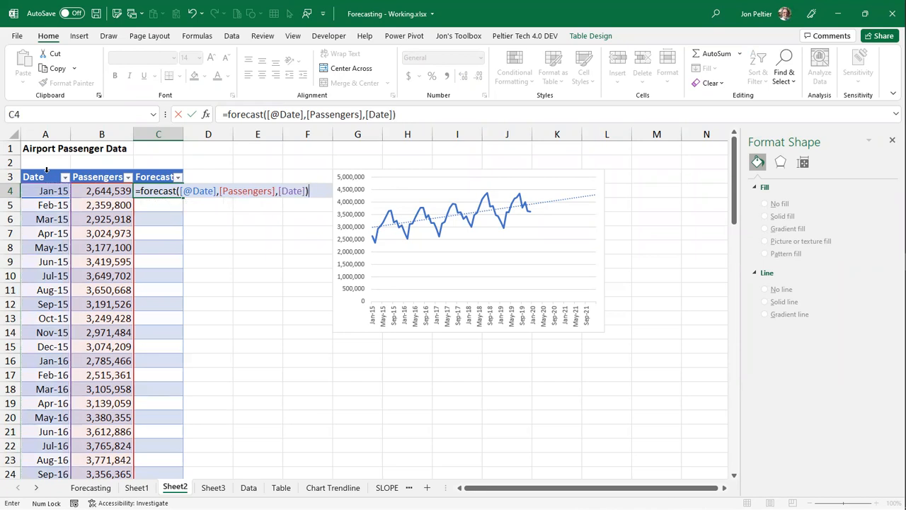
key("ctrl+Return")
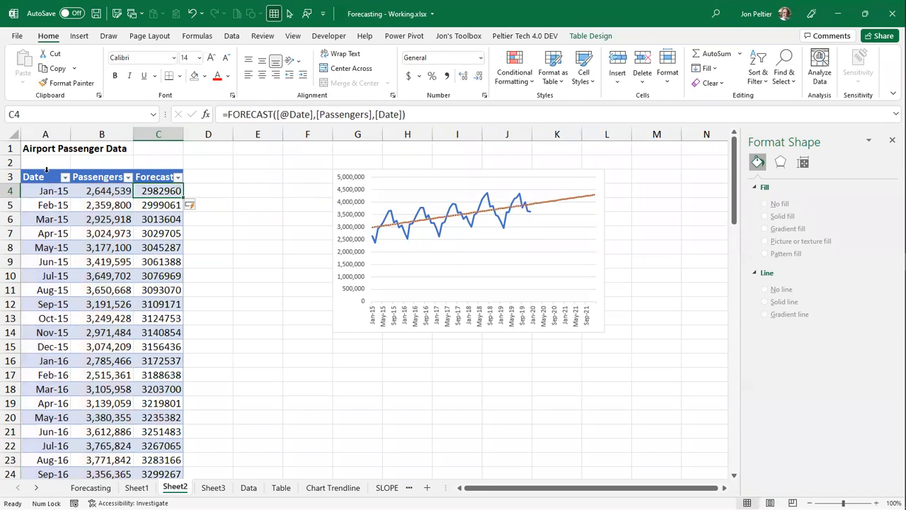
scroll(142, 286, "down", 18)
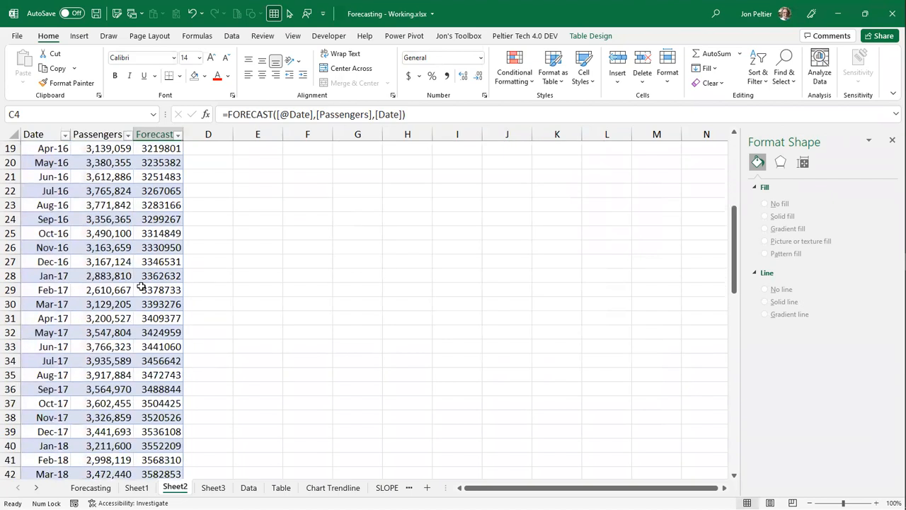
- Change the function in C4's Forecast formula to FORECAST.LINEAR, keeping the same table arguments
scroll(141, 287, "up", 19)
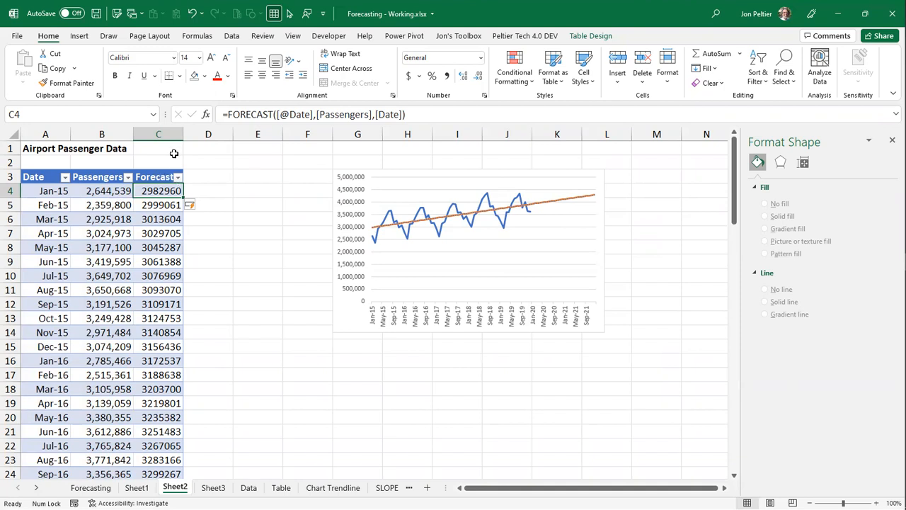
left_click(271, 114)
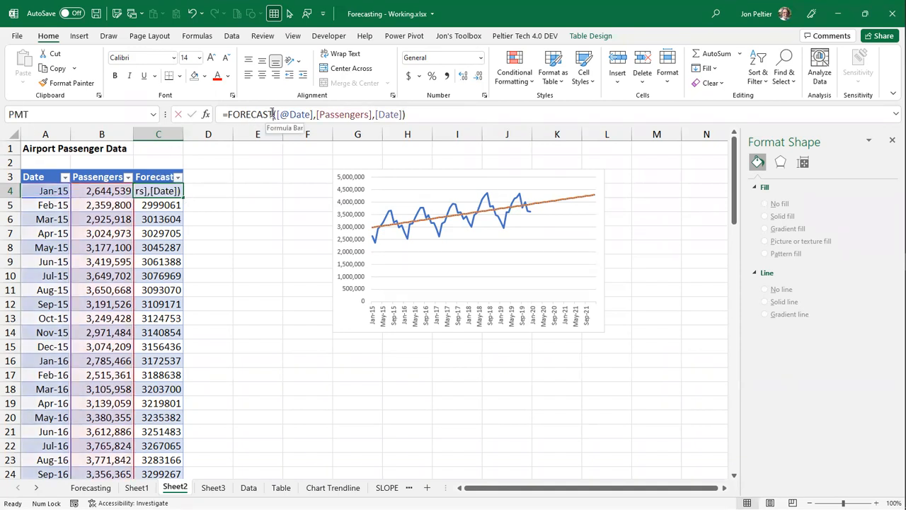
type(".linea")
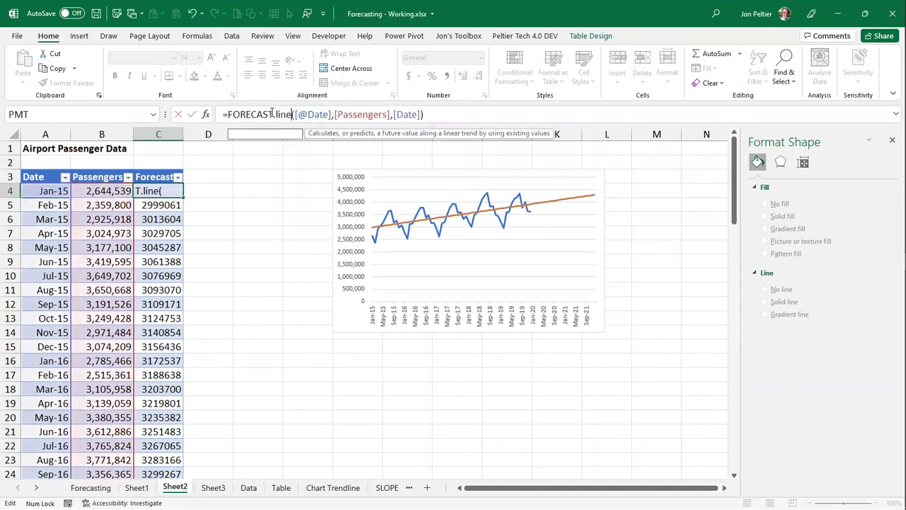
type("r")
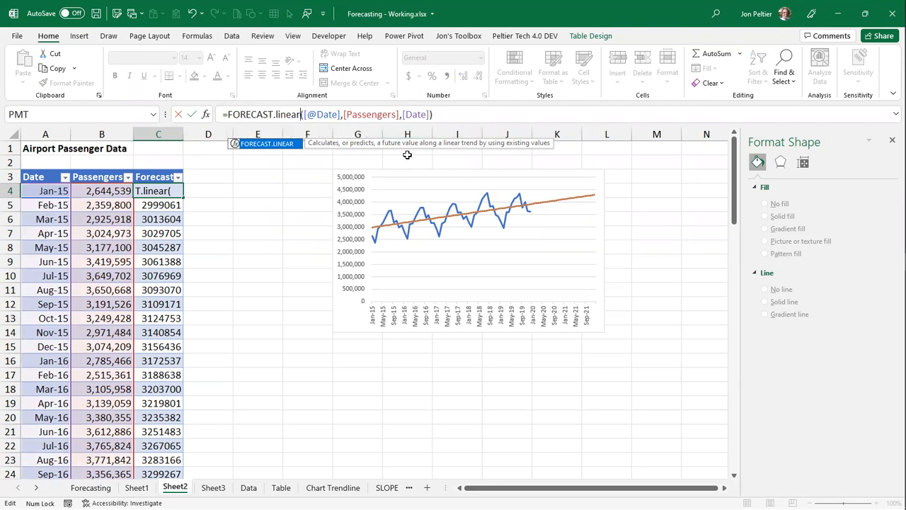
key("ctrl+Return")
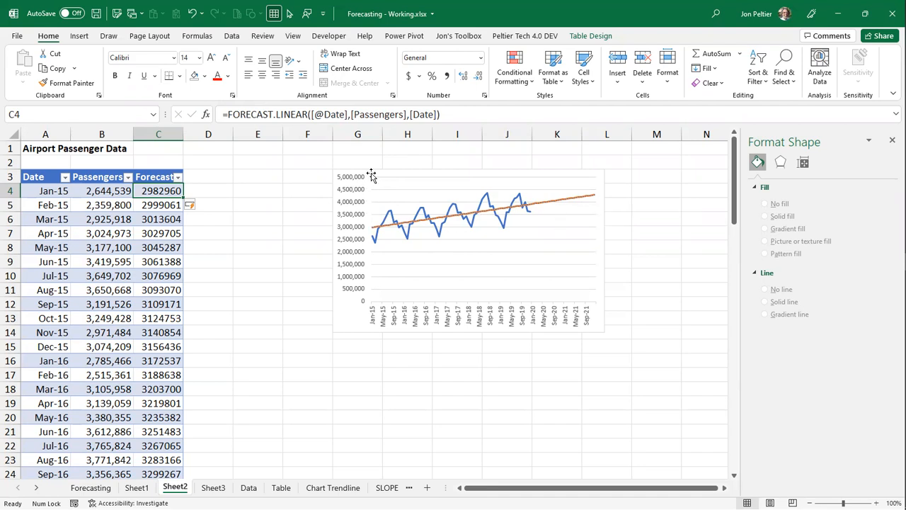
- Duplicate the passengers and forecast chart, placing the copy below the original
left_click(401, 280)
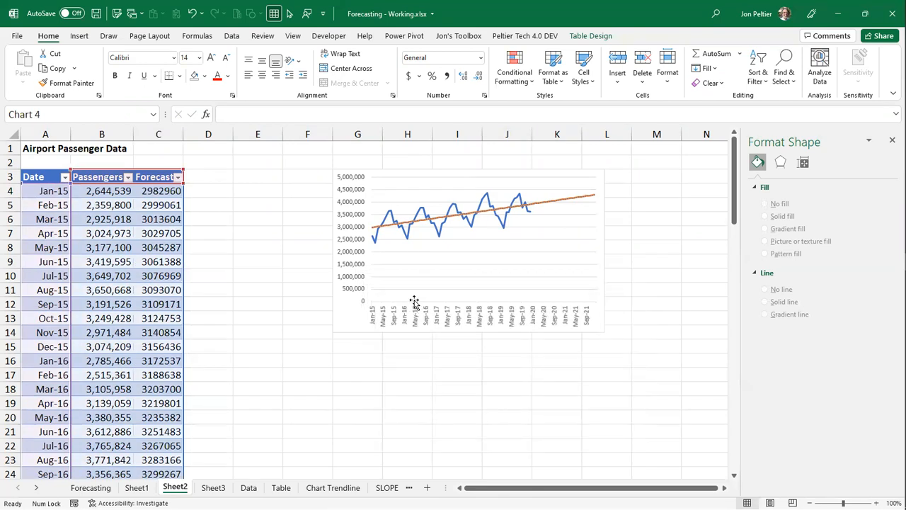
key("ctrl+v")
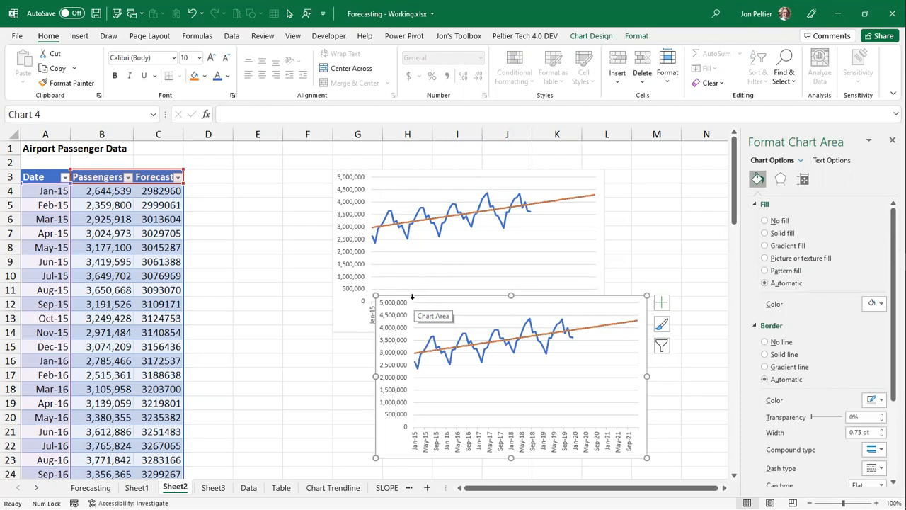
left_click(211, 177)
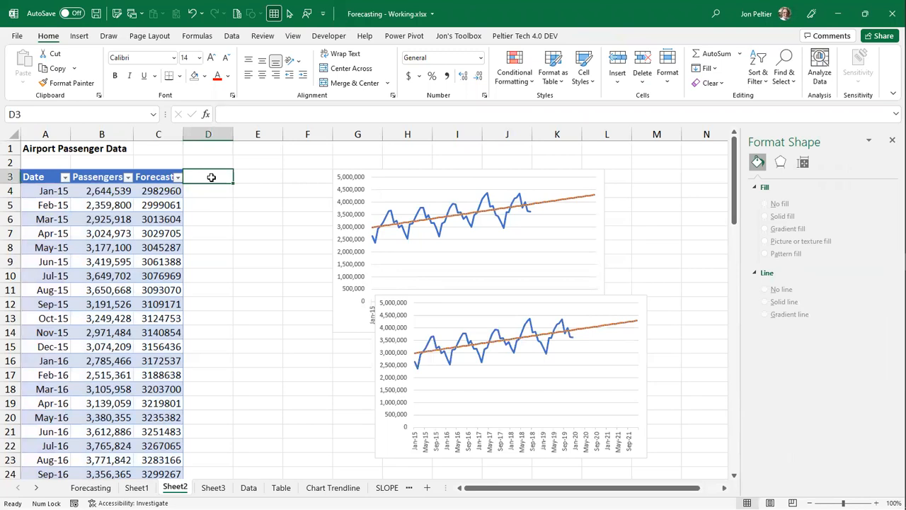
type("Deviation")
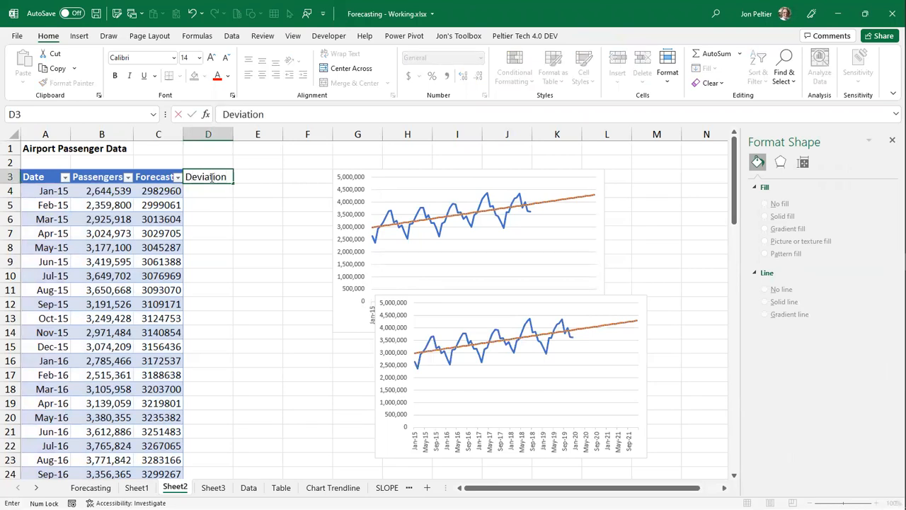
key("ctrl+Return")
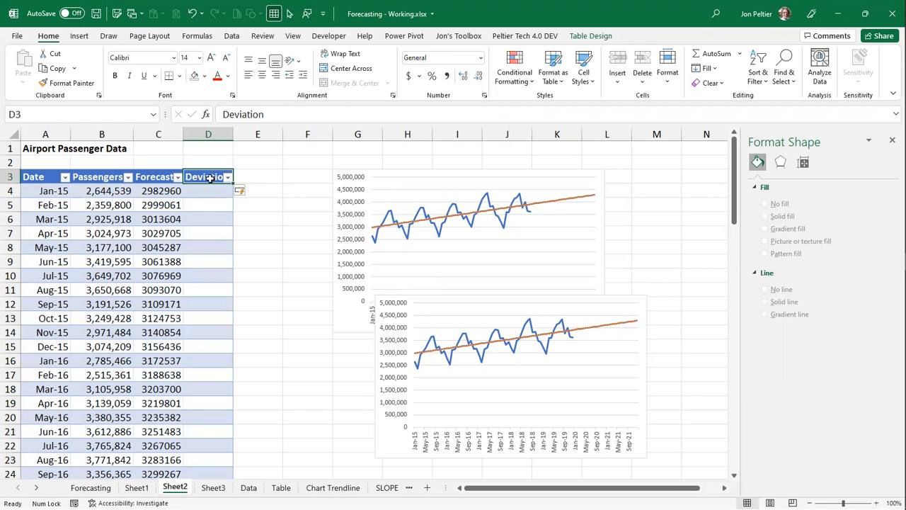
left_click(204, 189)
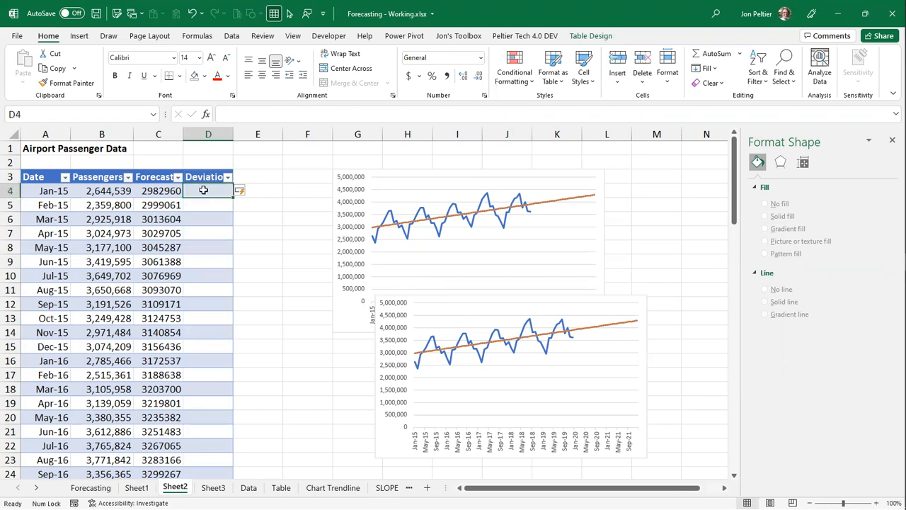
type("=")
left_click(117, 192)
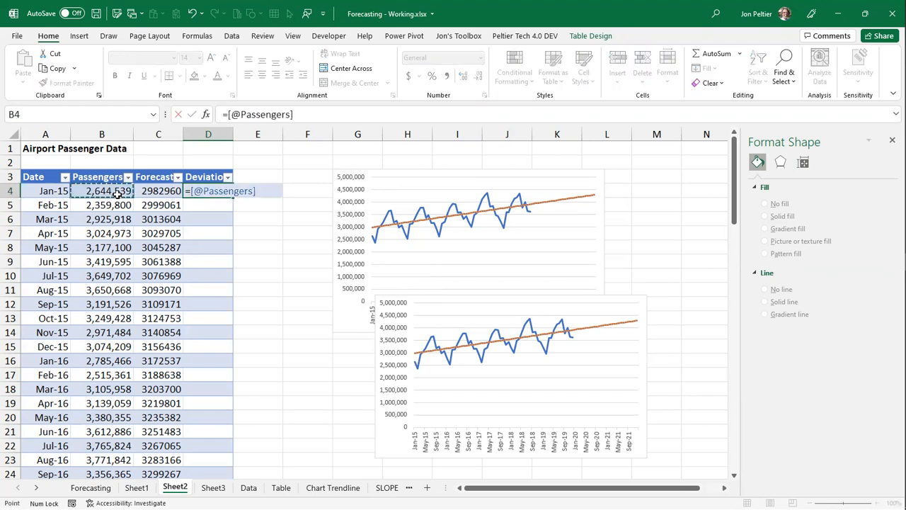
type("-")
left_click(161, 192)
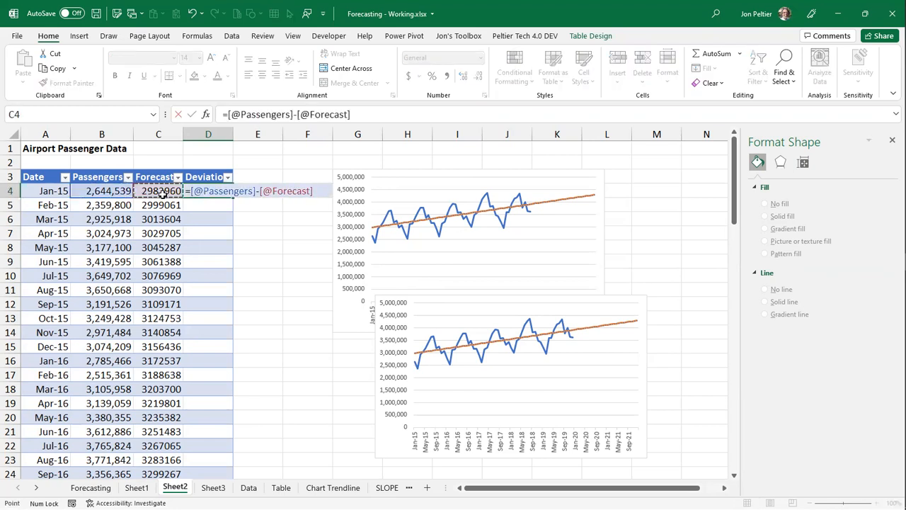
key("ctrl+Return")
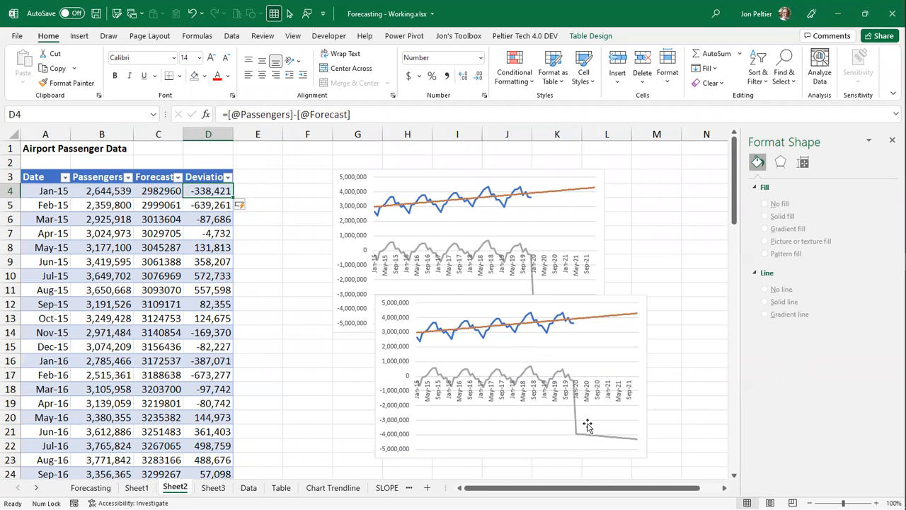
left_click(225, 114)
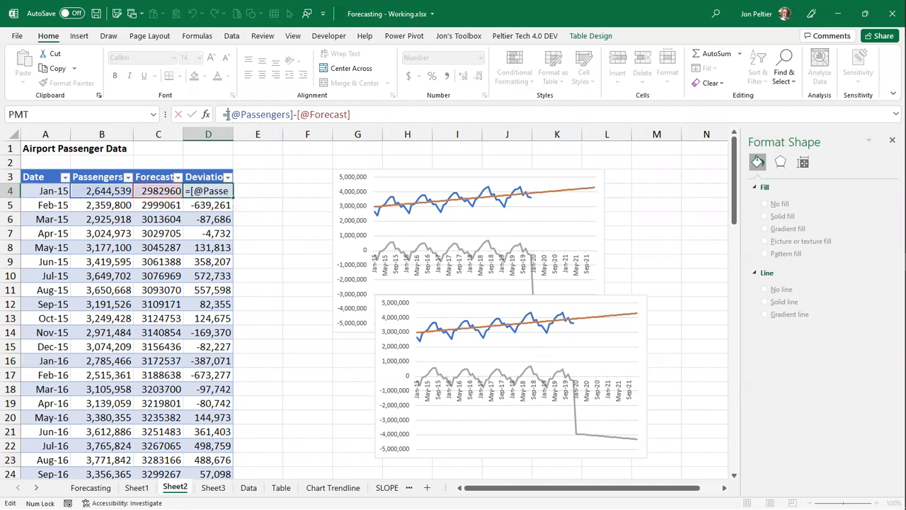
type("if(")
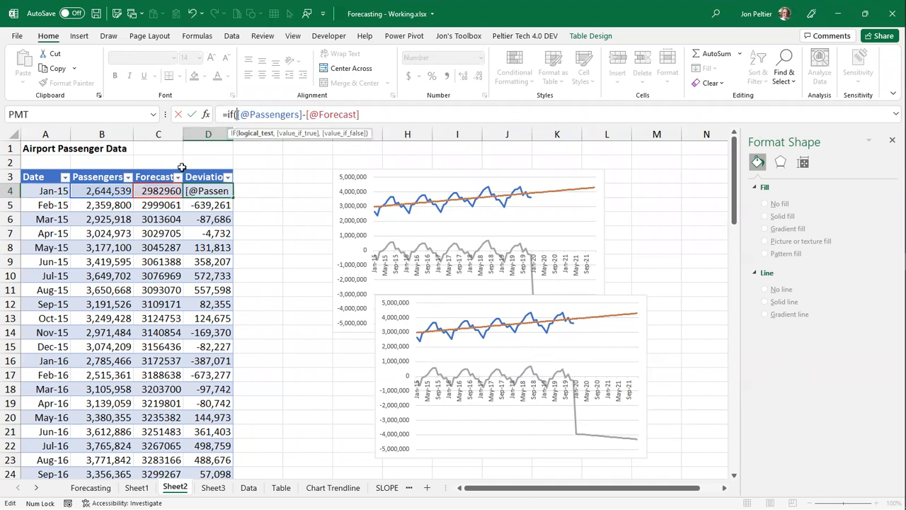
left_click(93, 170)
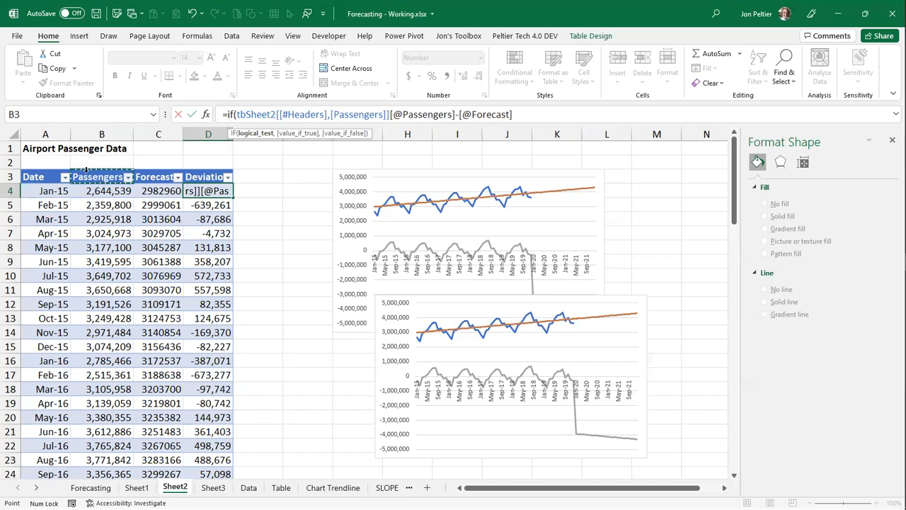
left_click(85, 168)
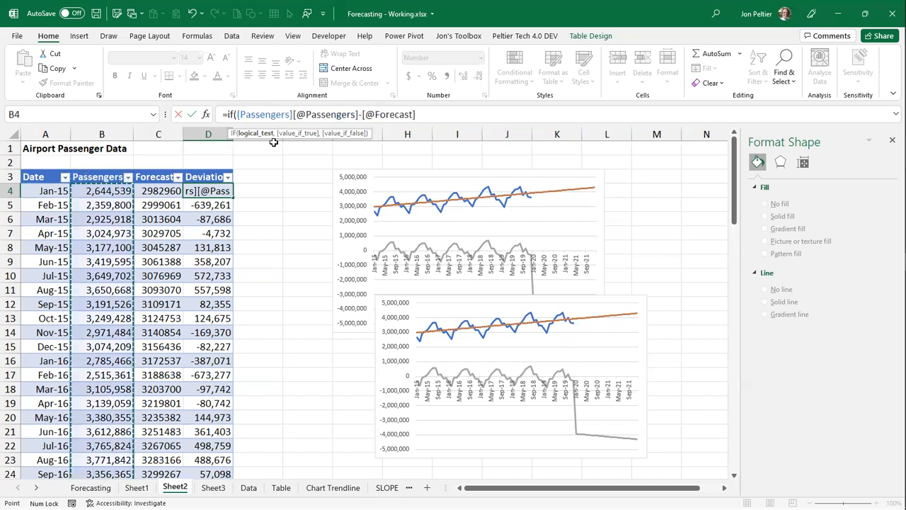
type(">0,")
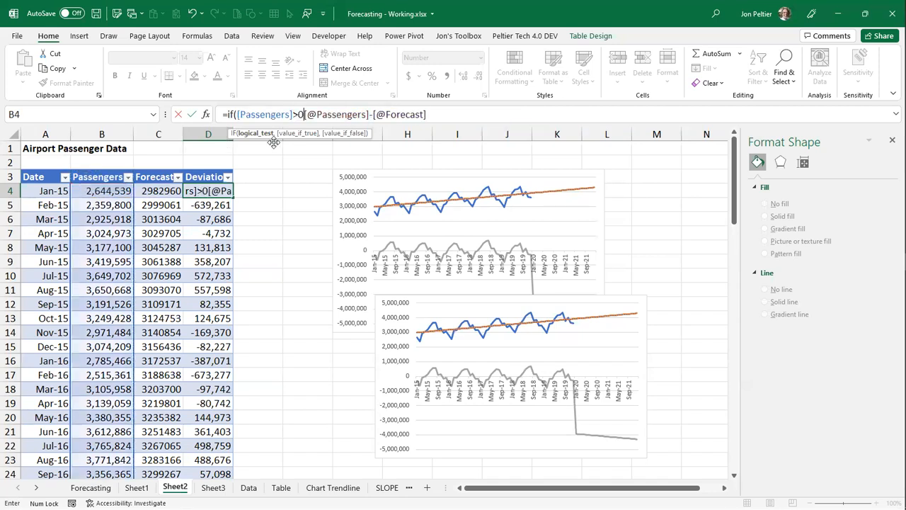
left_click(444, 111)
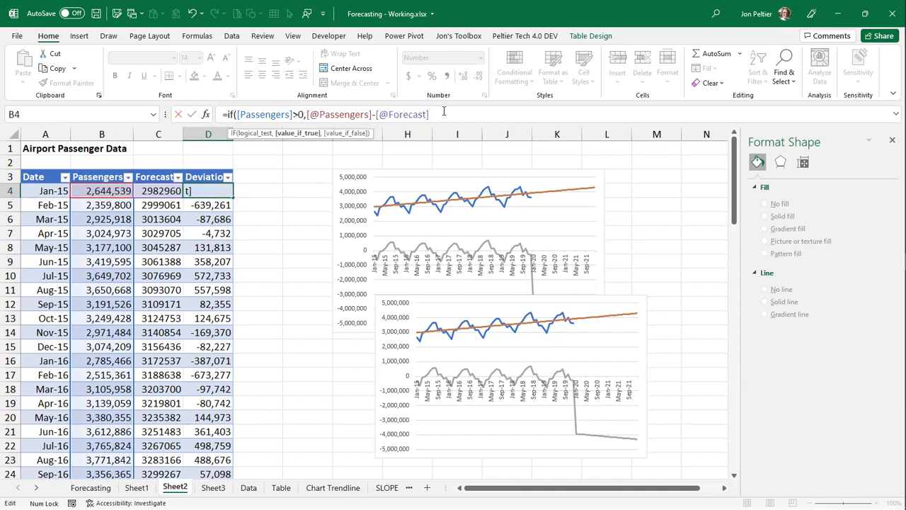
type(",na())")
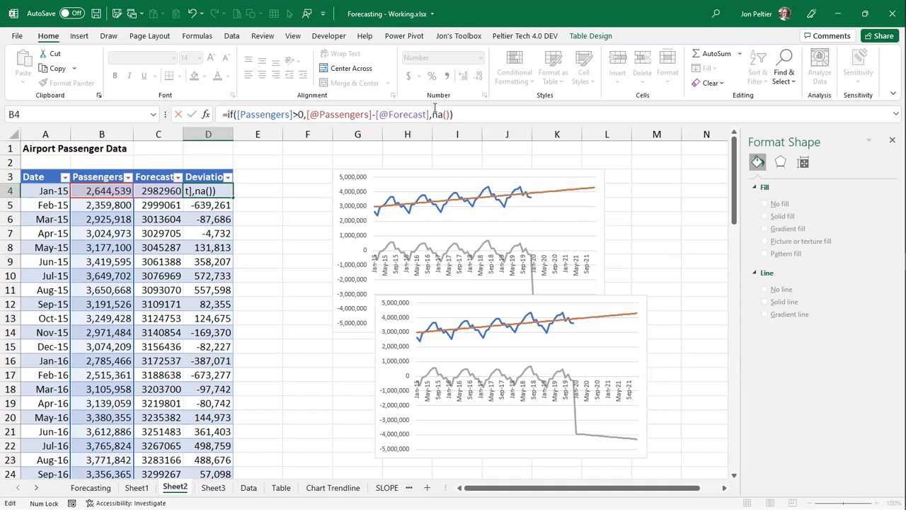
key("ctrl+Return")
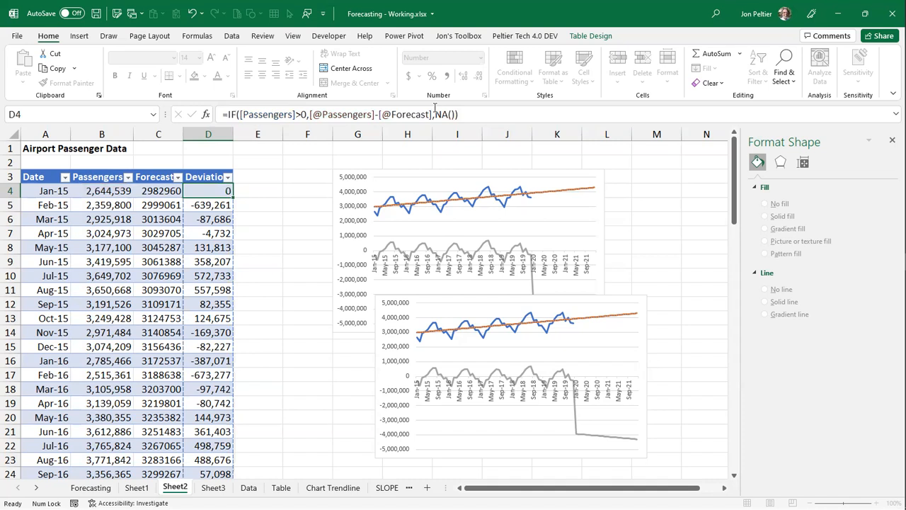
scroll(595, 269, "down", 1)
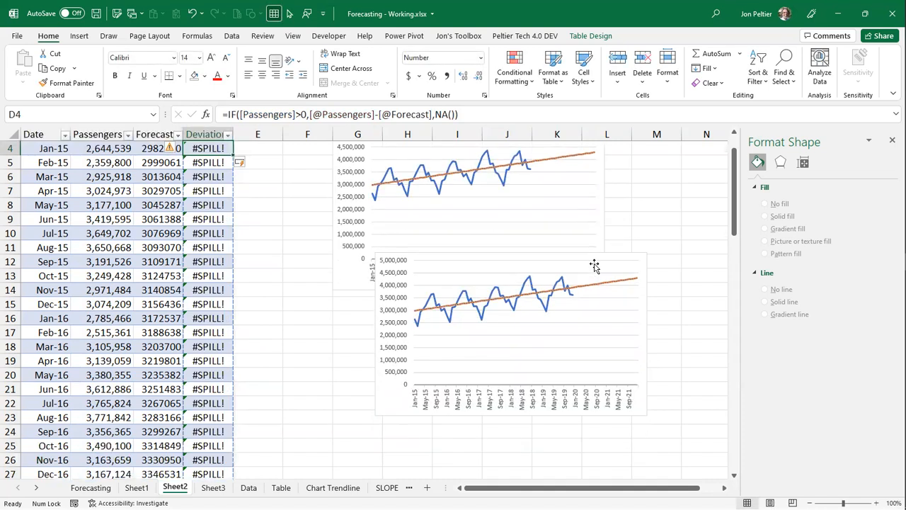
scroll(592, 267, "up", 1)
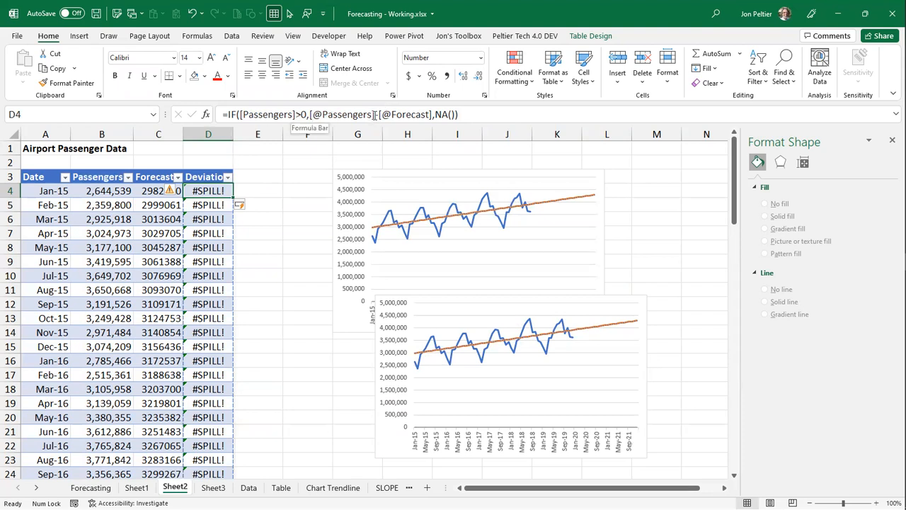
left_click(239, 114)
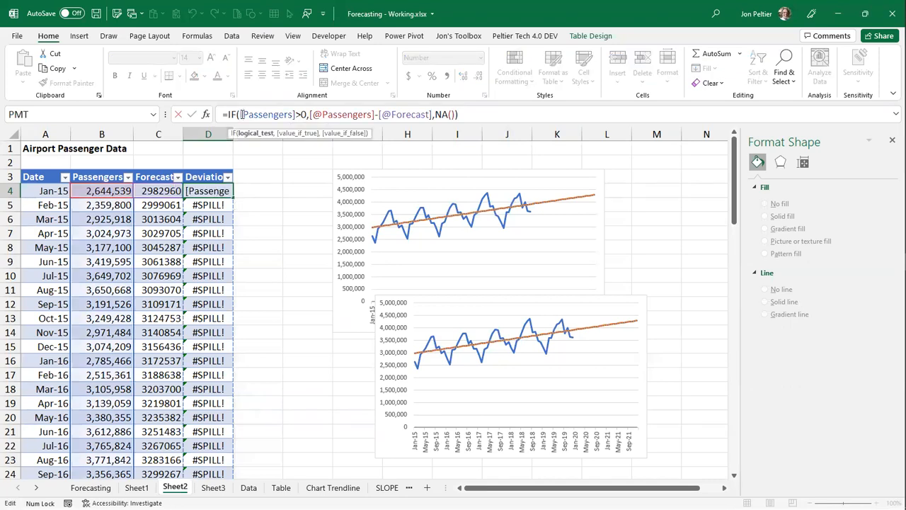
type("@")
key("Return")
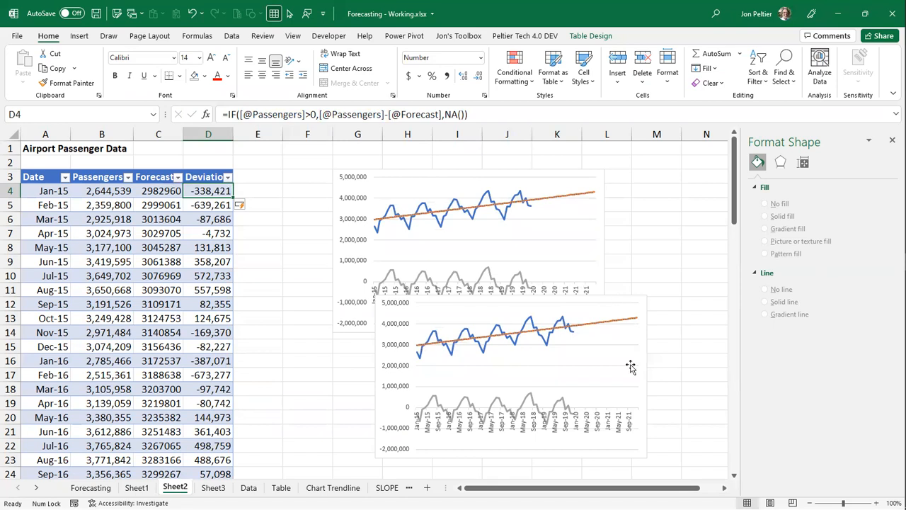
- Delete the Passengers and Forecast series from the lower chart, leaving only Deviation
left_click(536, 330)
key("Delete")
left_click(543, 330)
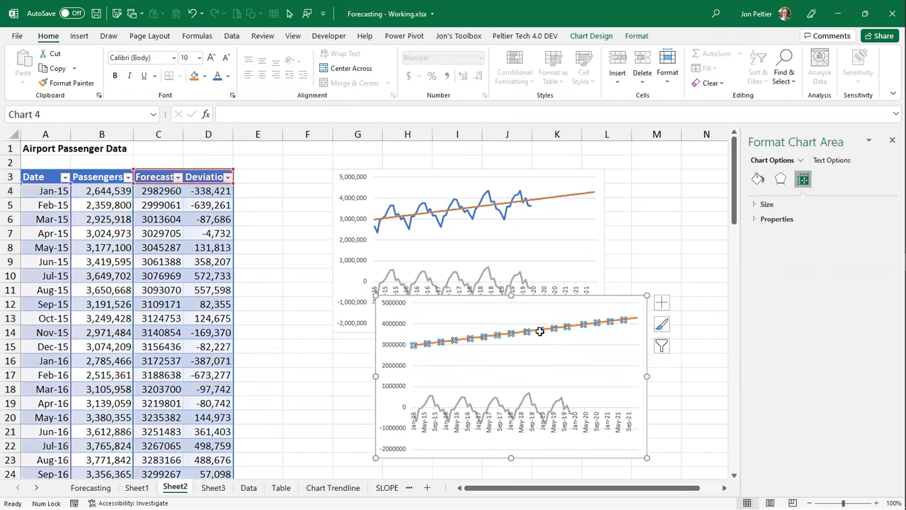
key("Delete")
- Set the Deviation chart's horizontal axis label position to Low
left_click(598, 391)
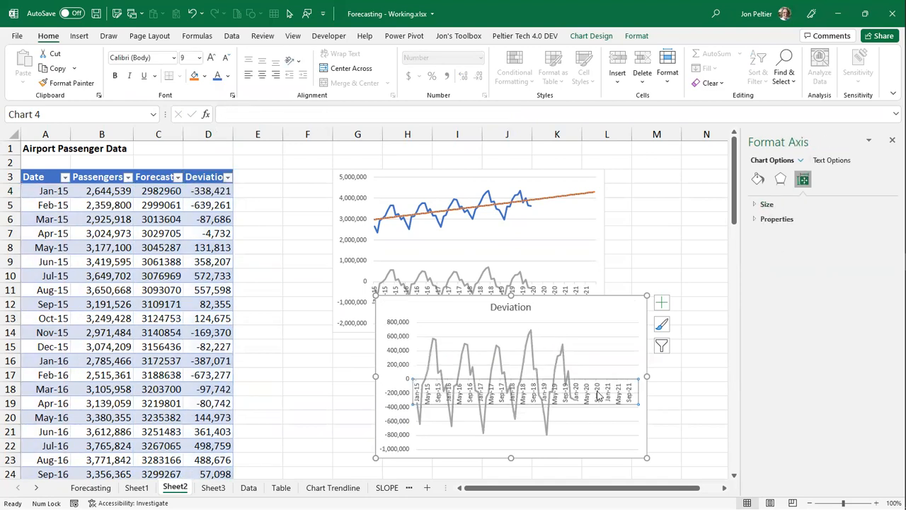
left_click(826, 179)
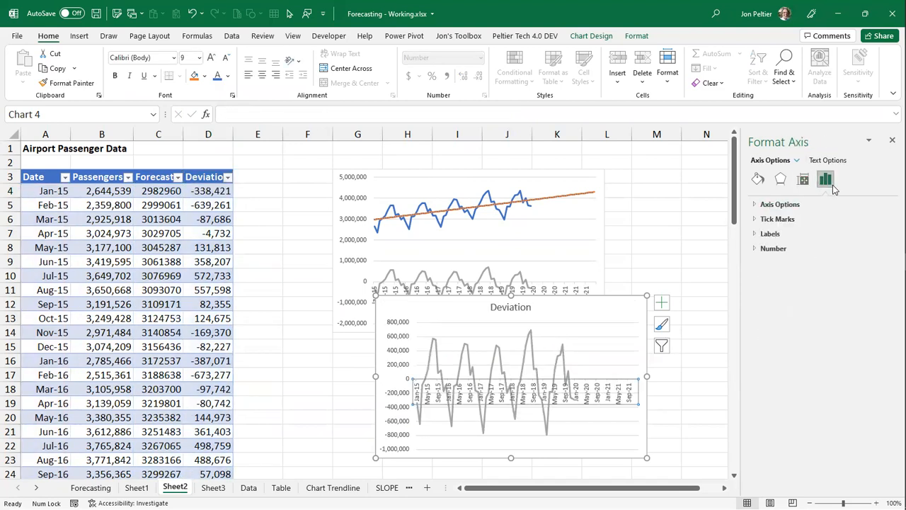
left_click(810, 235)
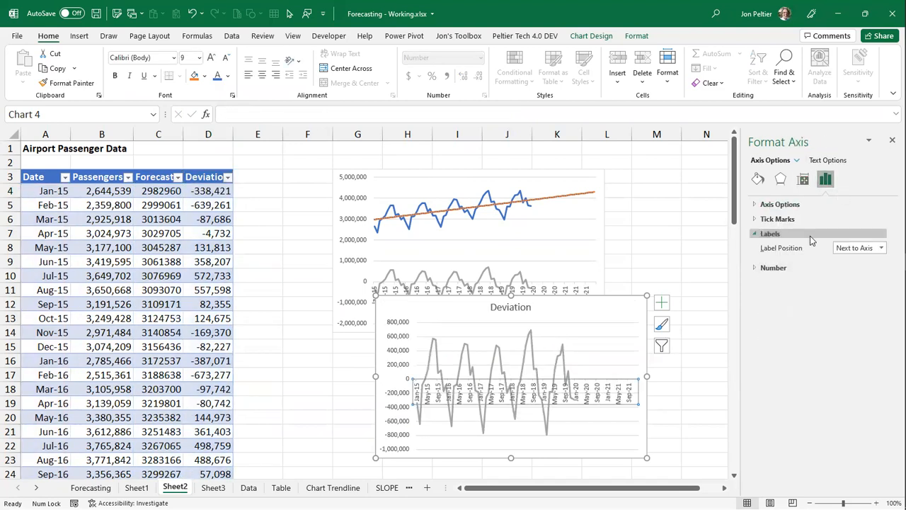
left_click(882, 248)
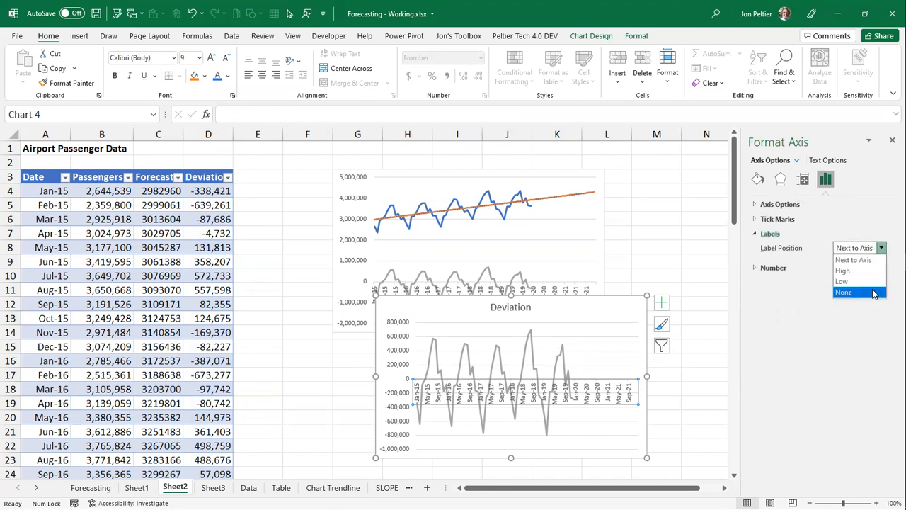
left_click(870, 281)
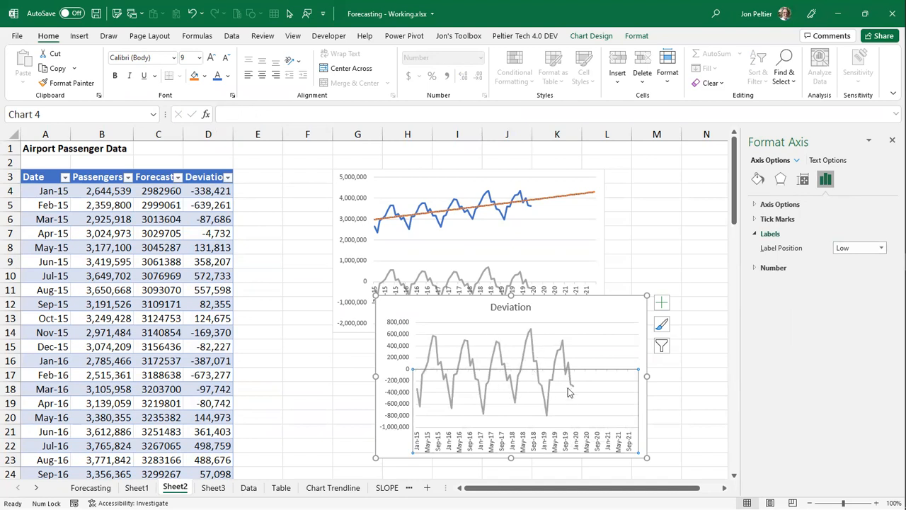
- Move the Deviation chart farther down and to the right to uncover more of the original chart
left_click_drag(569, 309, 582, 317)
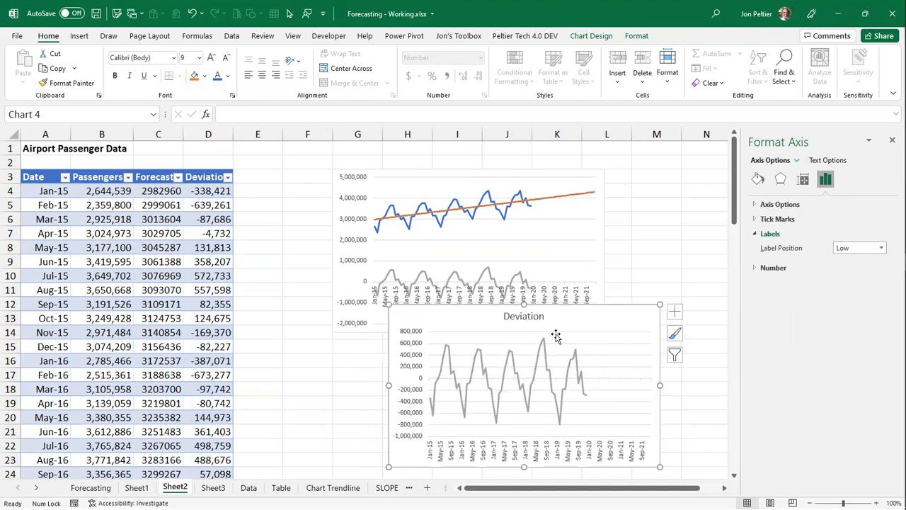
mouse_move(532, 394)
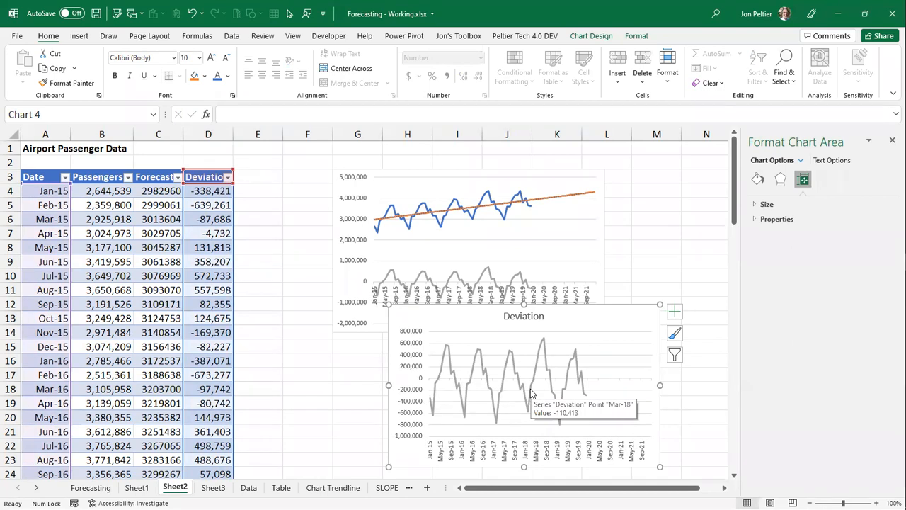
left_click_drag(420, 317, 457, 320)
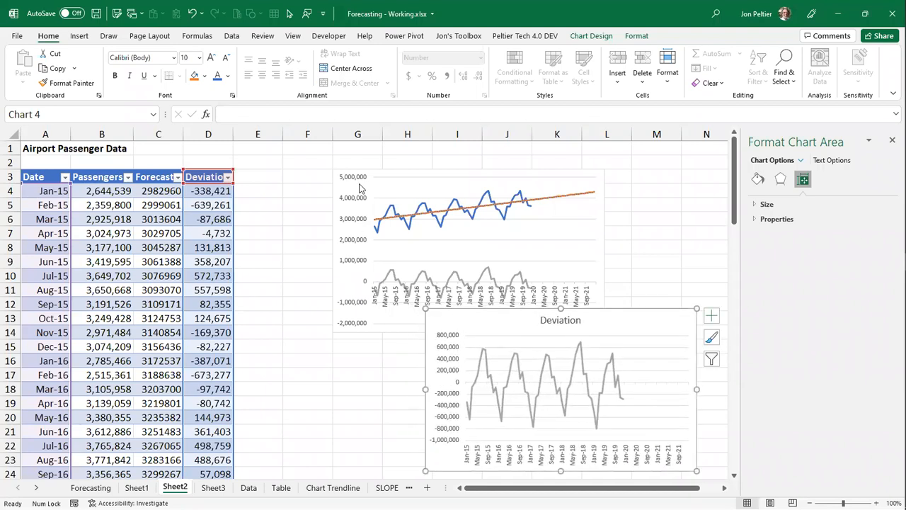
- Move the original chart right, above the Deviation chart, and extend the table with a Month header in E3
left_click_drag(362, 178, 467, 172)
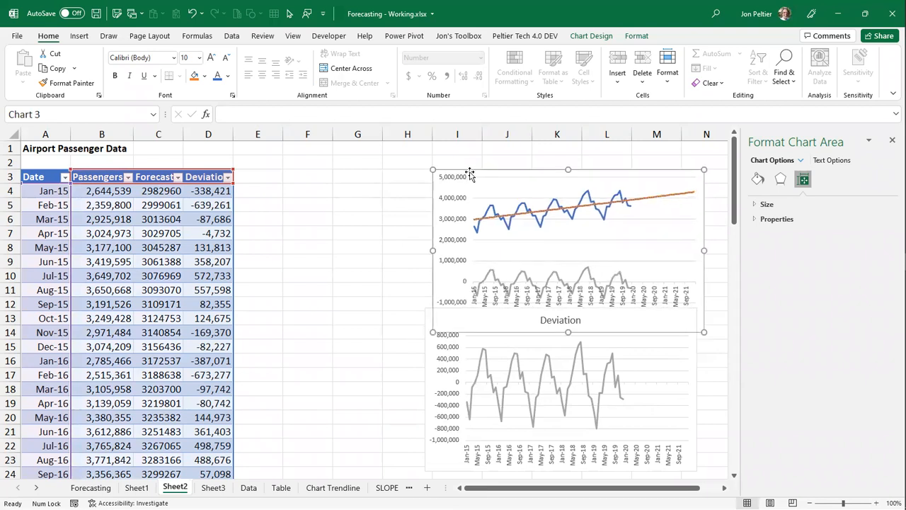
left_click(253, 172)
type("Month")
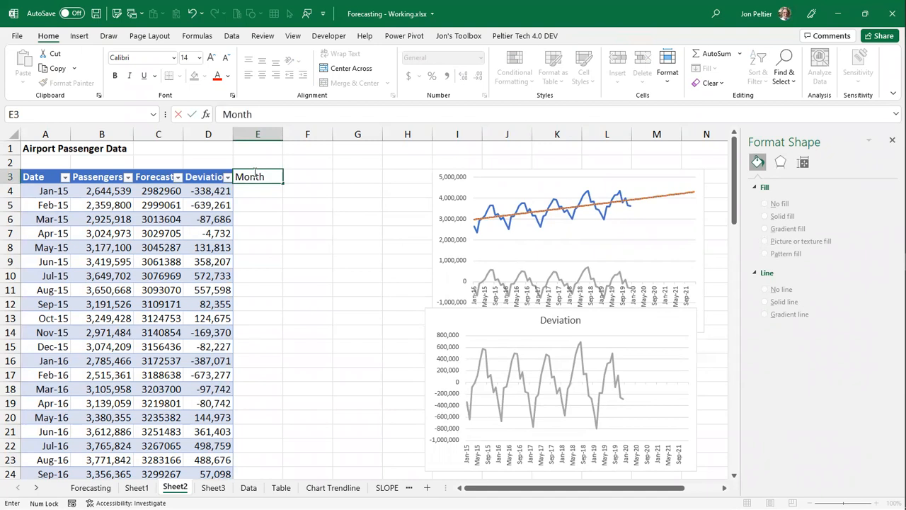
key("Return")
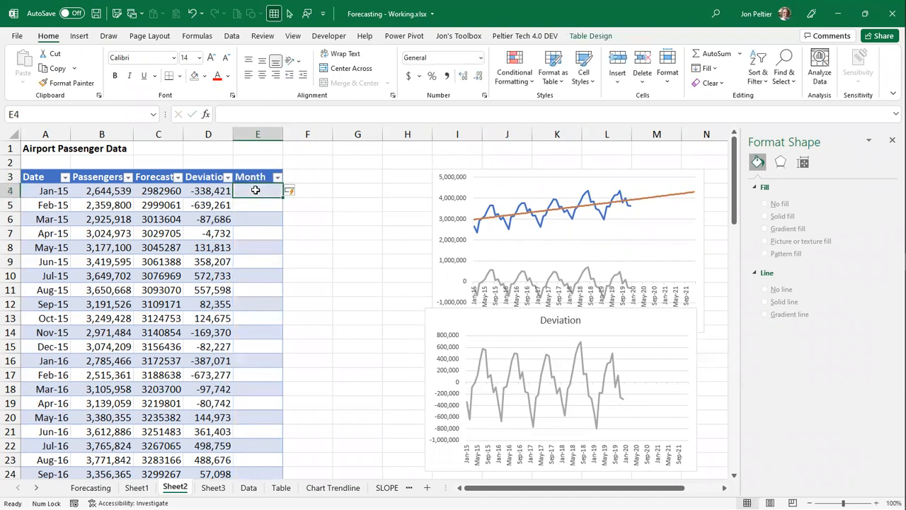
type("=")
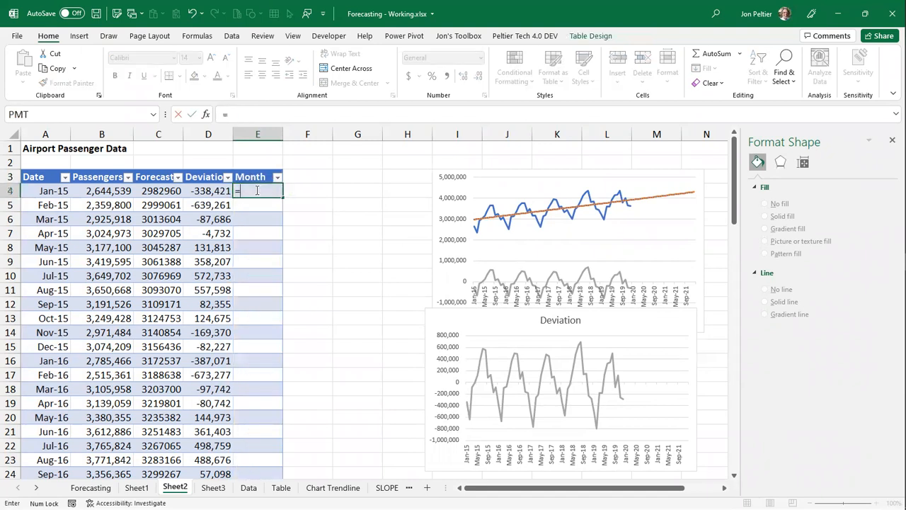
type("month(")
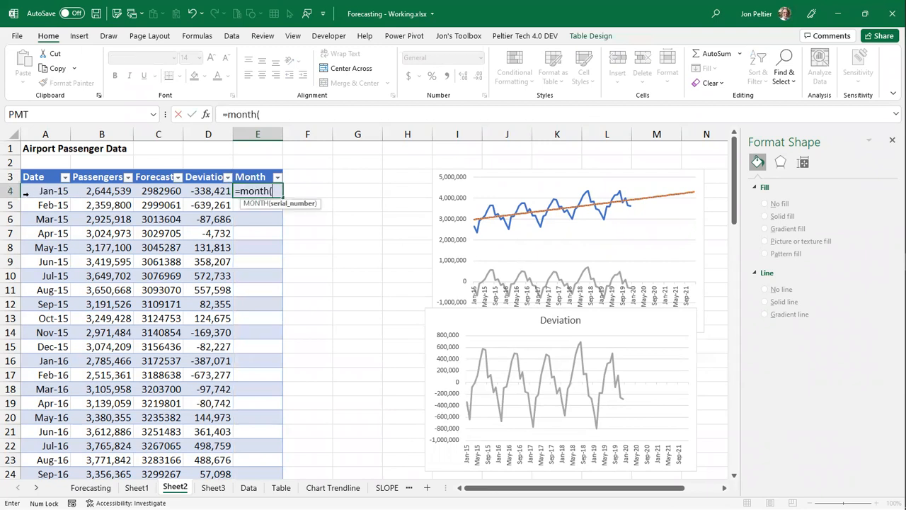
left_click(37, 191)
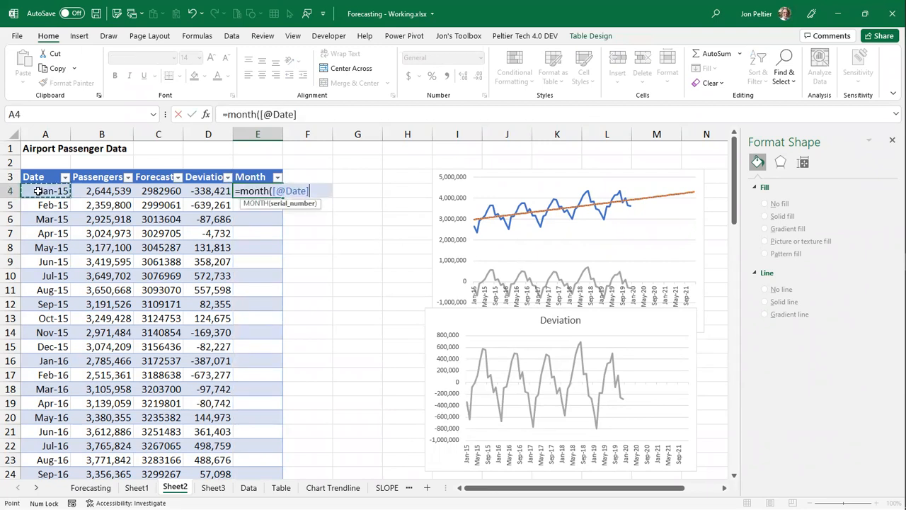
key("ctrl+Return")
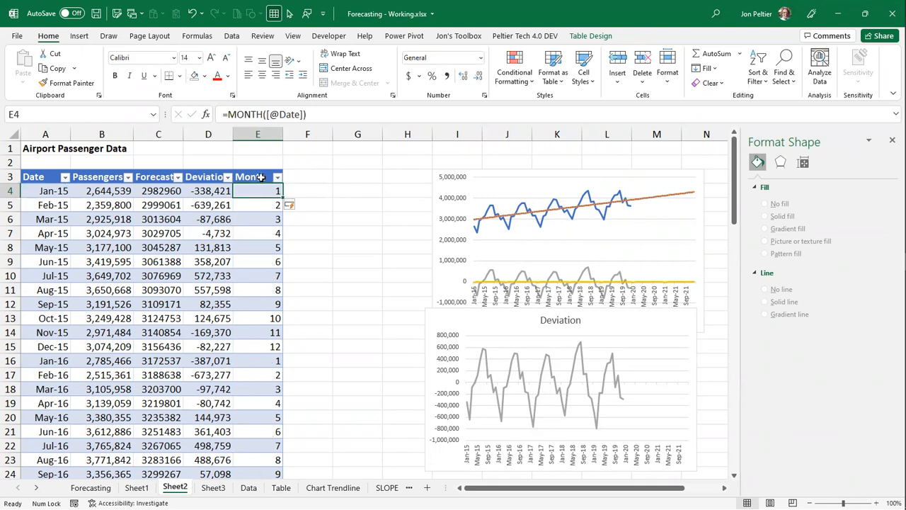
- Insert a blank column at H to shift the charts right, and close the Format Shape pane
right_click(407, 133)
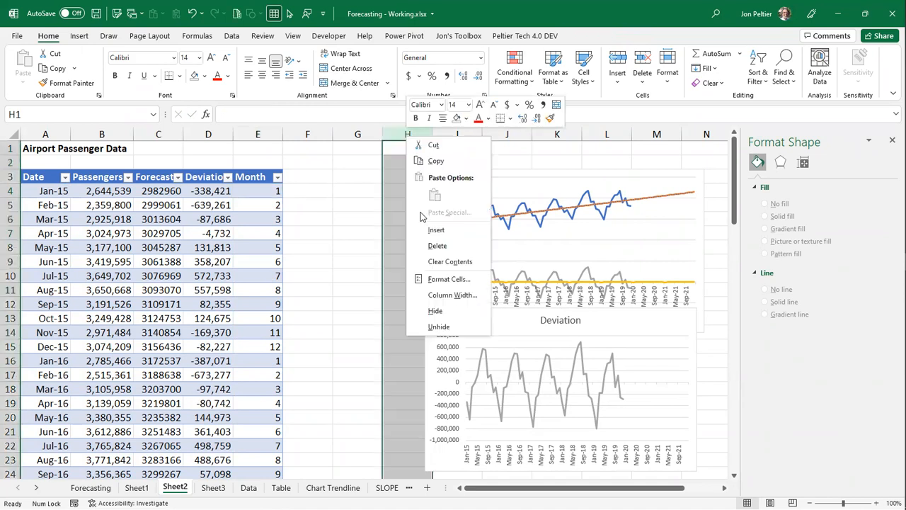
left_click(429, 229)
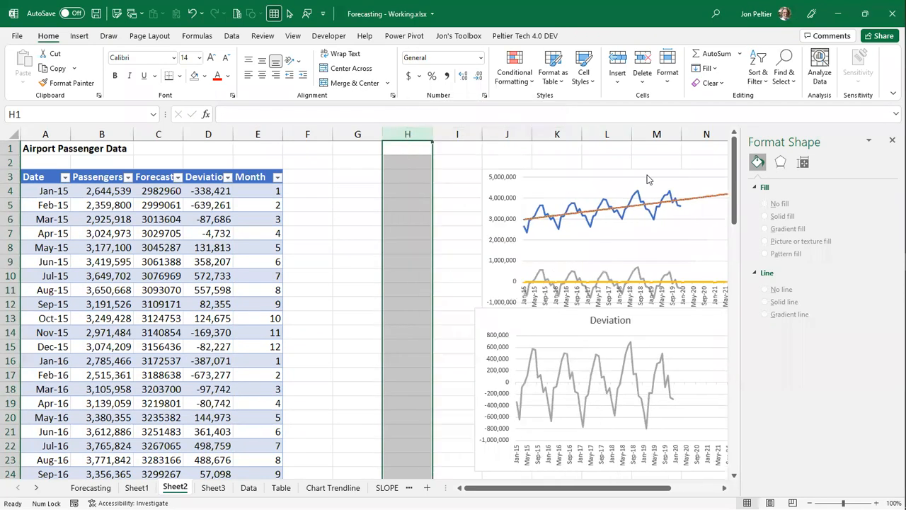
left_click(891, 142)
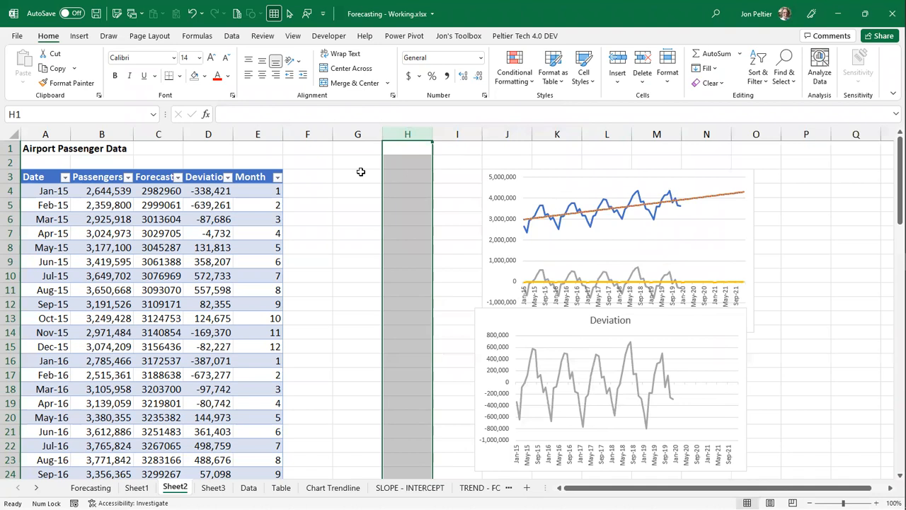
- Enter the headers month in G3 and deviation in H3 for a monthly summary beside the table
left_click(371, 177)
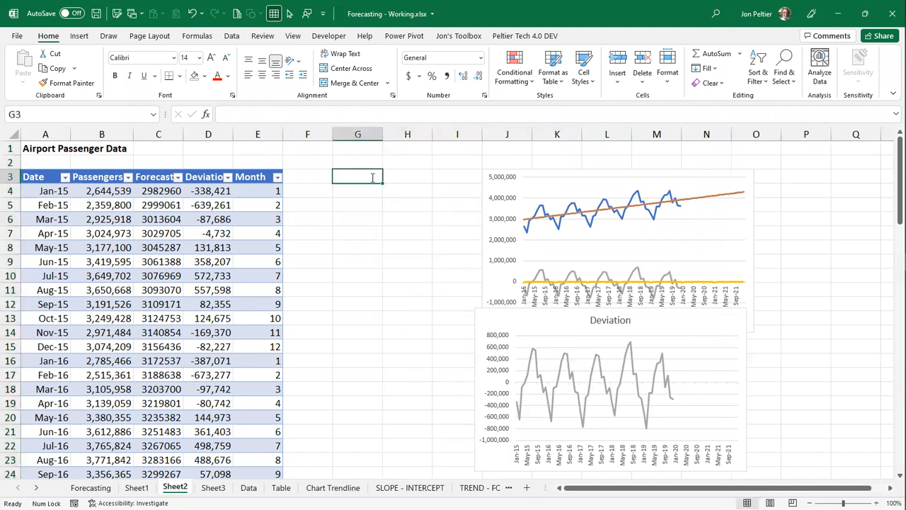
type("month")
left_click(395, 177)
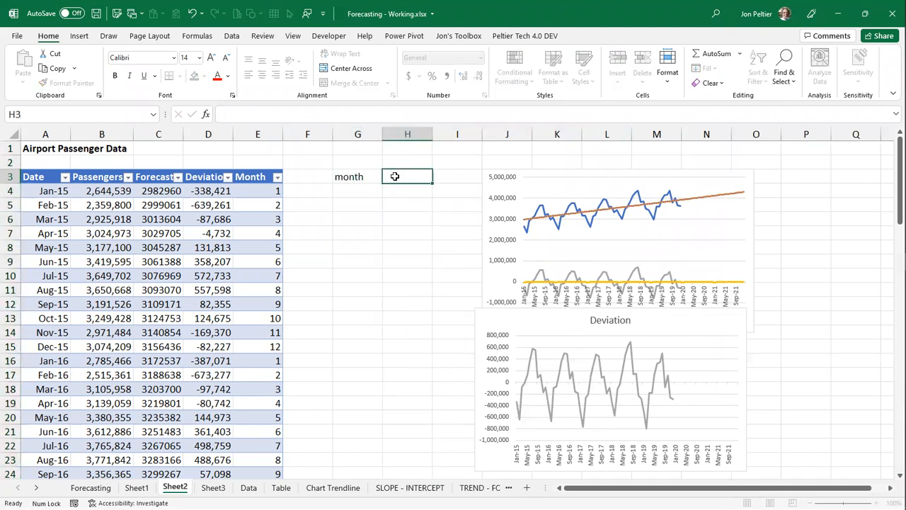
type("deviation")
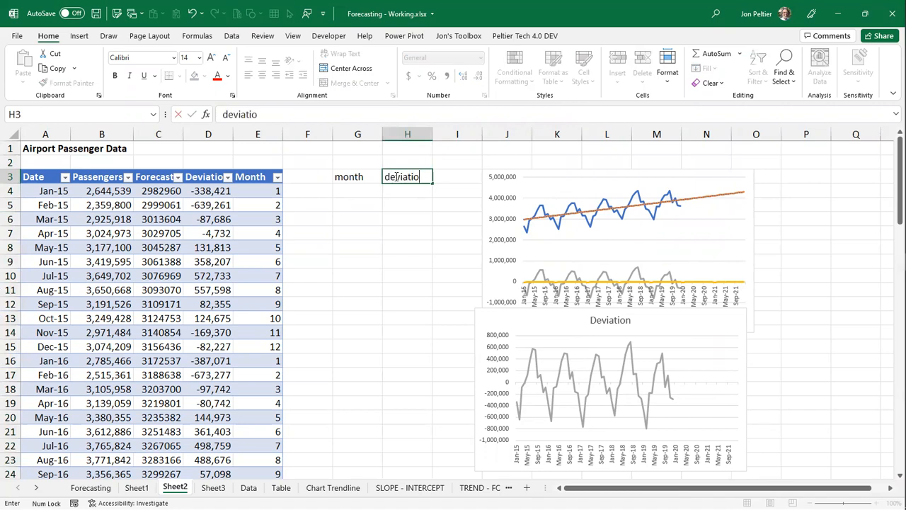
- List the month numbers below the month header with =SEQUENCE(12) in G4
left_click(368, 189)
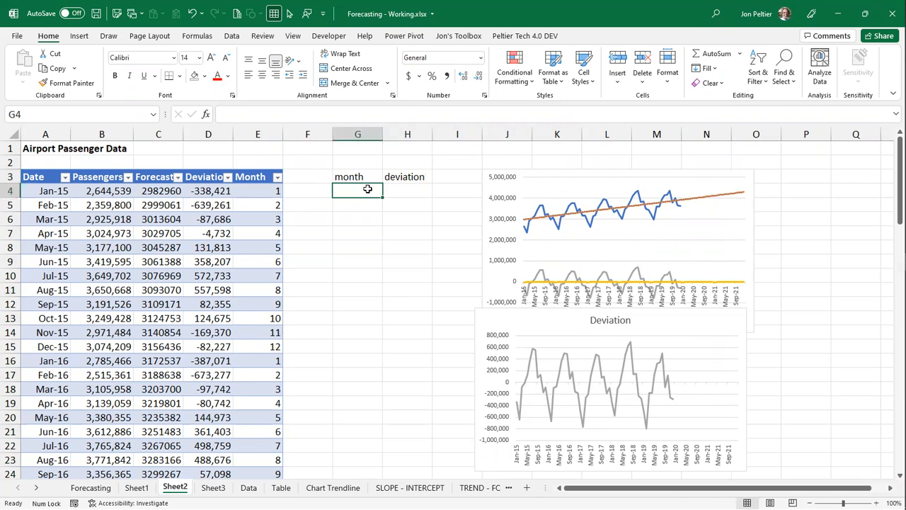
type("=")
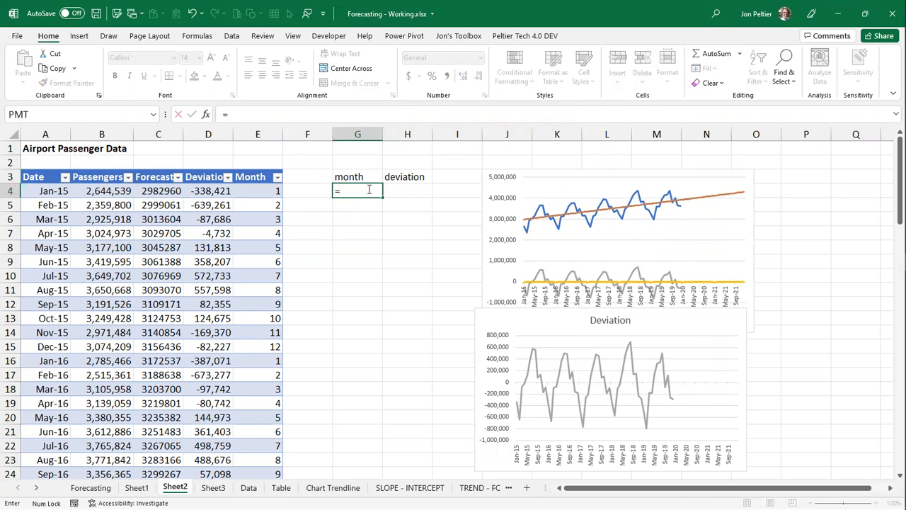
type("sequence")
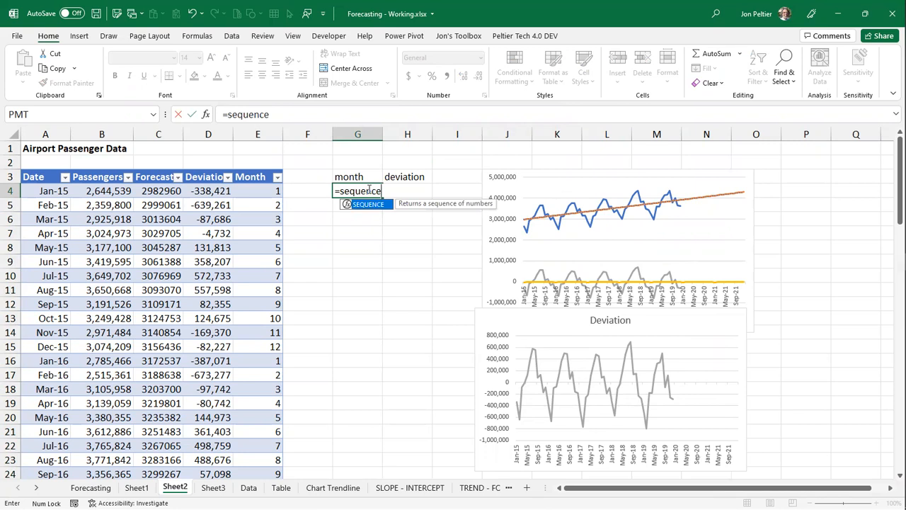
type("(")
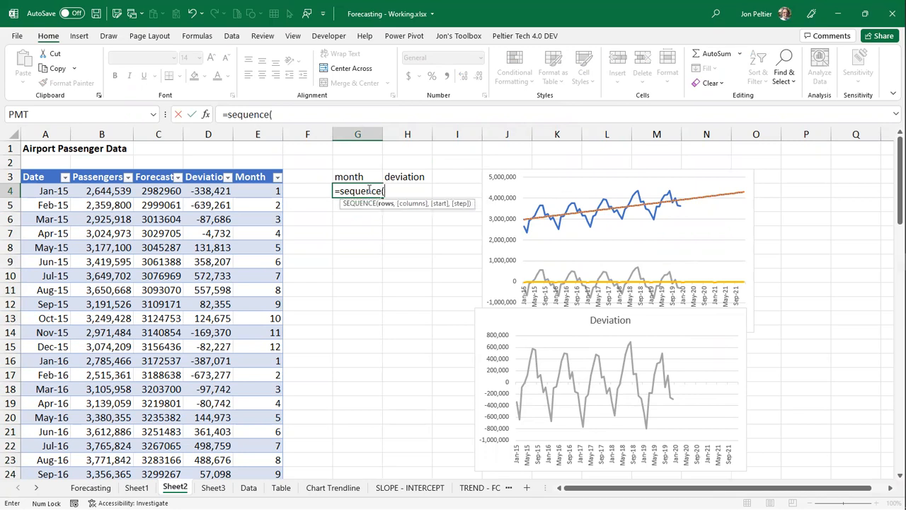
type("12)")
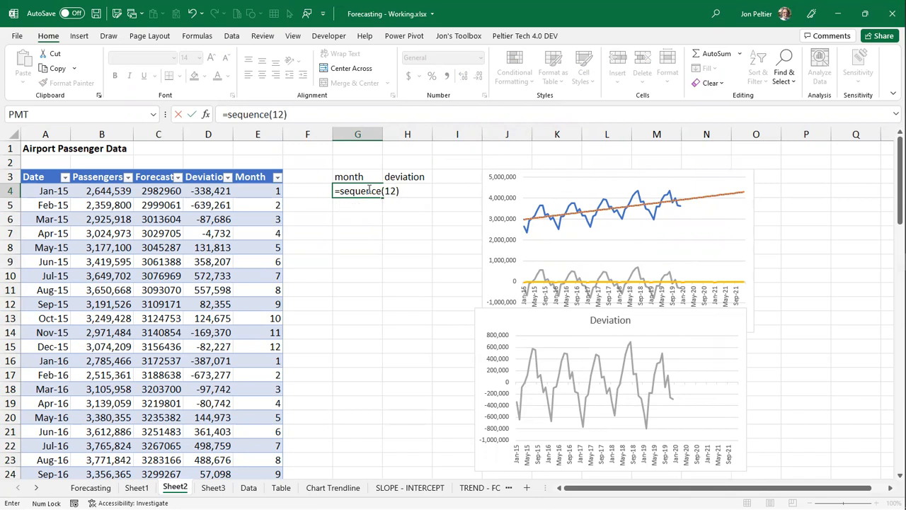
key("ctrl+Return")
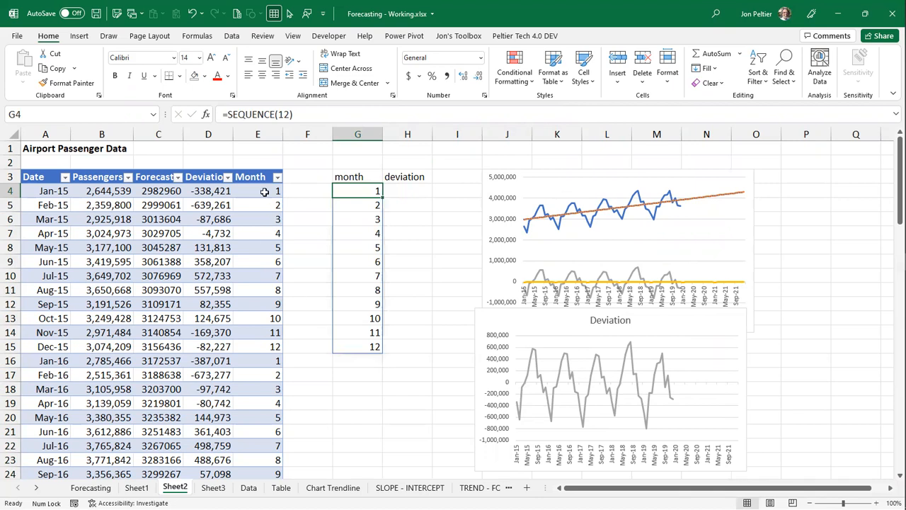
- Start an AVERAGEIFS formula in H4 that averages tbSheet2[Deviation] where tbSheet2[Deviation] meets the criterion "<>#n/a"
left_click(396, 189)
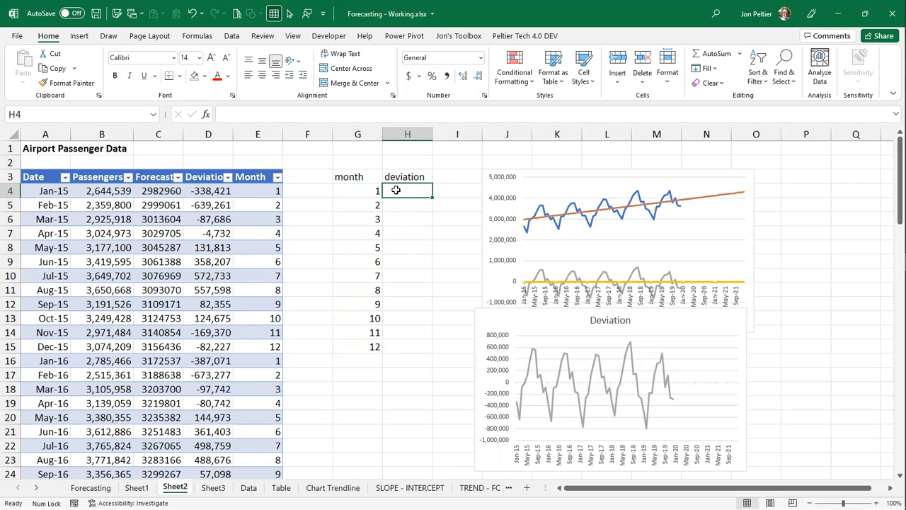
type("=")
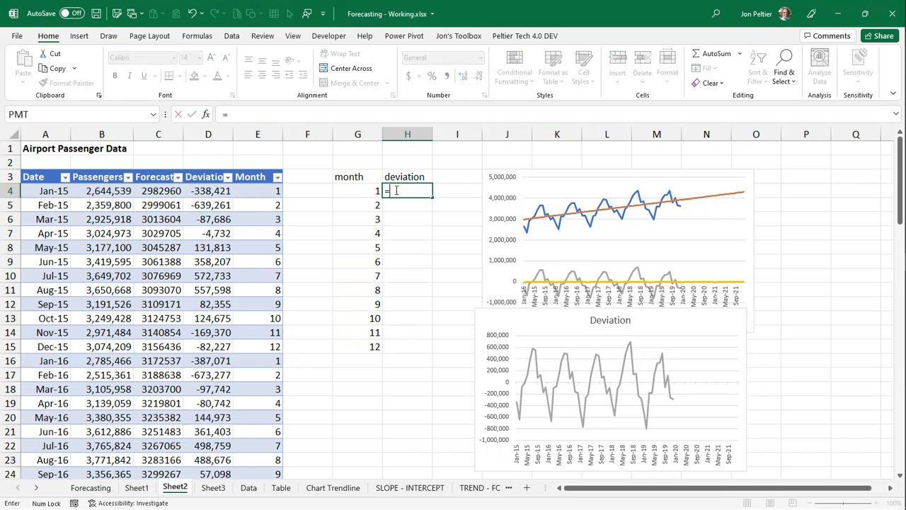
type("averageifs")
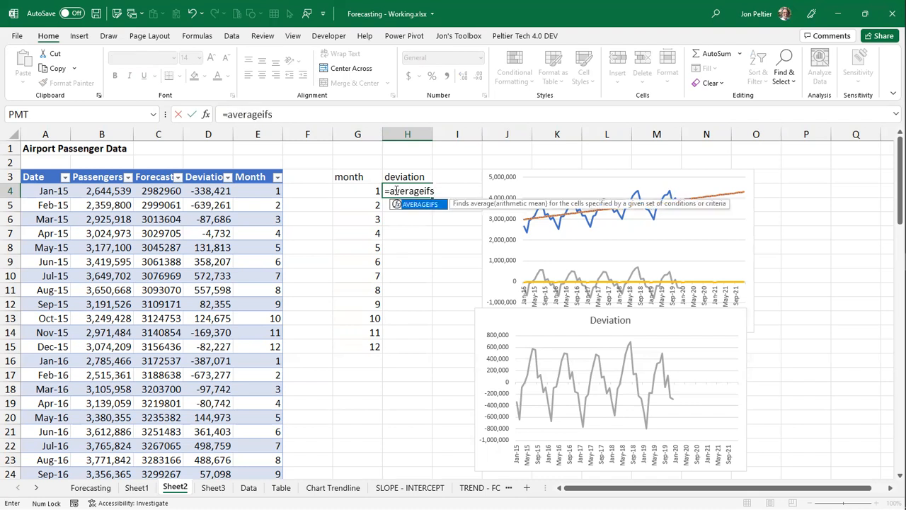
type("(")
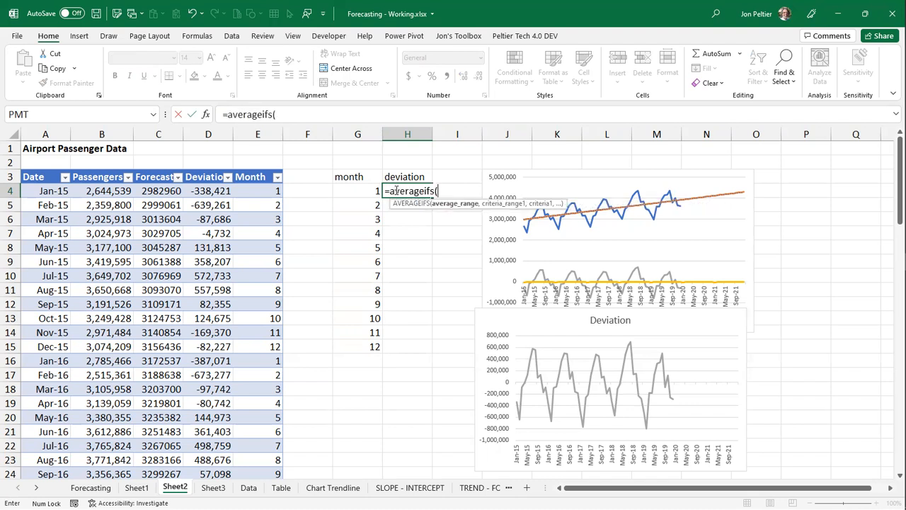
left_click(204, 170)
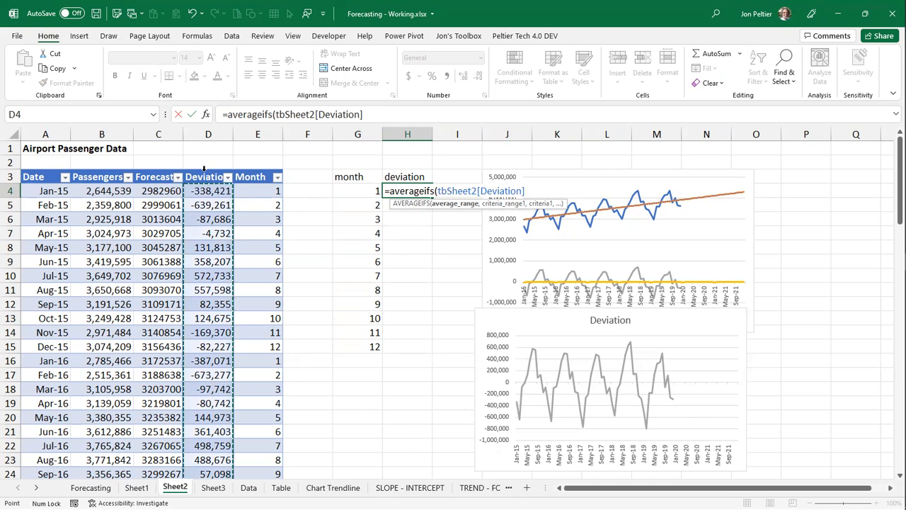
type(",")
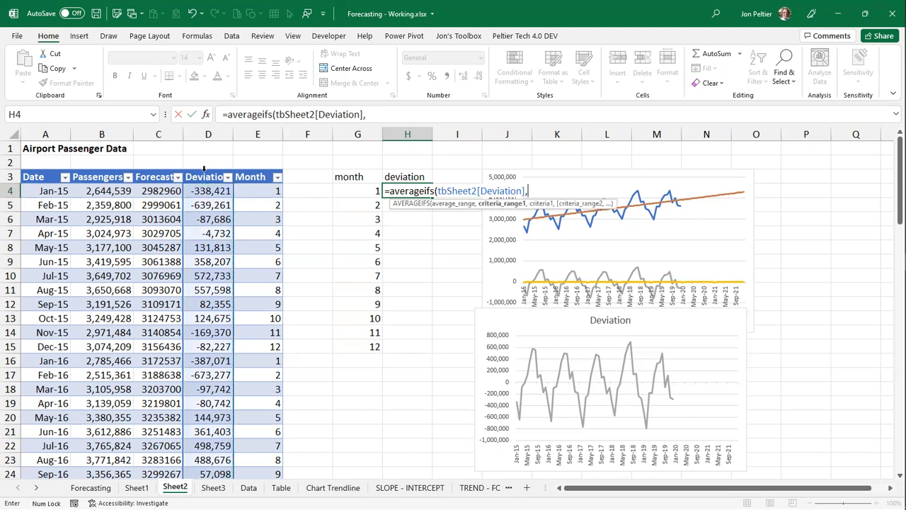
left_click(204, 170)
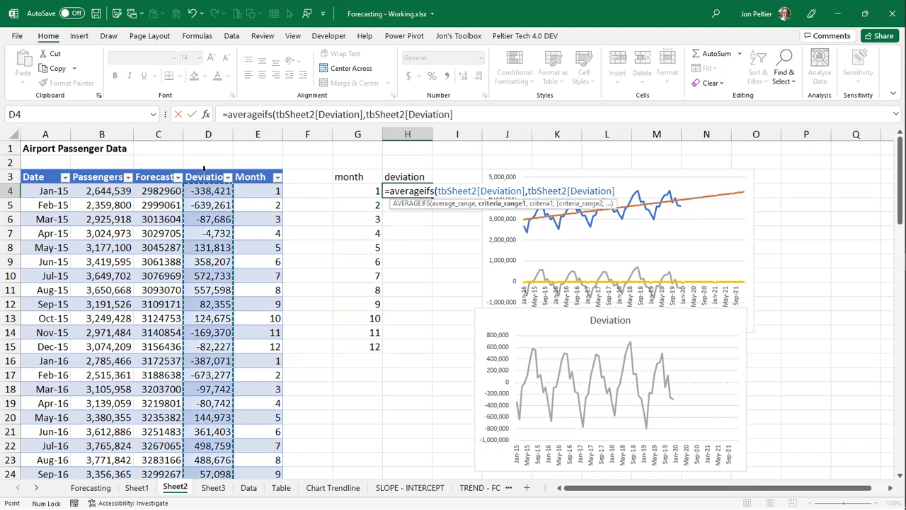
type(",\"")
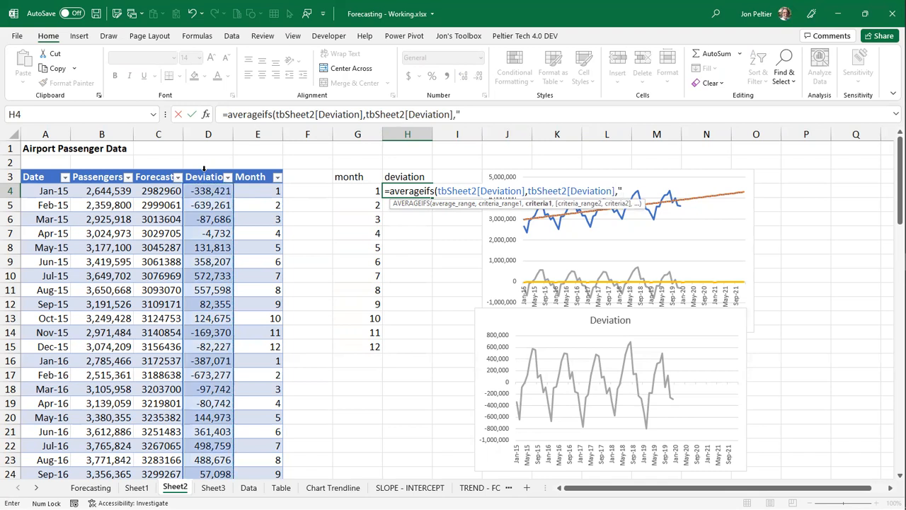
type("<>#n/a\",")
- Complete the AVERAGEIFS formula with tbSheet2[Month] matching G4 as the second criterion, and fill it down through H15
left_click(254, 168)
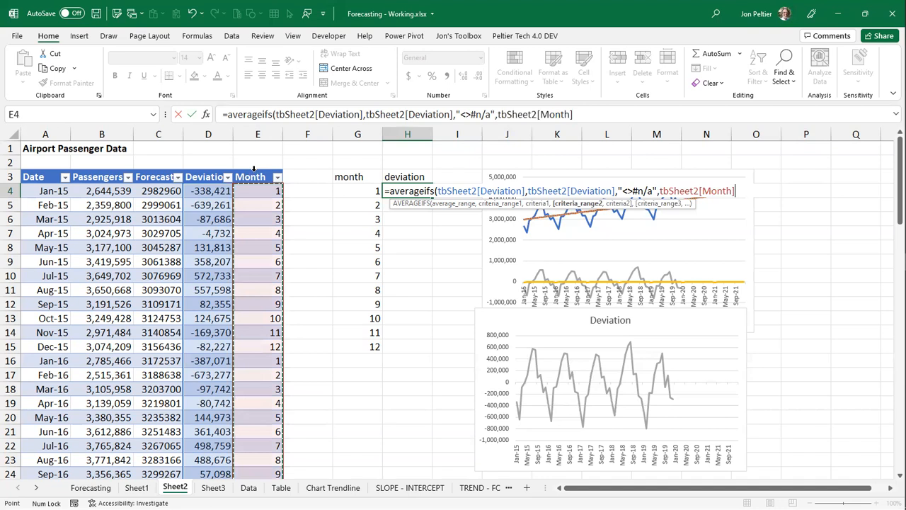
type(",")
left_click(345, 192)
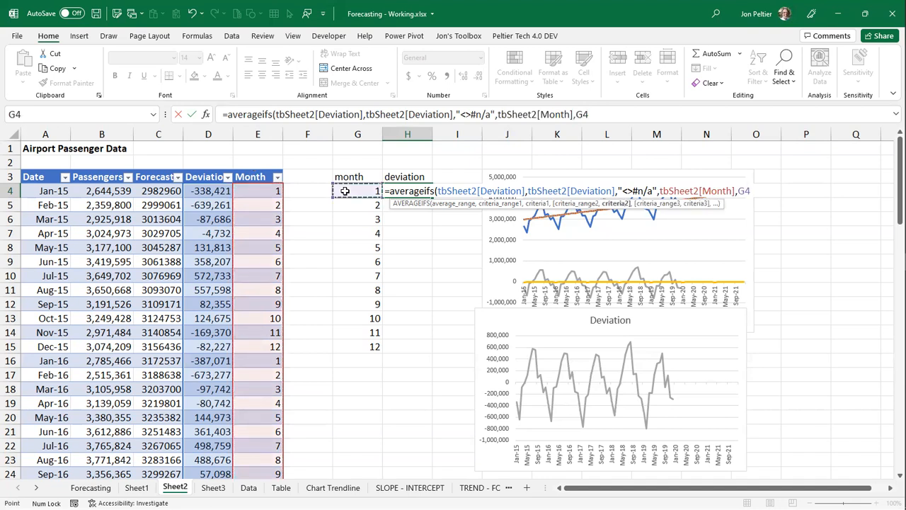
type(")")
key("ctrl+Return")
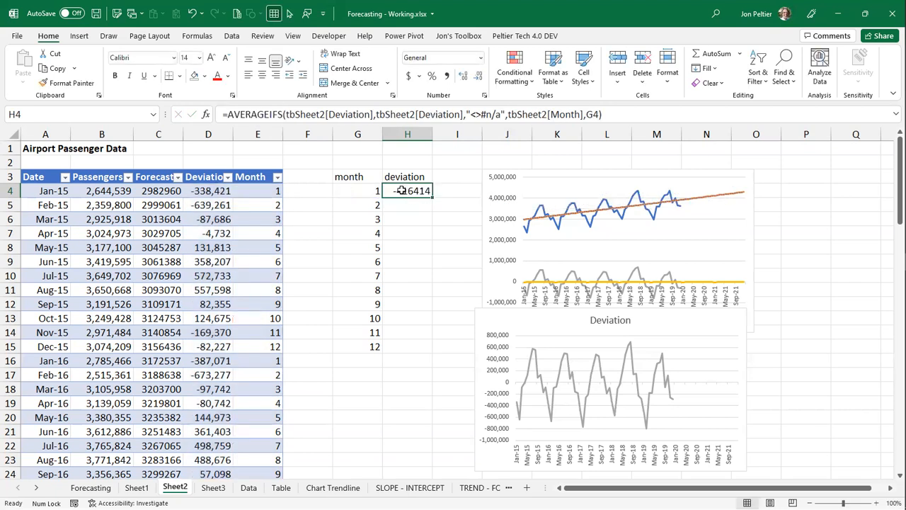
double_click(432, 197)
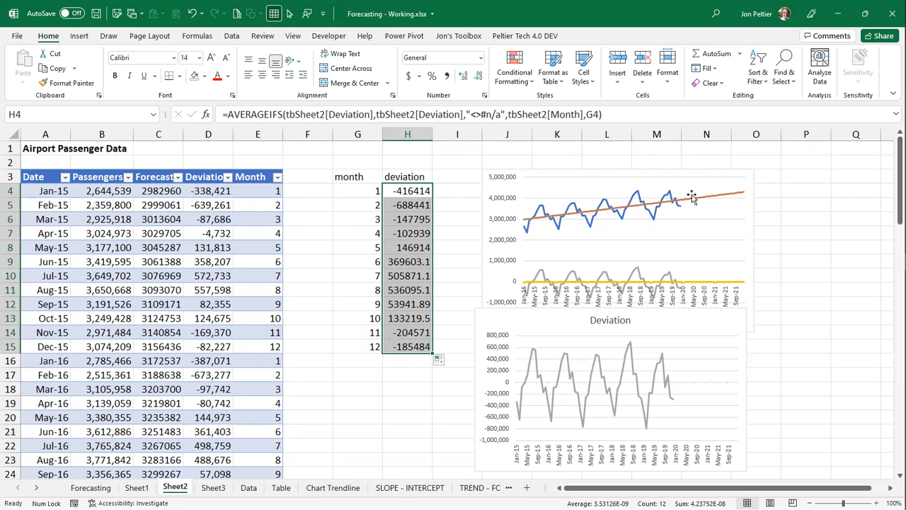
- Insert a blank column before the monthly summary, and add a Seasonal column to the table in F3, autofitting its width
right_click(368, 143)
left_click(388, 225)
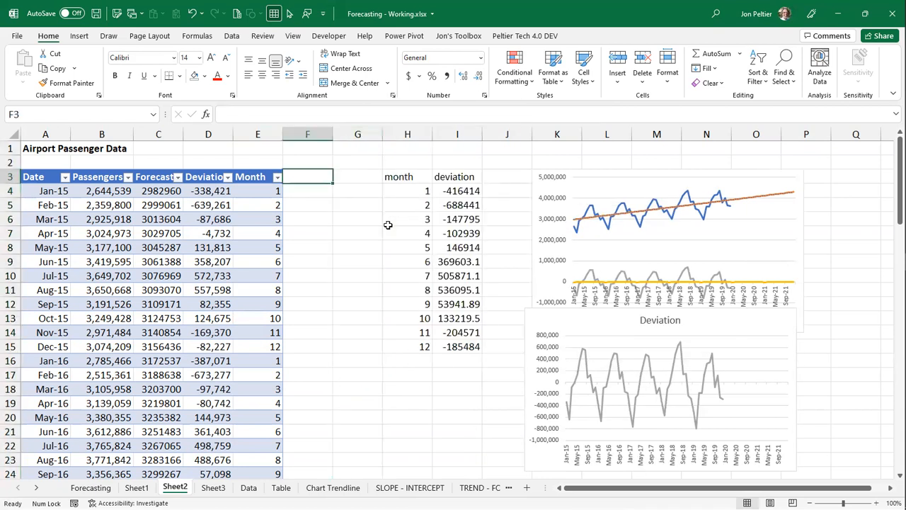
type("Seasonal")
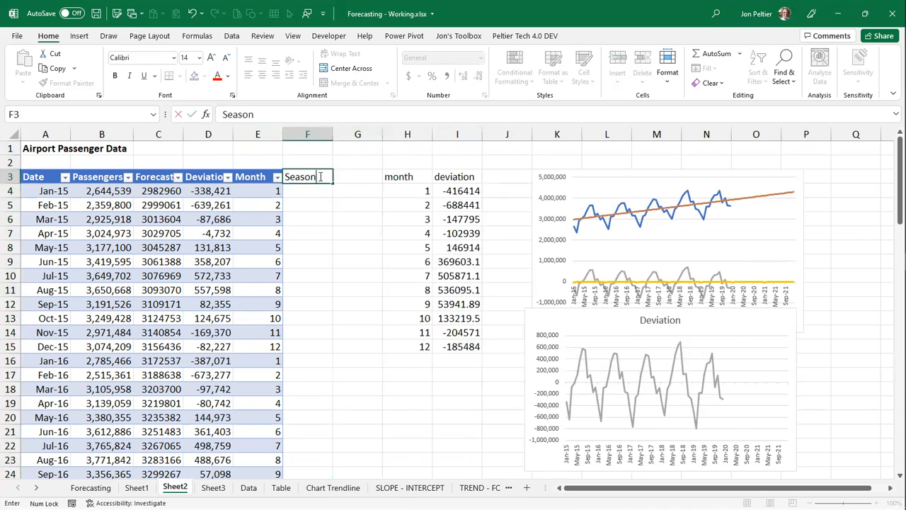
key("ctrl+Return")
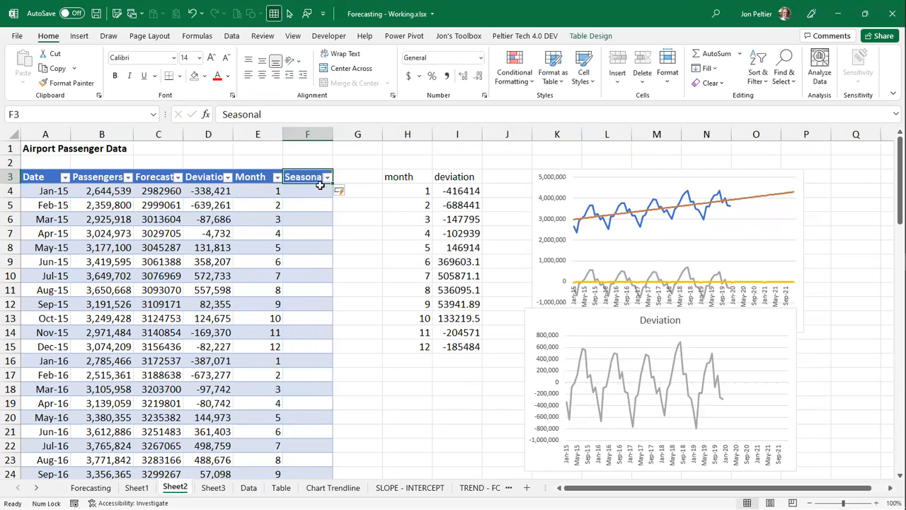
double_click(331, 128)
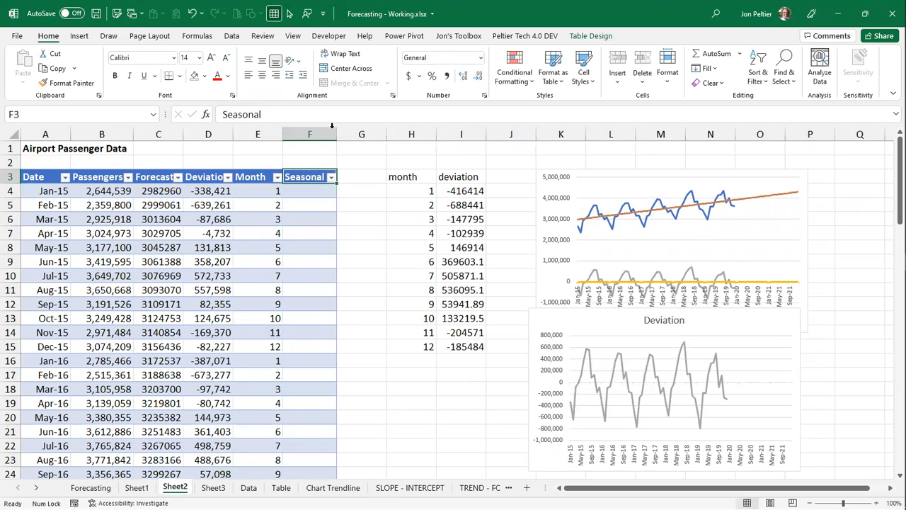
left_click(317, 190)
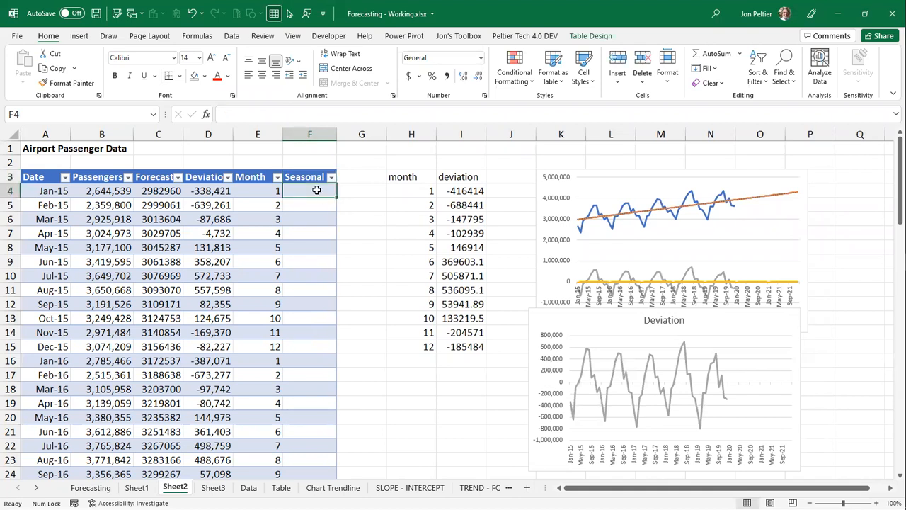
type("=")
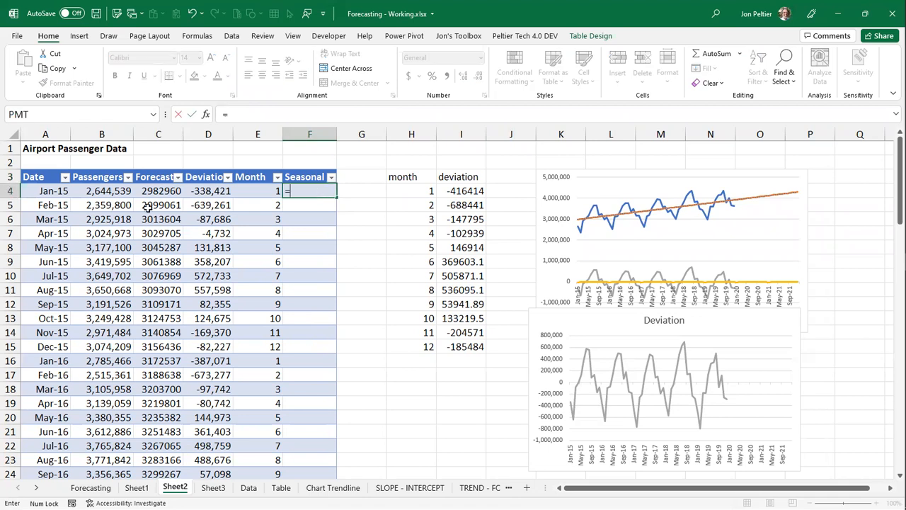
left_click(166, 187)
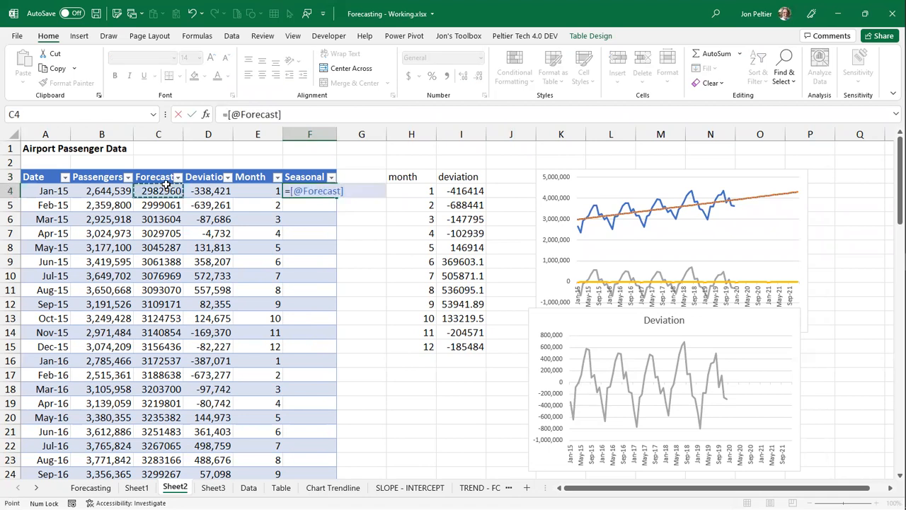
type("+")
type("XLOOKUP(")
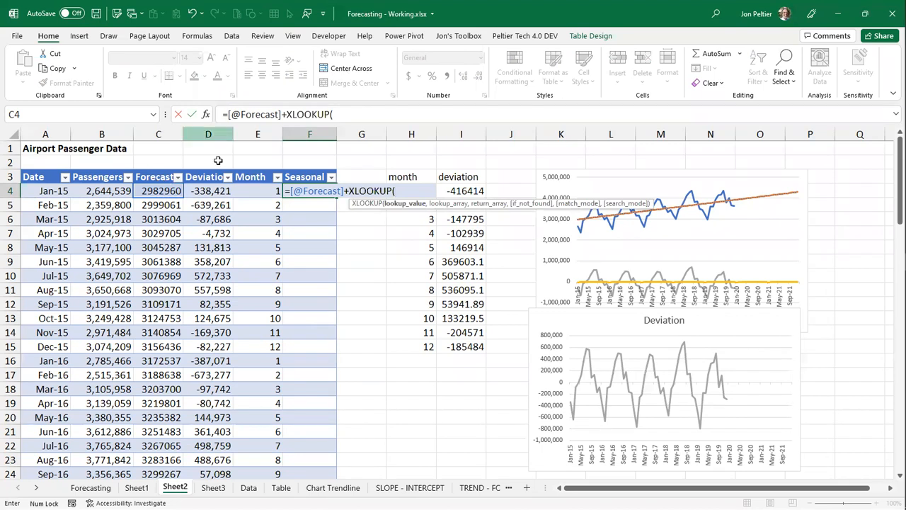
left_click(245, 189)
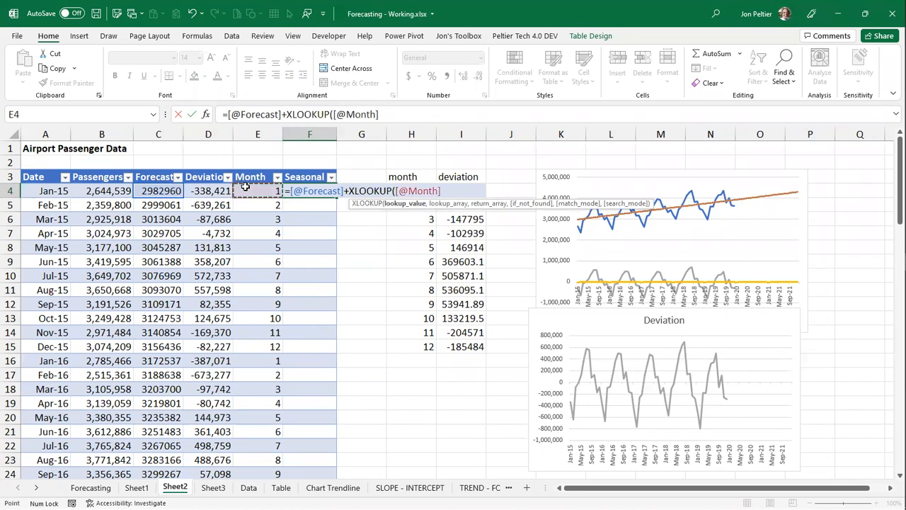
- Set the XLOOKUP lookup array to the month number spill range as the absolute reference $H$4#
type(",")
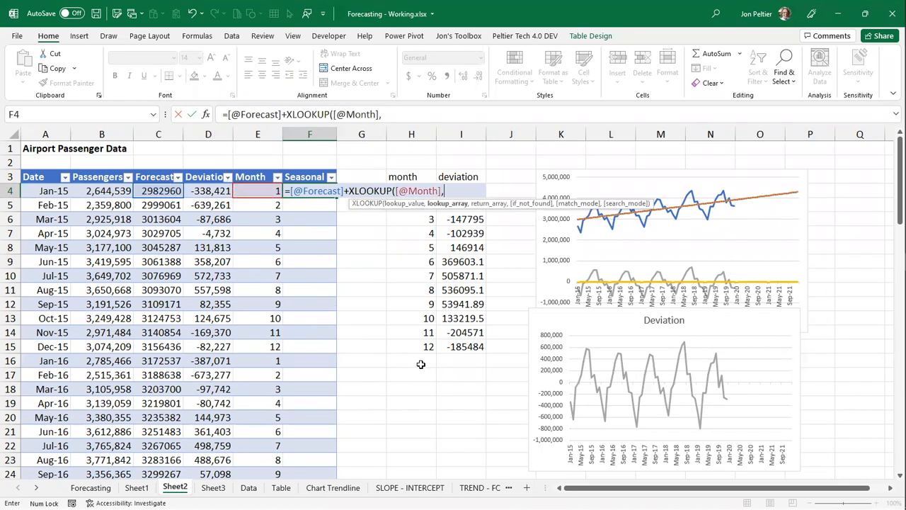
left_click(411, 342)
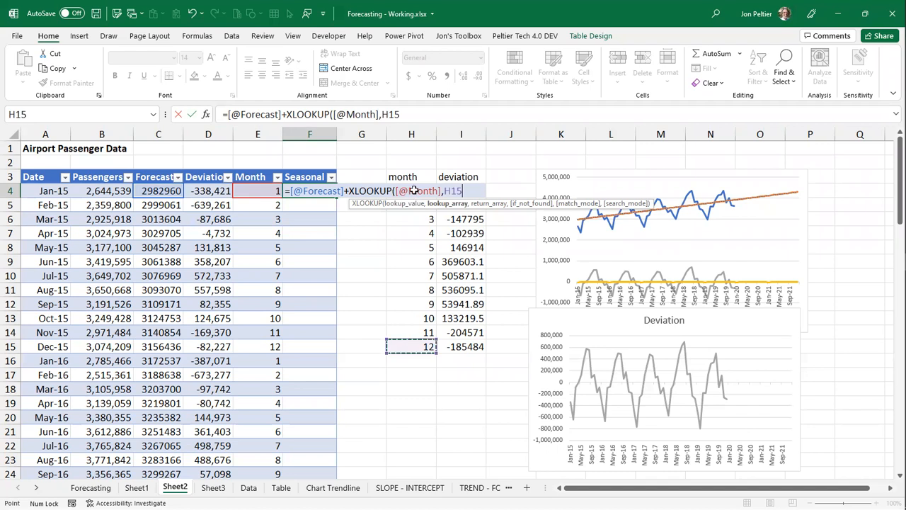
left_click(414, 190, "shift")
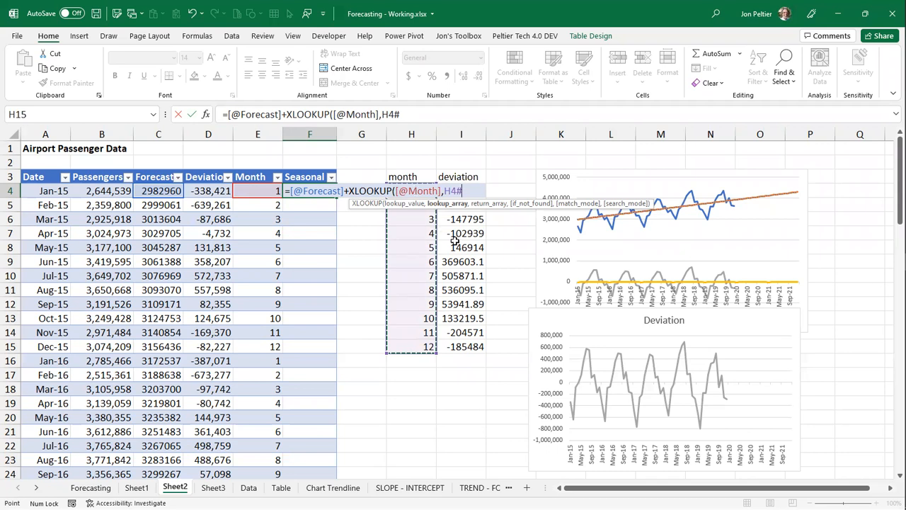
key("F2")
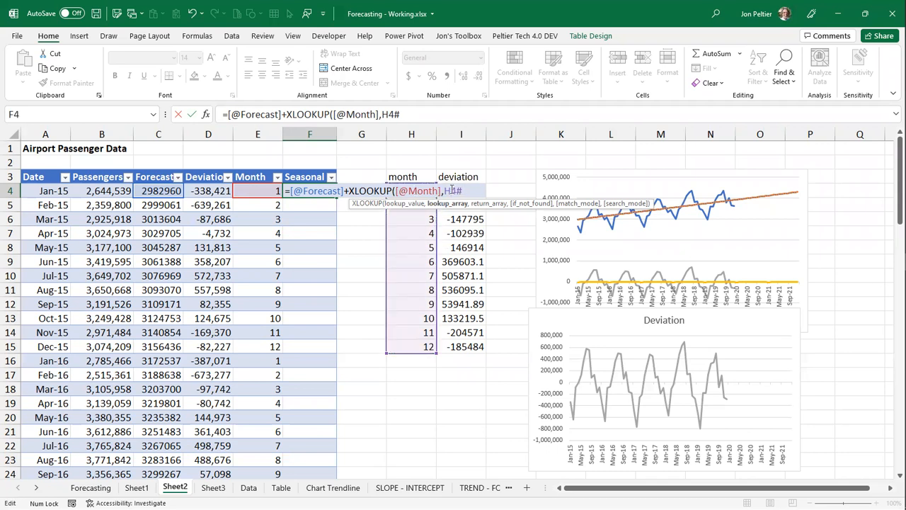
key("F4")
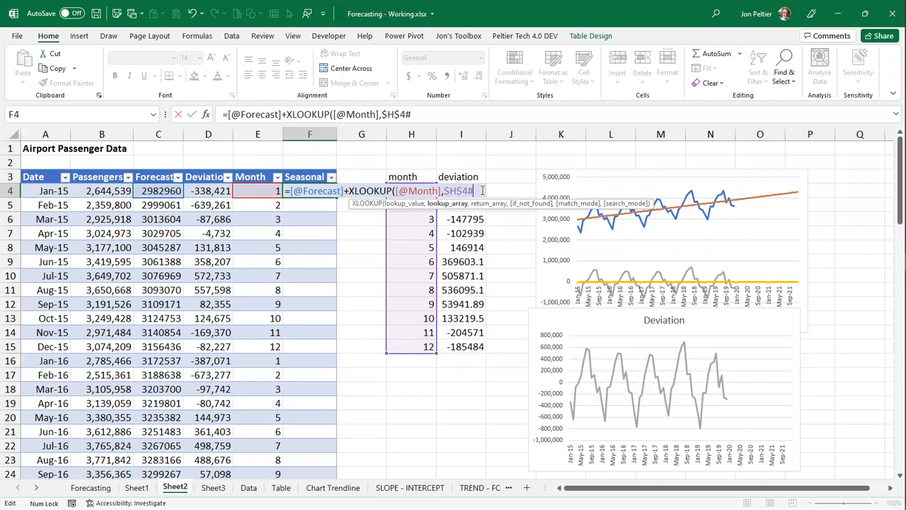
- Complete the XLOOKUP with the absolute return array $I$4:$I$15 and enter the formula for the Seasonal column
type(",")
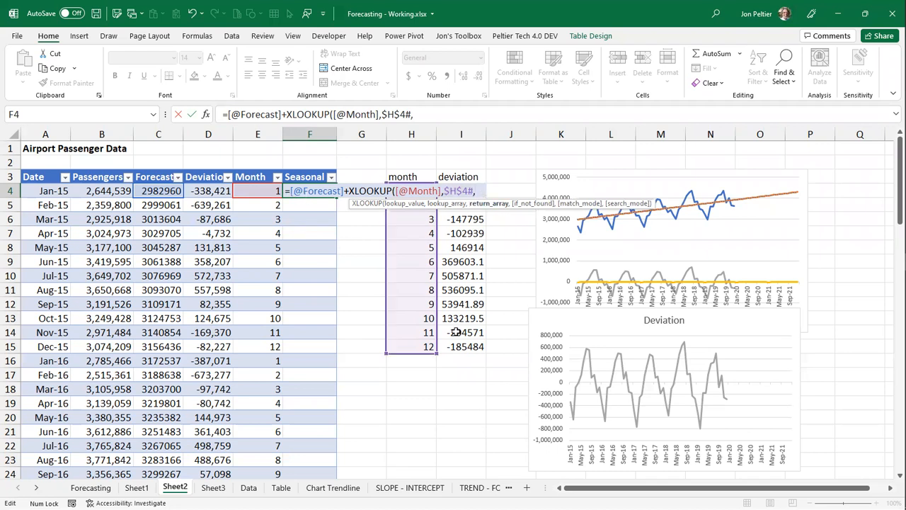
left_click(479, 347)
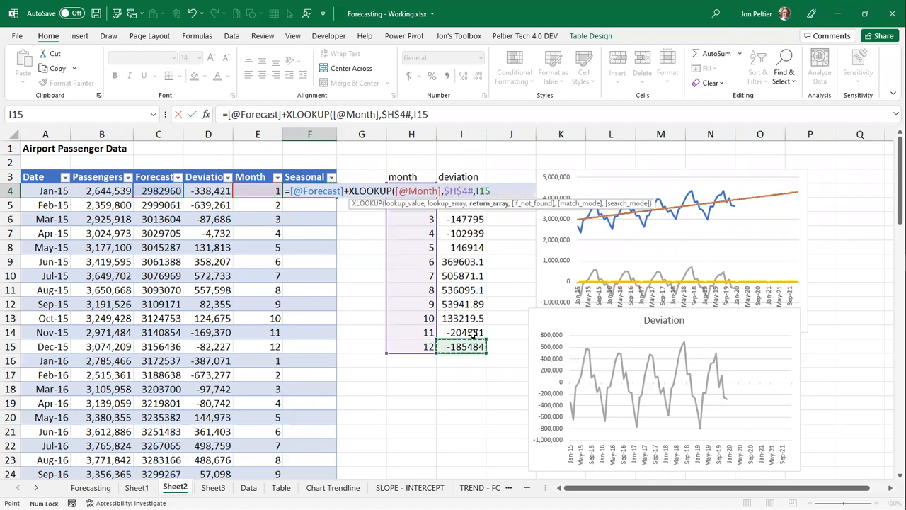
left_click(449, 191, "shift")
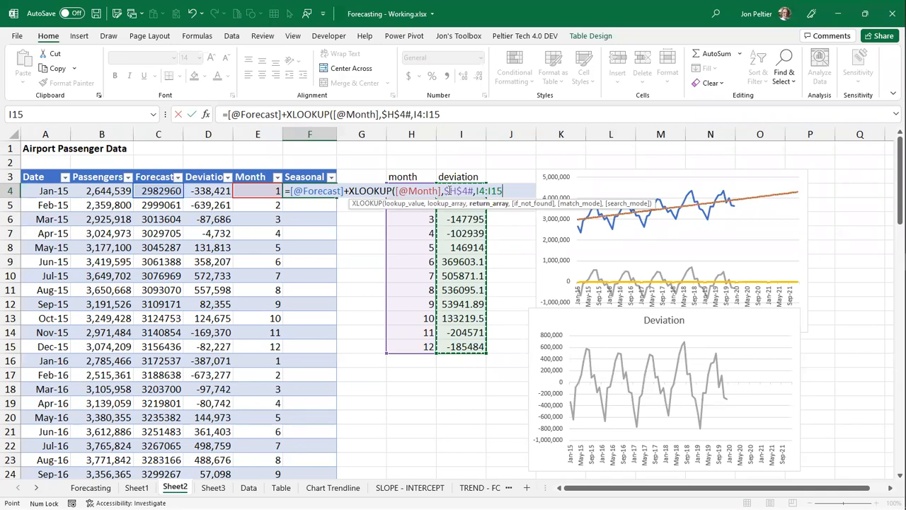
key("F4")
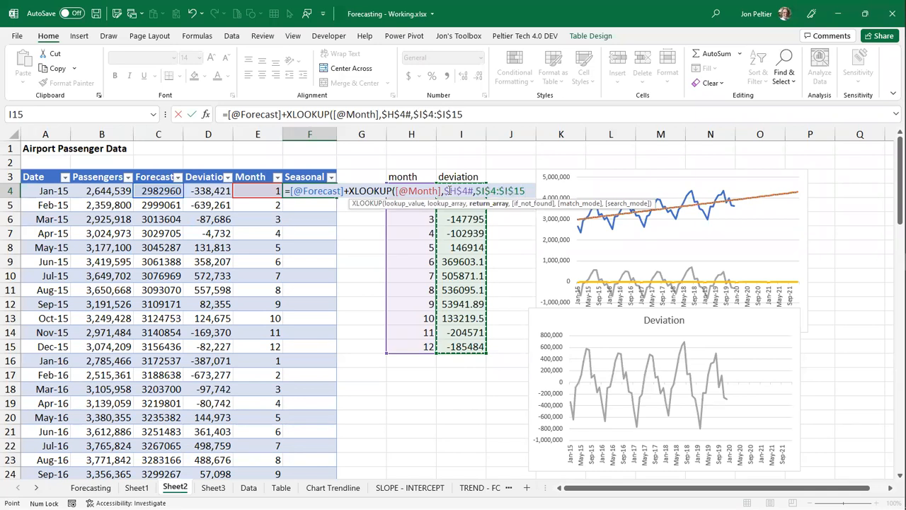
type(")")
key("ctrl+Return")
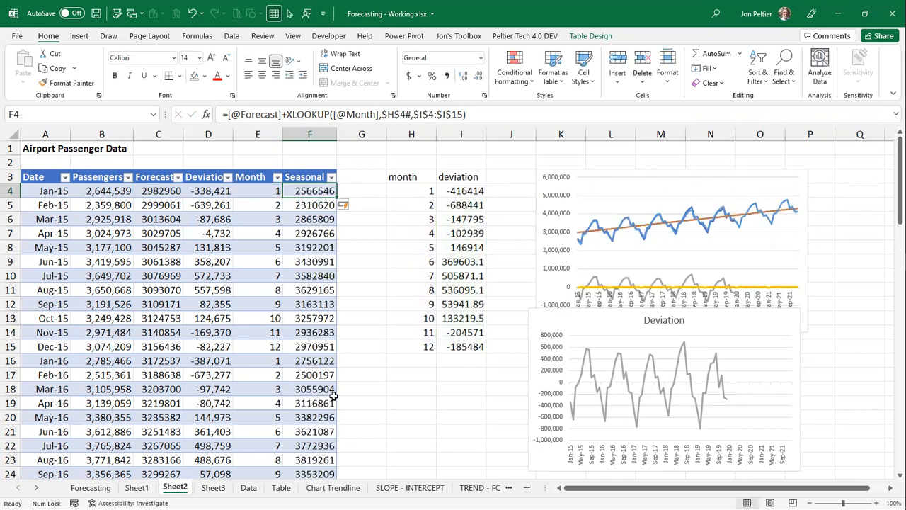
- Delete the Month and Deviation series from the passenger chart, and move the Deviation chart down clear of it
mouse_move(725, 377)
left_click(734, 292)
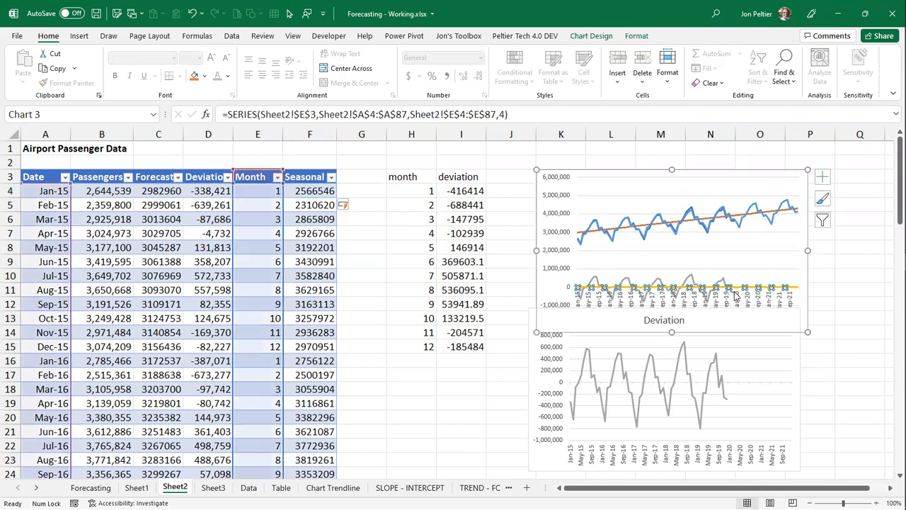
key("Delete")
left_click(727, 288)
key("Delete")
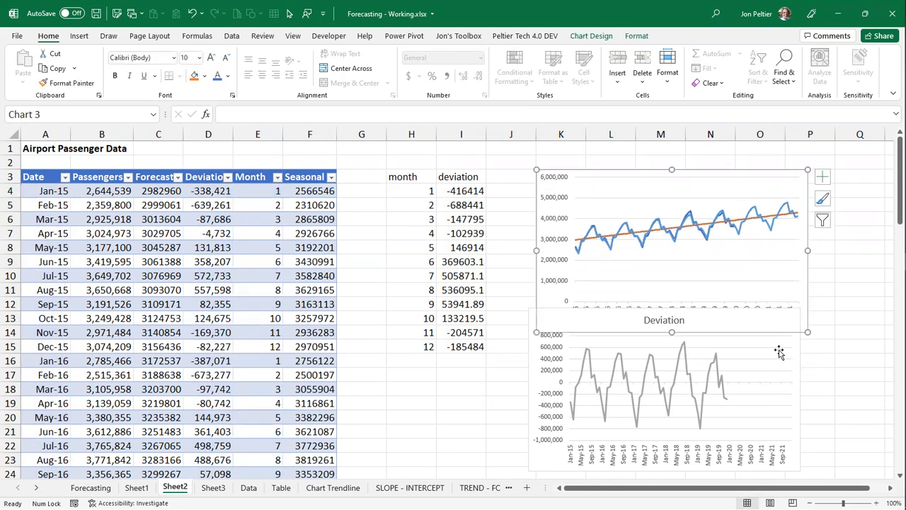
left_click_drag(776, 321, 779, 342)
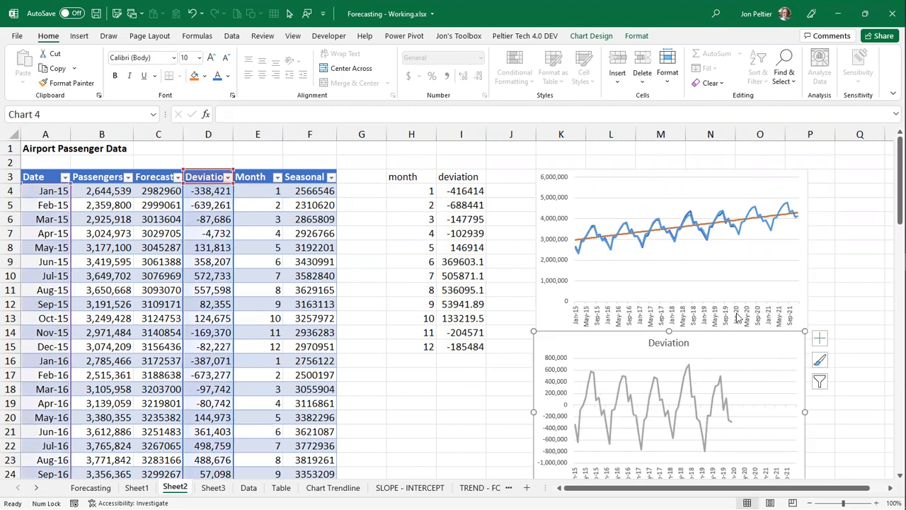
- Delete the linear Forecast series from the passenger chart
left_click(737, 224)
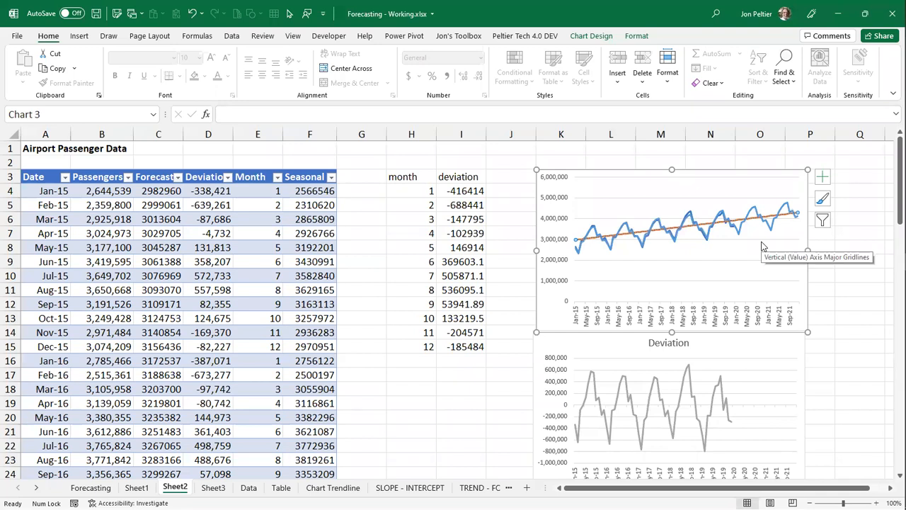
left_click(704, 230)
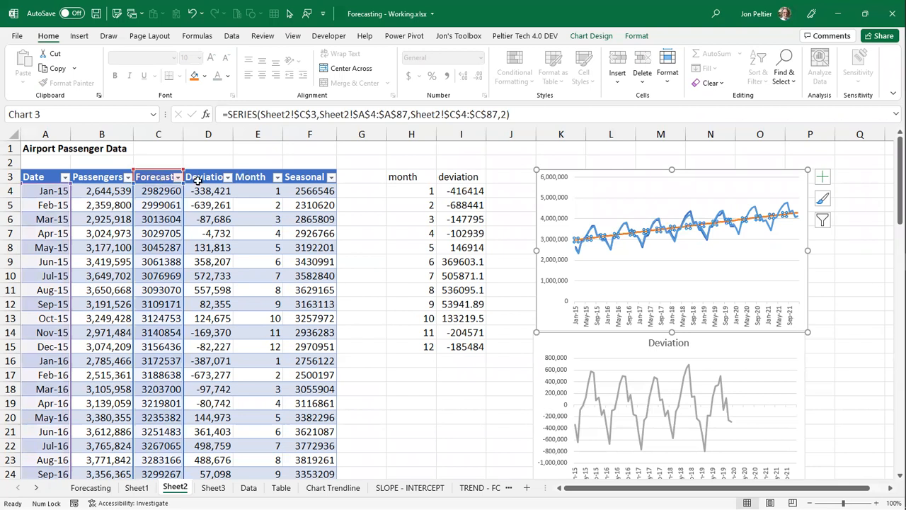
key("Delete")
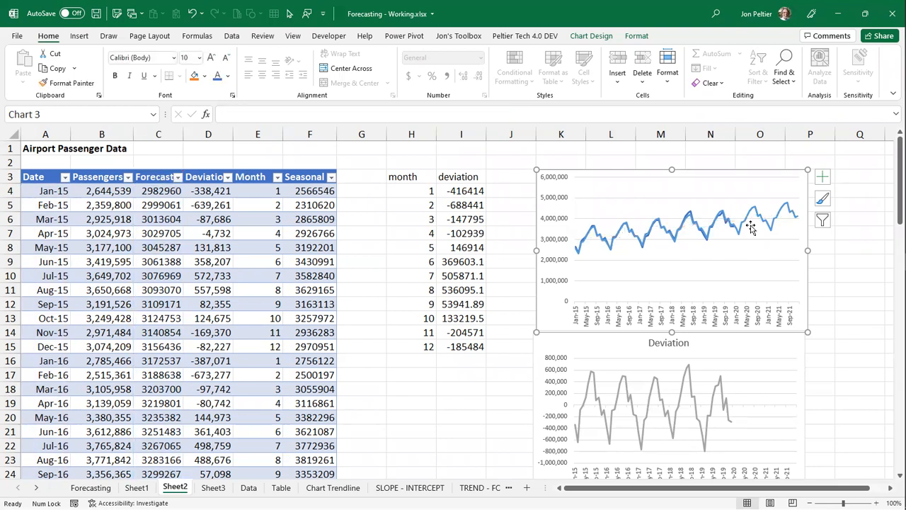
- Change the line color of the Seasonal series in the passenger chart to the theme's orange, and deselect the chart
left_click(228, 76)
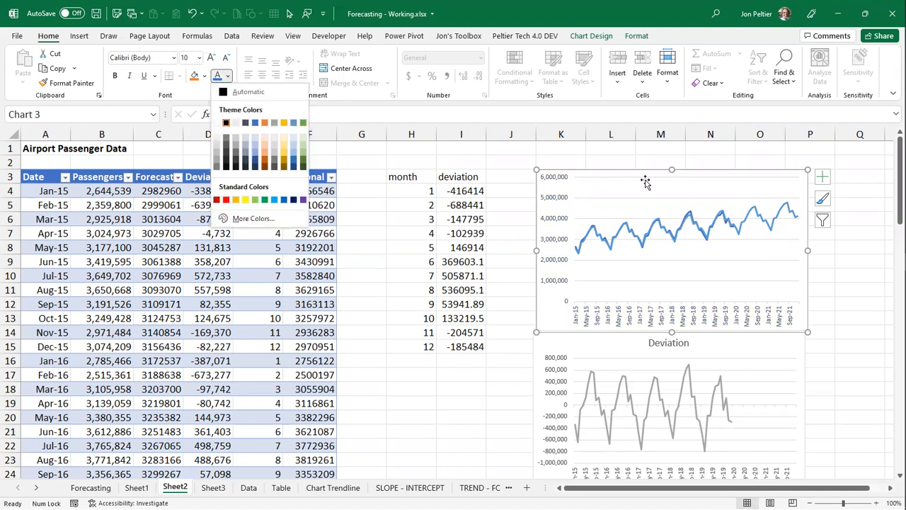
left_click(747, 220)
left_click(747, 219)
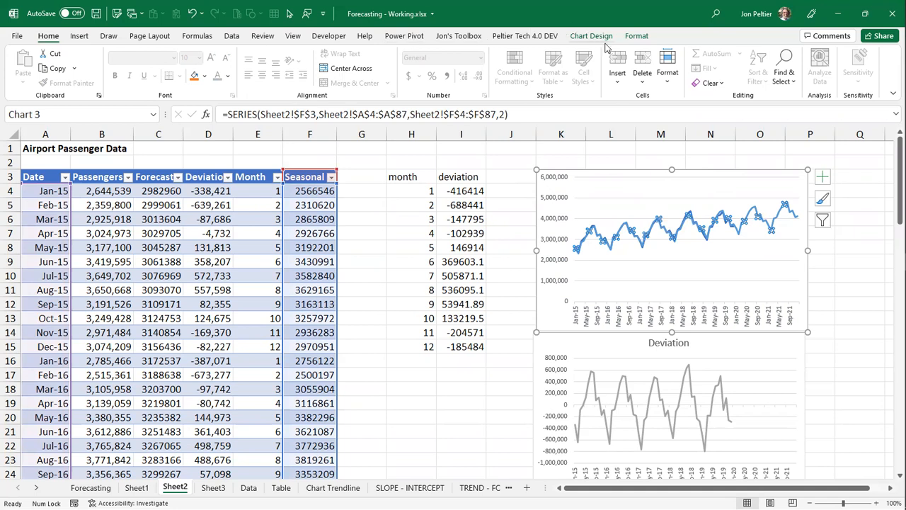
left_click(637, 36)
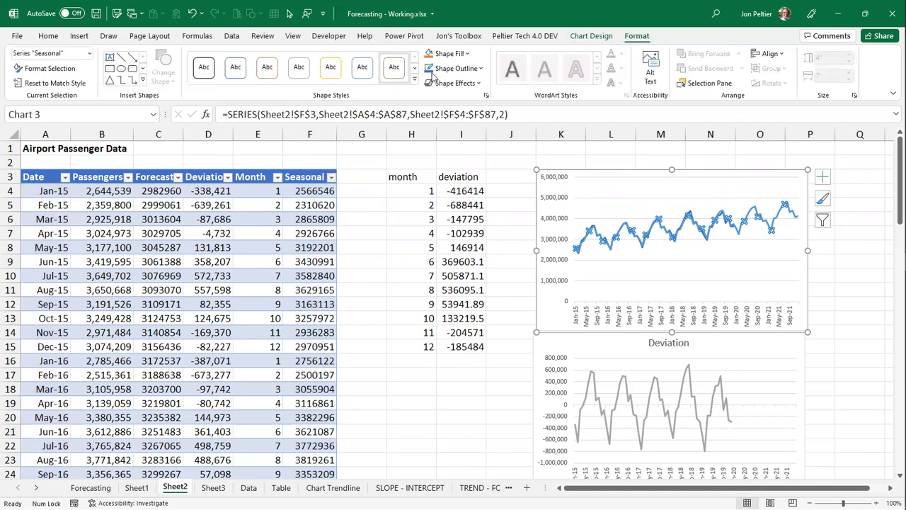
left_click(482, 69)
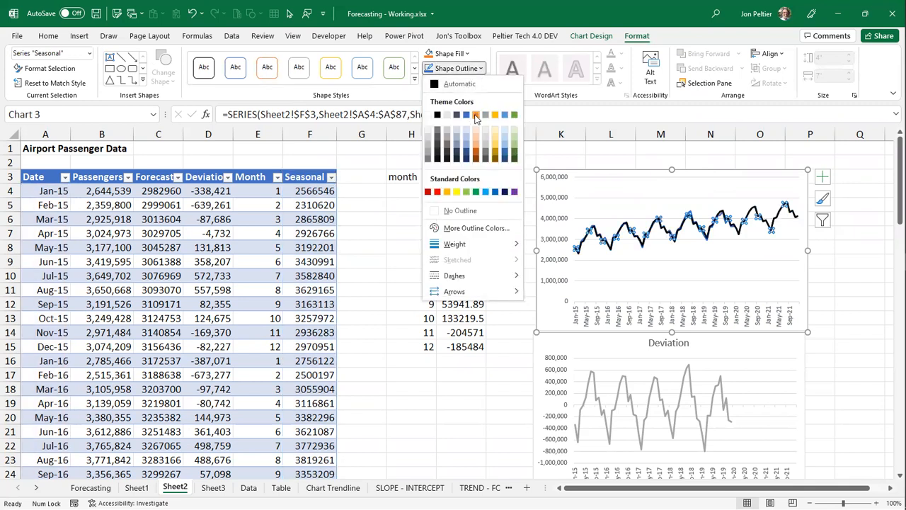
left_click(405, 241)
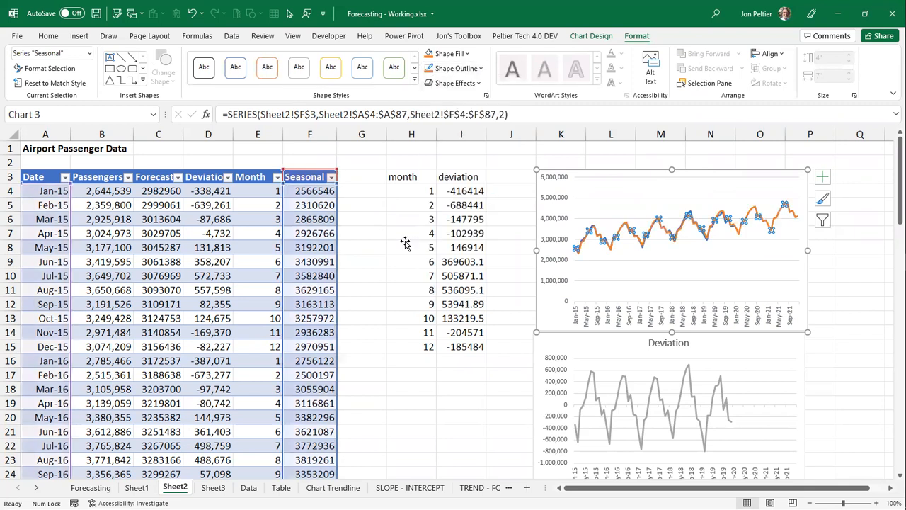
left_click(405, 243)
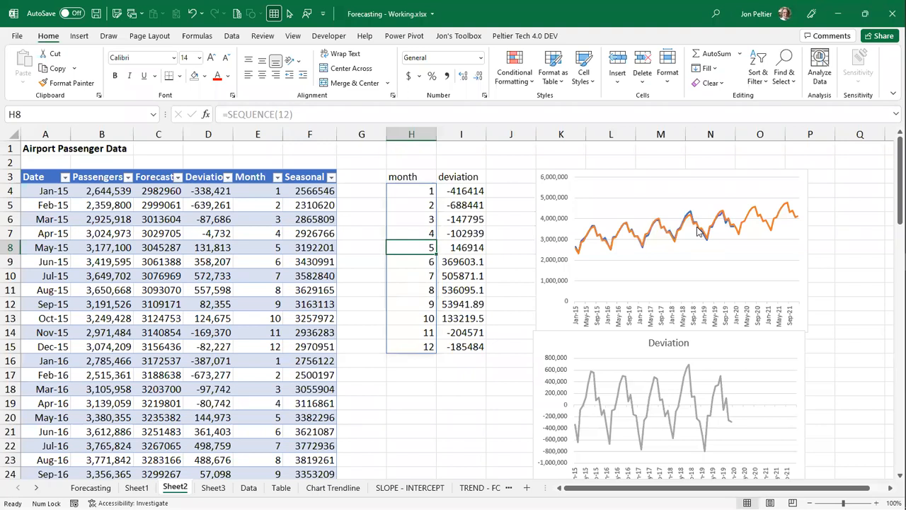
- Clear the Seasonal column values for the historical months Jan-15 through Dec-19 in the passenger table
left_click(698, 232)
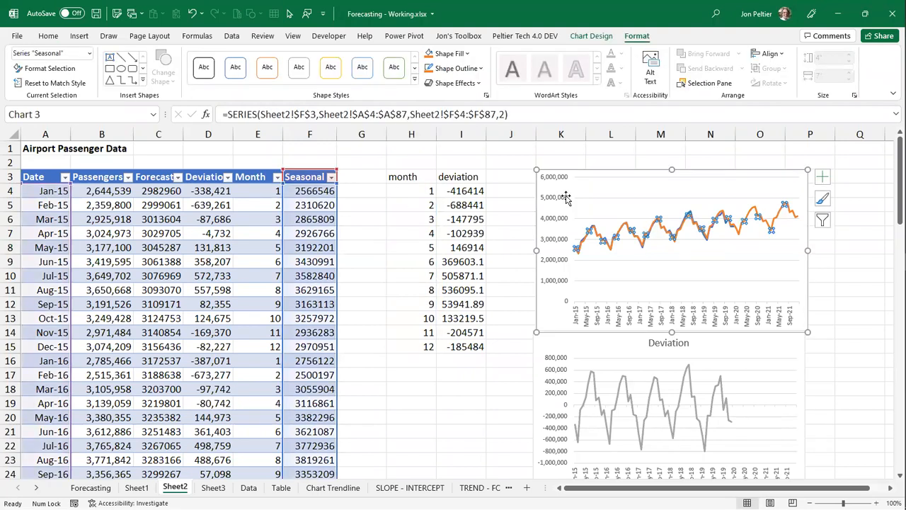
left_click(312, 190)
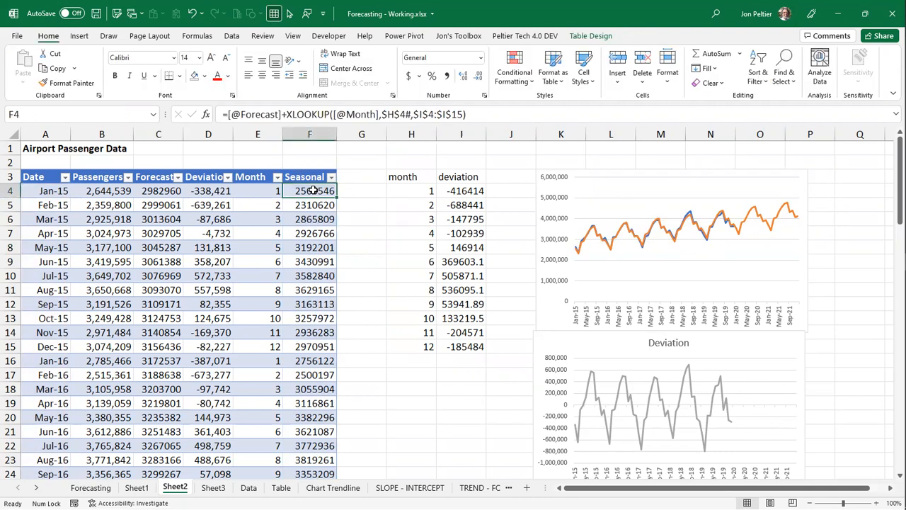
scroll(312, 190, "down", 17)
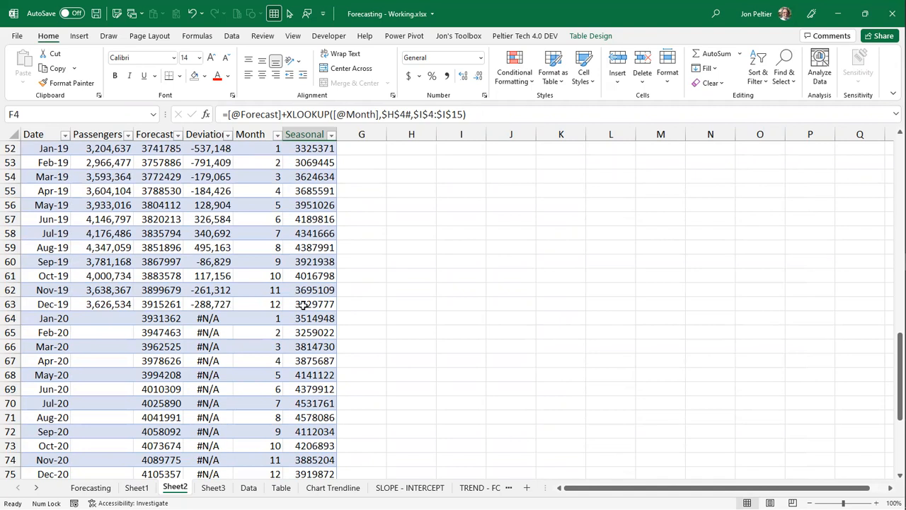
left_click(303, 305, "shift")
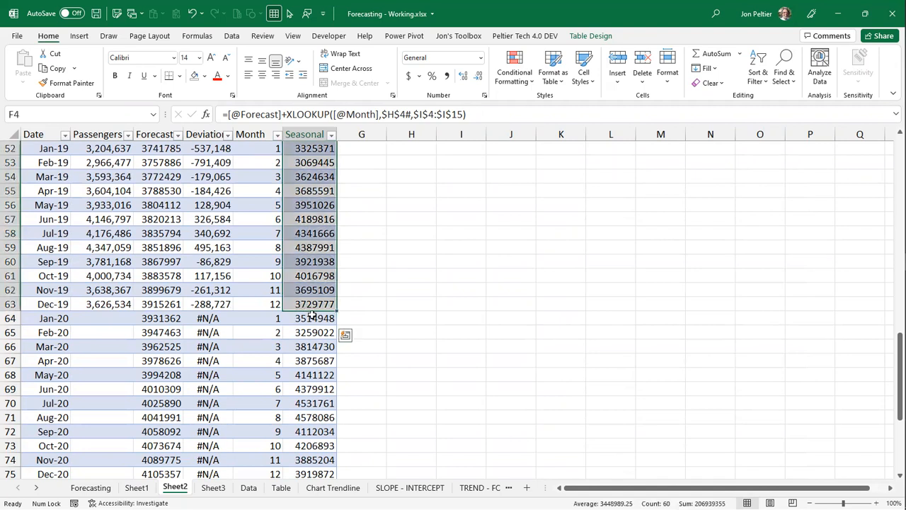
key("Delete")
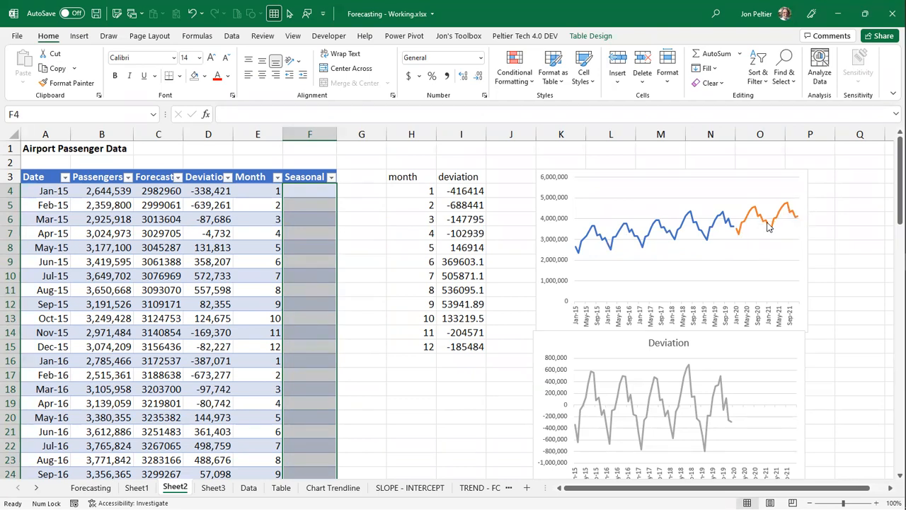
mouse_move(742, 225)
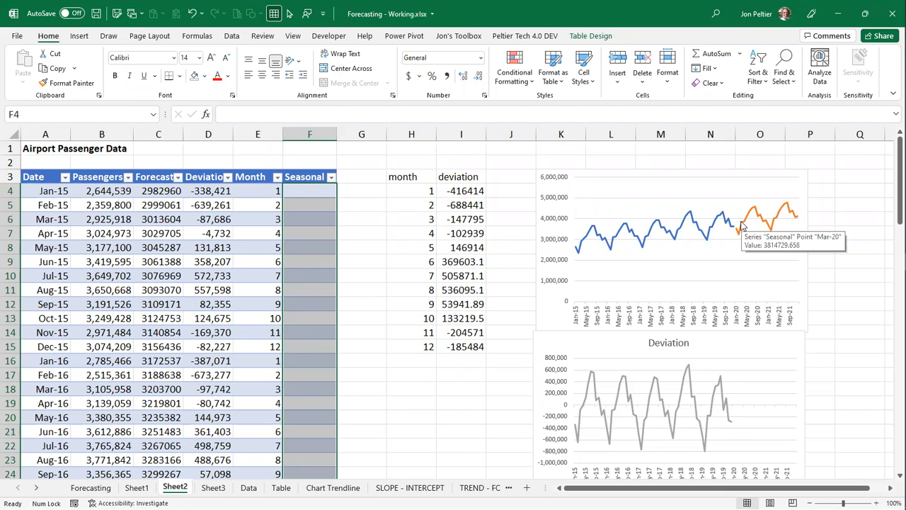
scroll(326, 289, "down", 6)
scroll(328, 286, "down", 12)
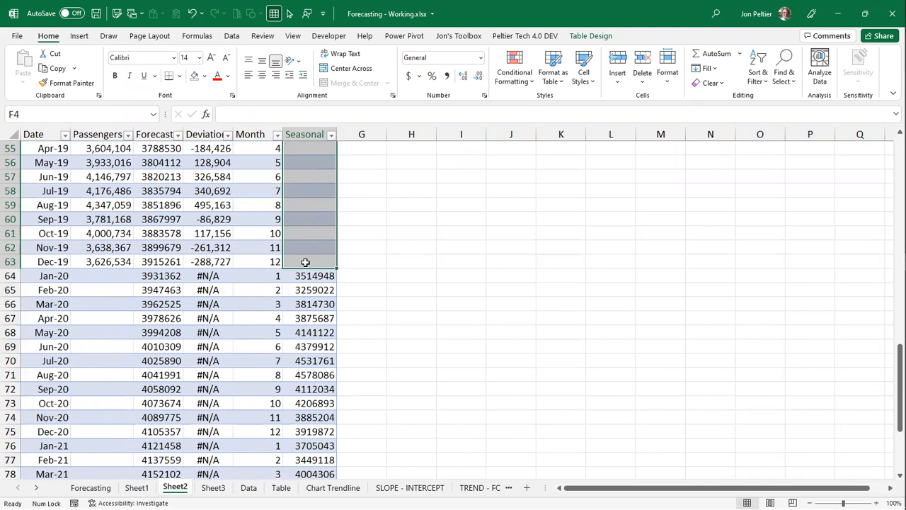
left_click(305, 263)
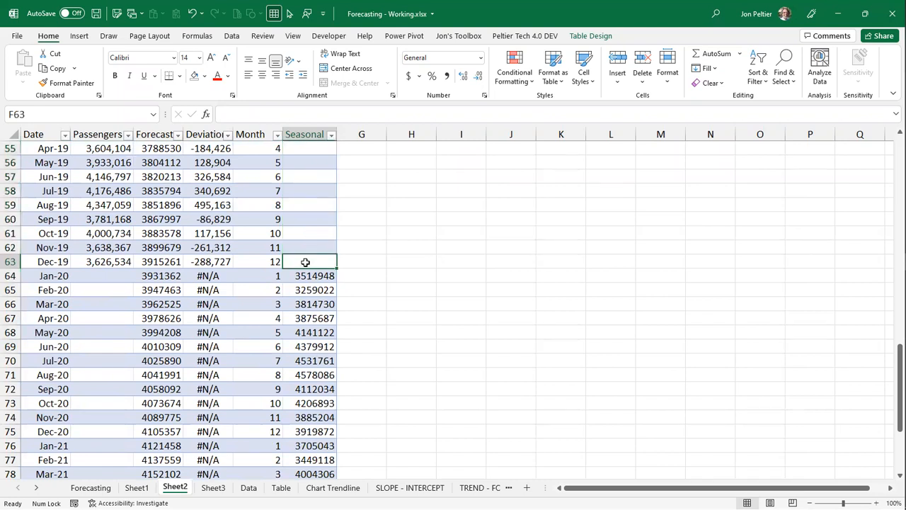
type("=")
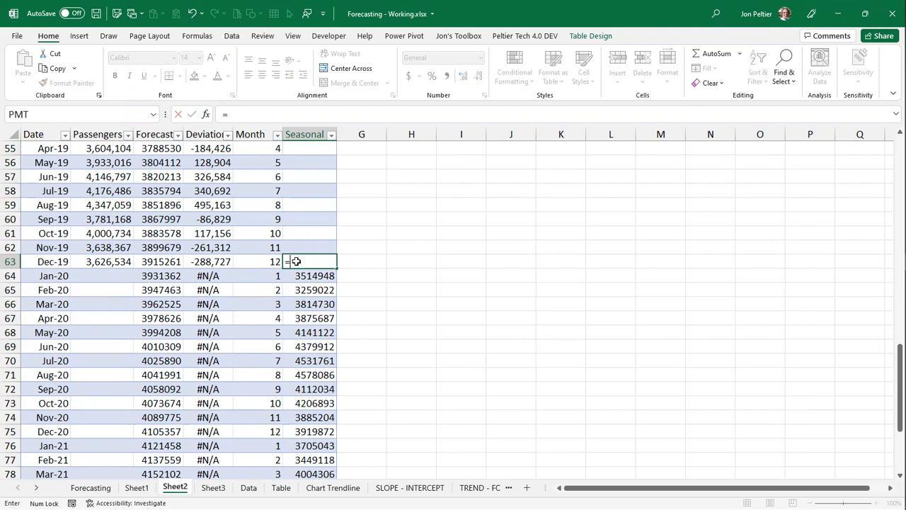
left_click(107, 262)
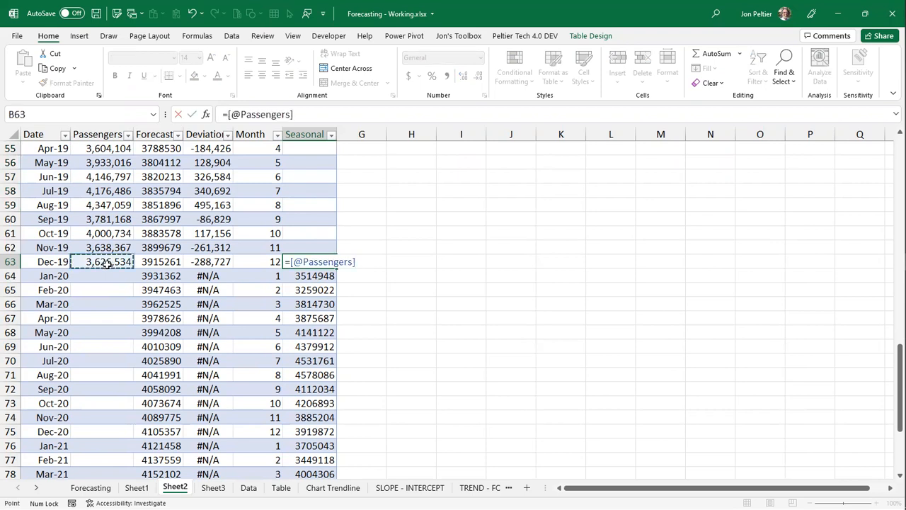
key("ctrl+Return")
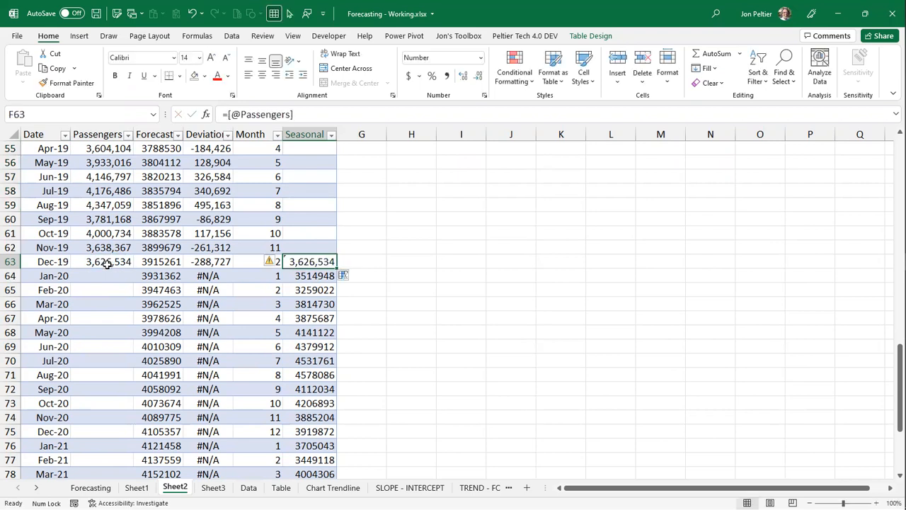
- Change the line color of the Seasonal series in the passenger chart to the theme's blue
key("ctrl+Home")
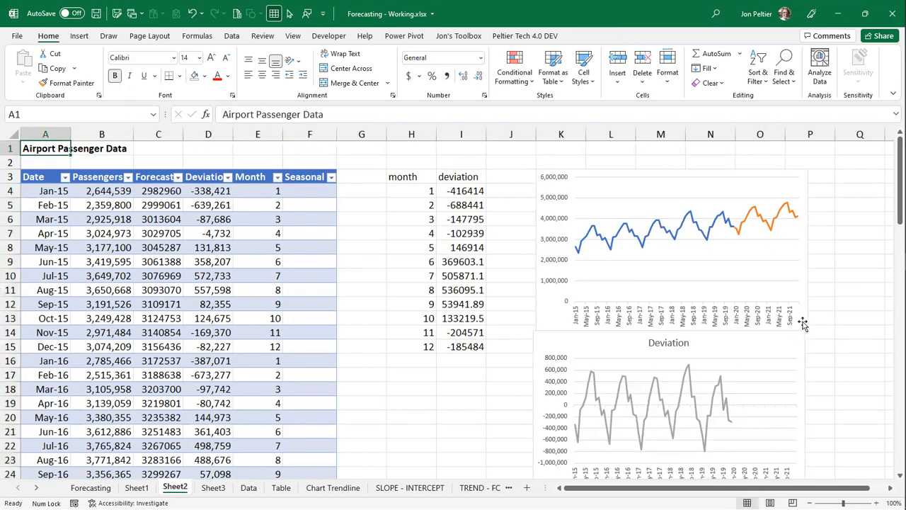
left_click(745, 220)
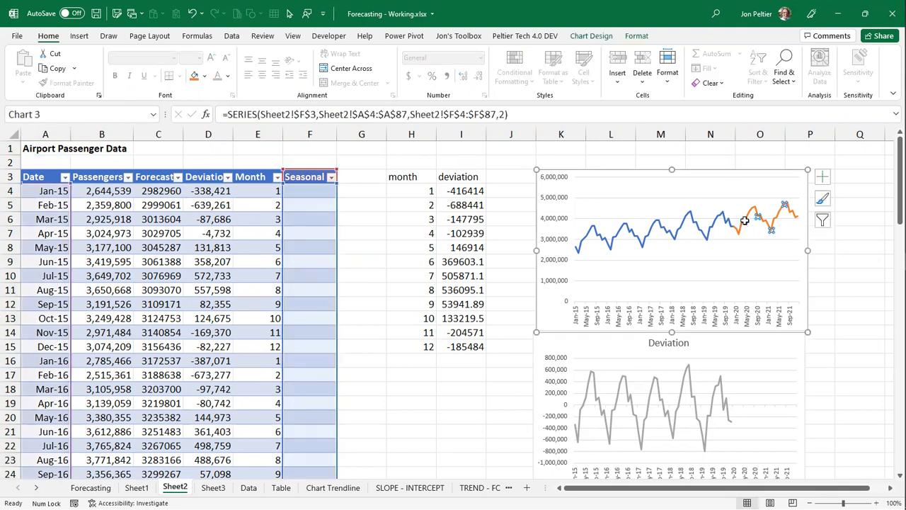
double_click(745, 221)
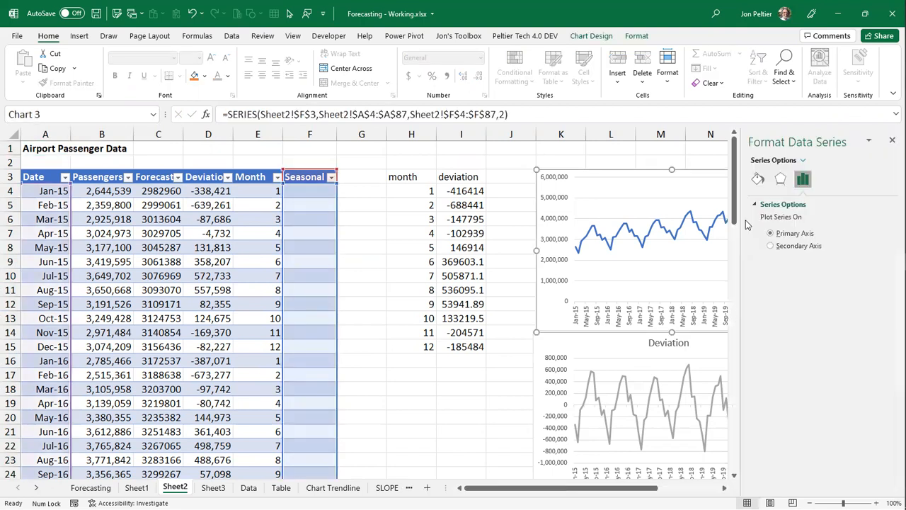
left_click(724, 487)
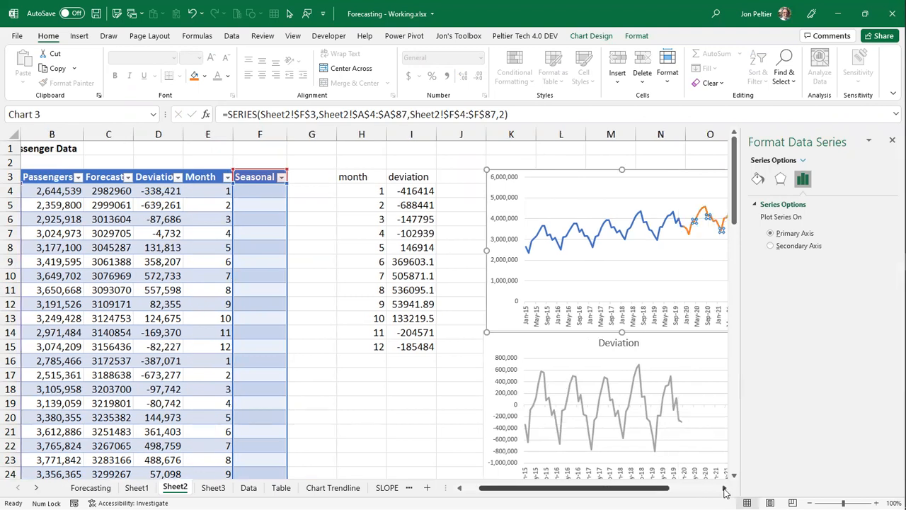
left_click(725, 488)
left_click(725, 488)
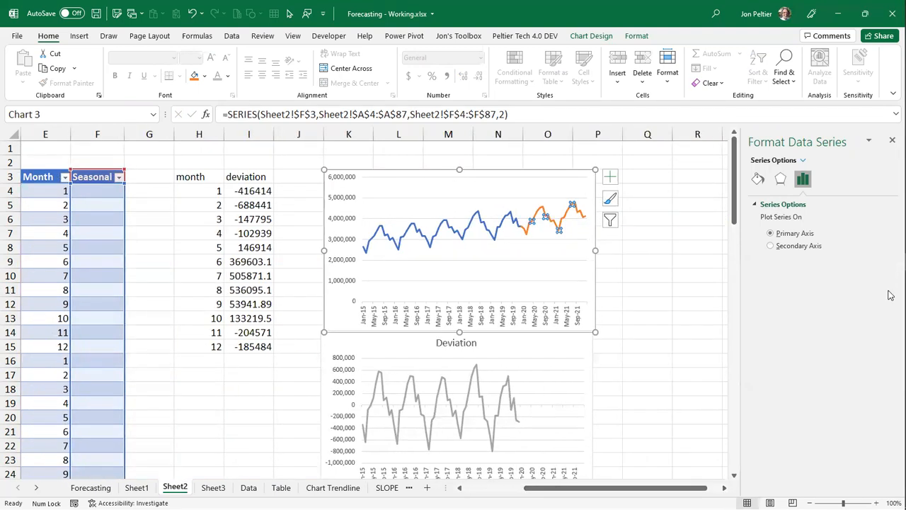
left_click(758, 179)
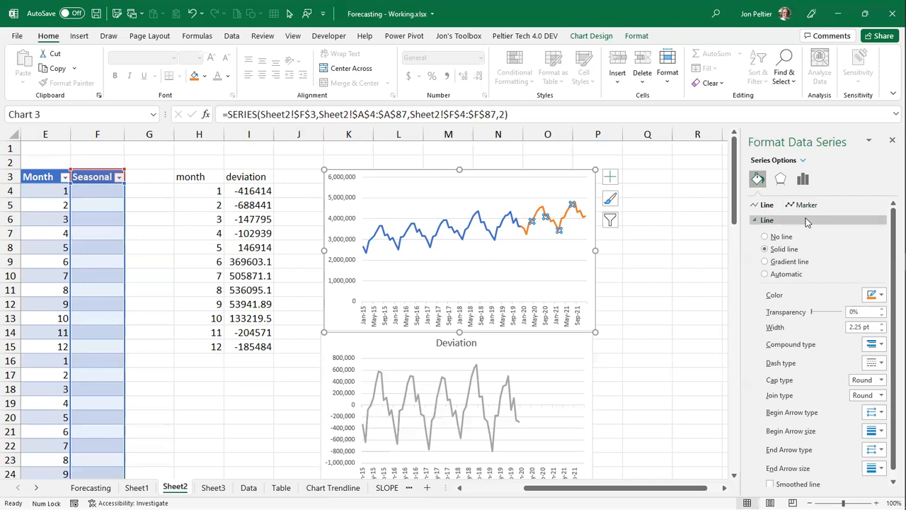
left_click(881, 296)
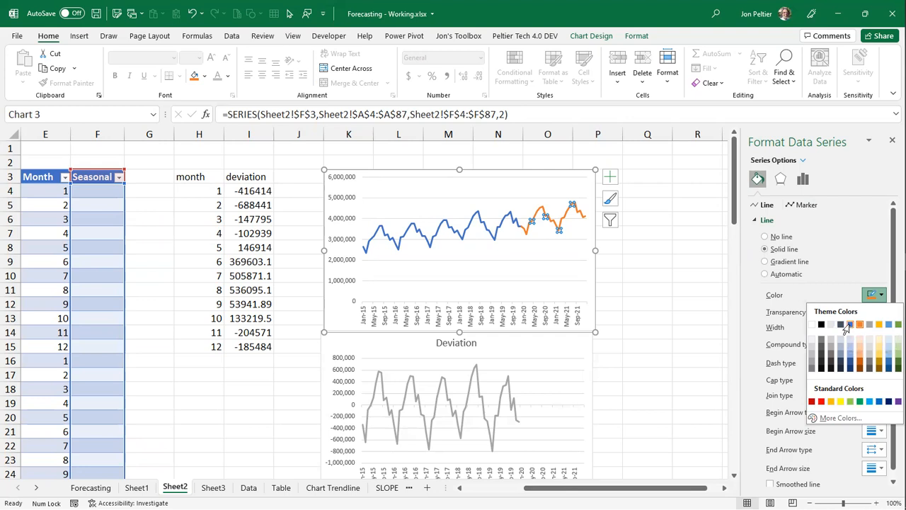
left_click(851, 327)
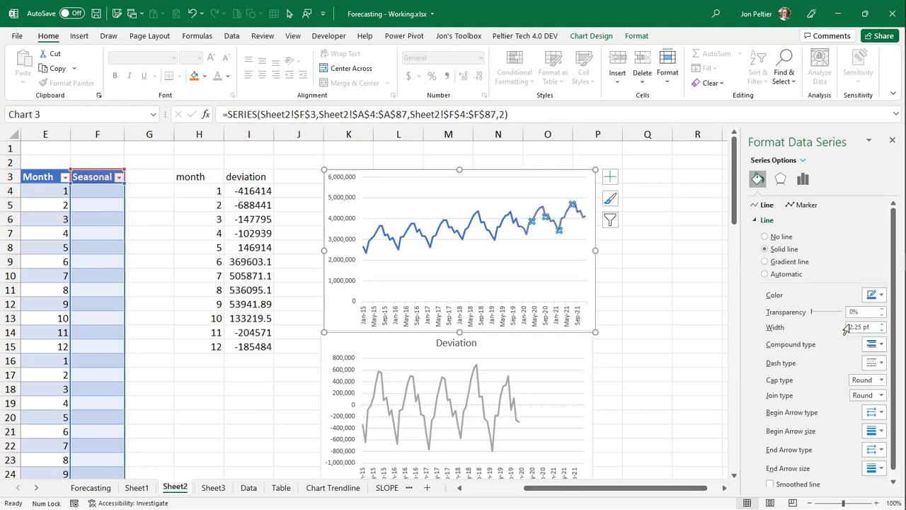
- Apply a dashed line style to the Seasonal series in the passenger chart and deselect the chart
left_click(883, 367)
left_click(871, 393)
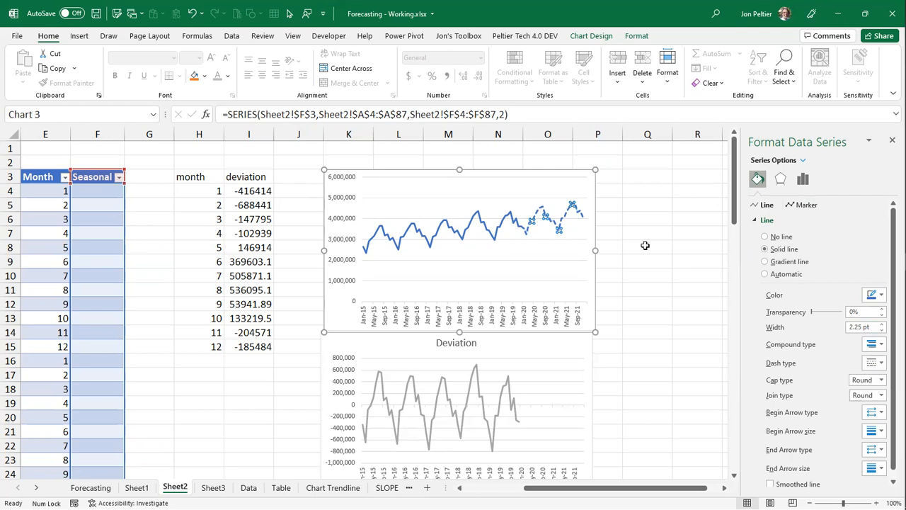
left_click(645, 245)
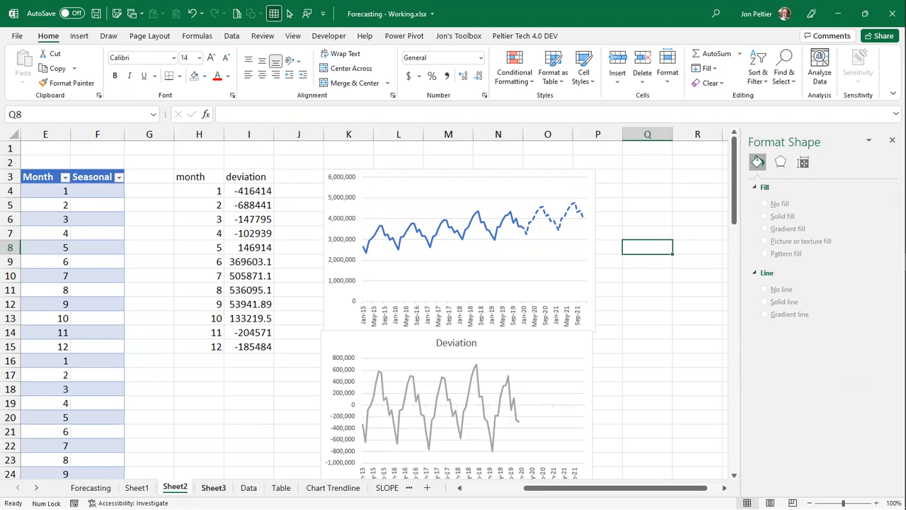
- Start a Forecast Sheet from the Date and Passengers data on Sheet3
left_click(211, 489)
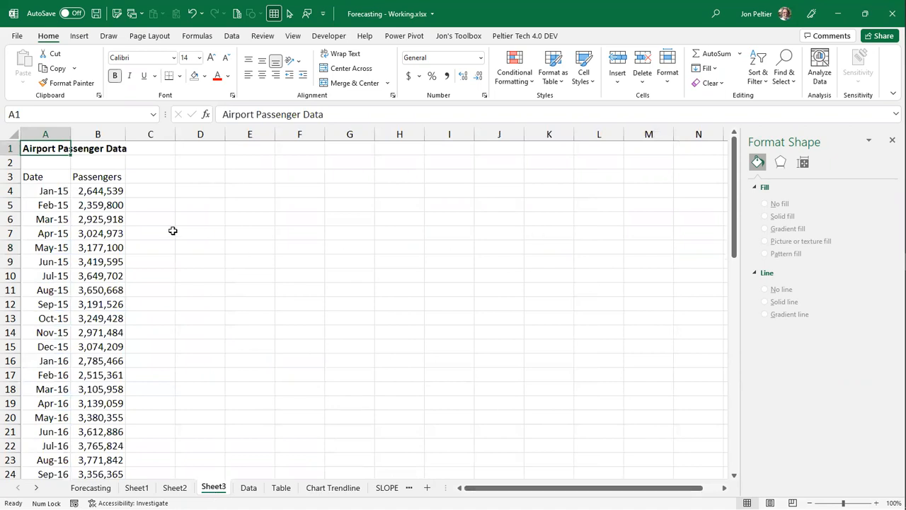
left_click(54, 192)
left_click(91, 187)
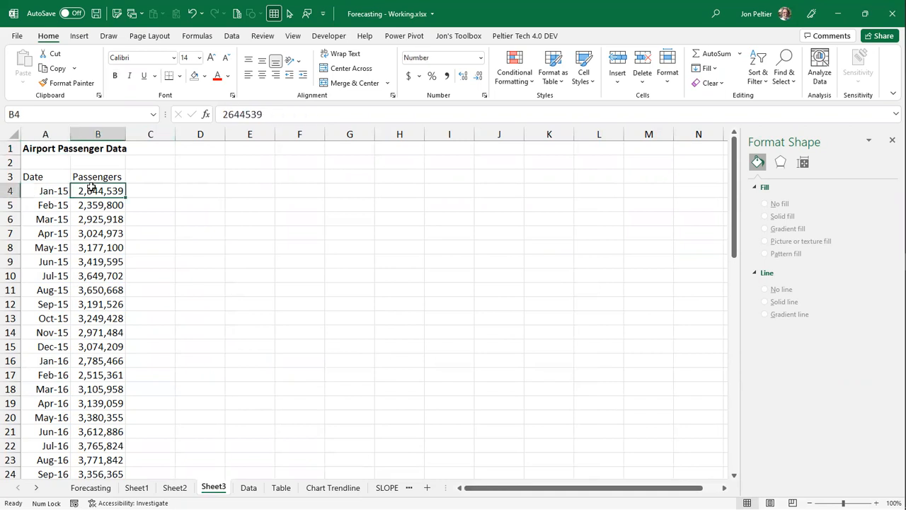
scroll(91, 188, "down", 15)
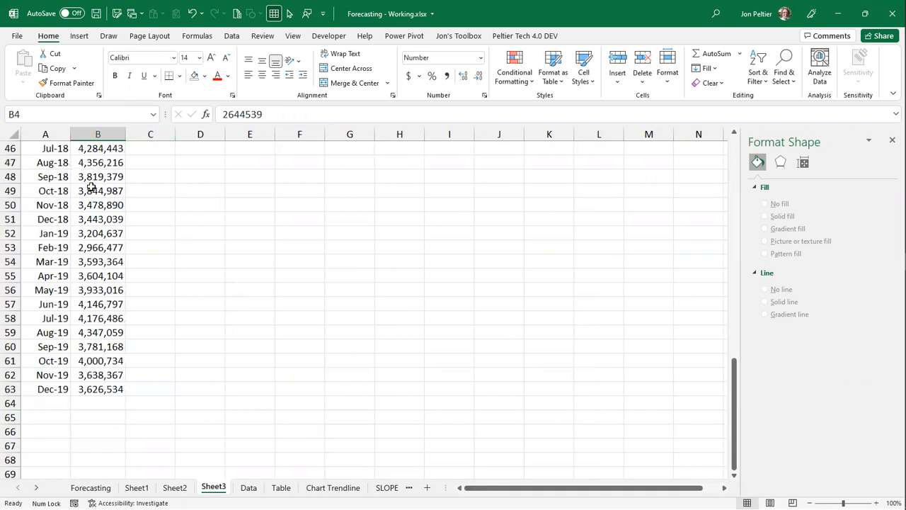
scroll(91, 188, "up", 15)
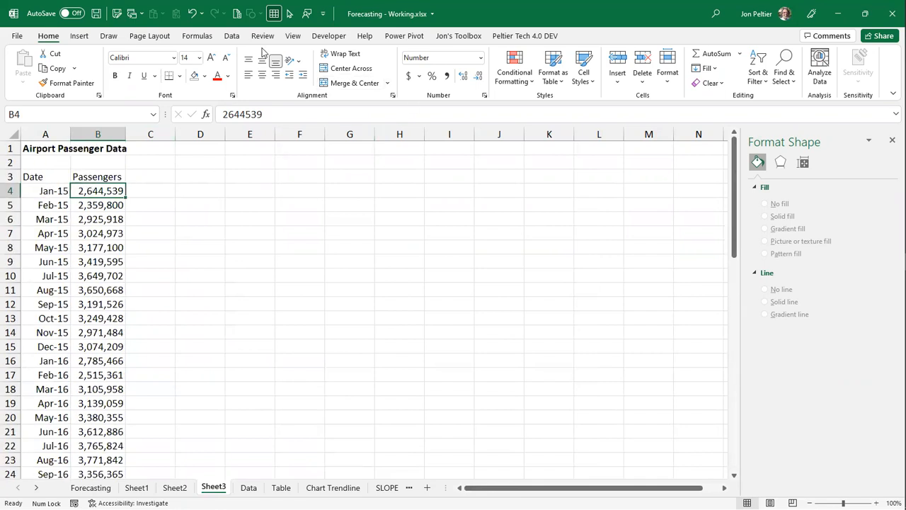
left_click(237, 37)
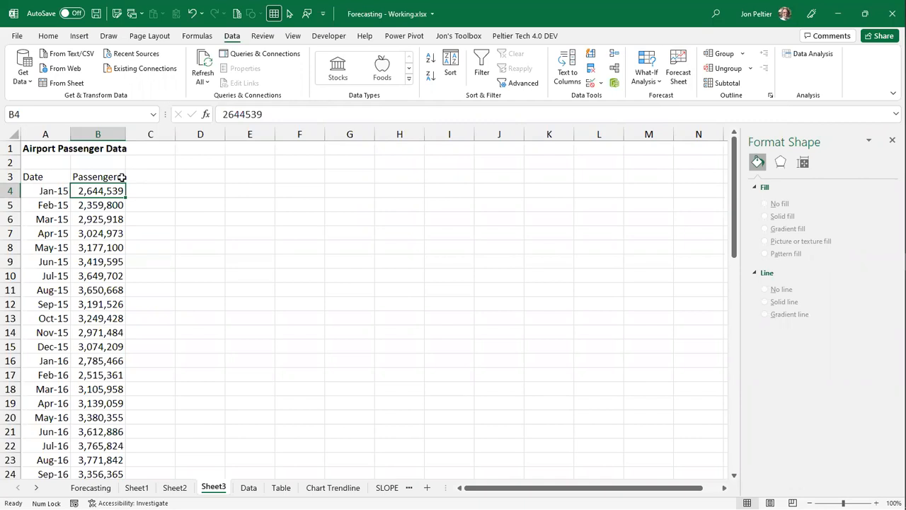
left_click(63, 190)
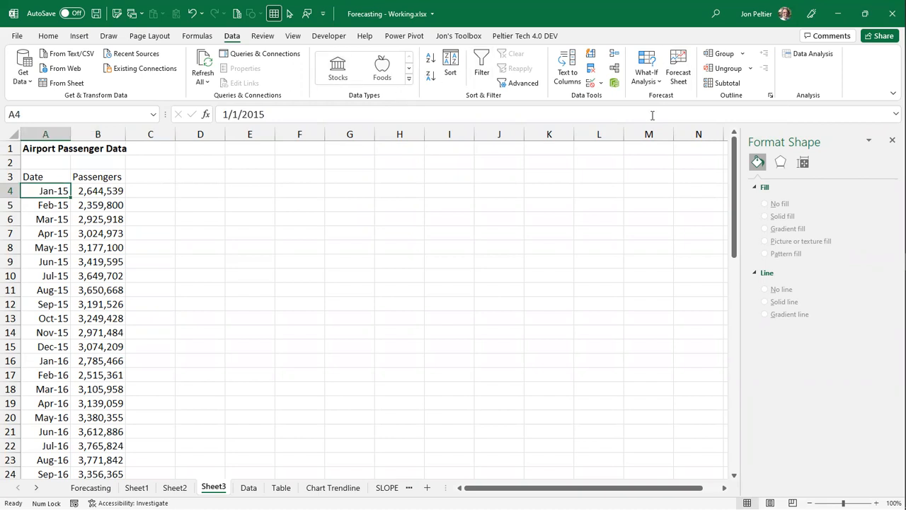
left_click(676, 65)
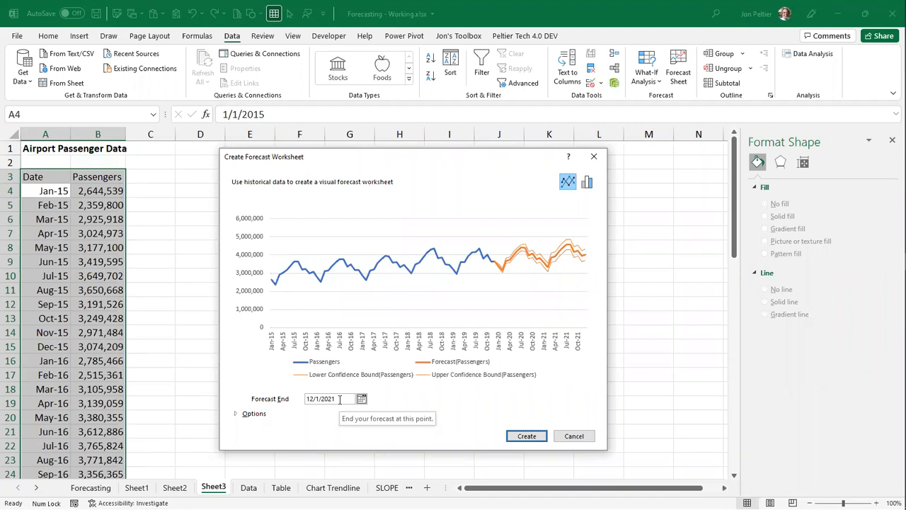
- Review the forecast options, keep Interpolation for missing points and Average for duplicates, and create the forecast worksheet ending 12/1/2021
left_click(254, 414)
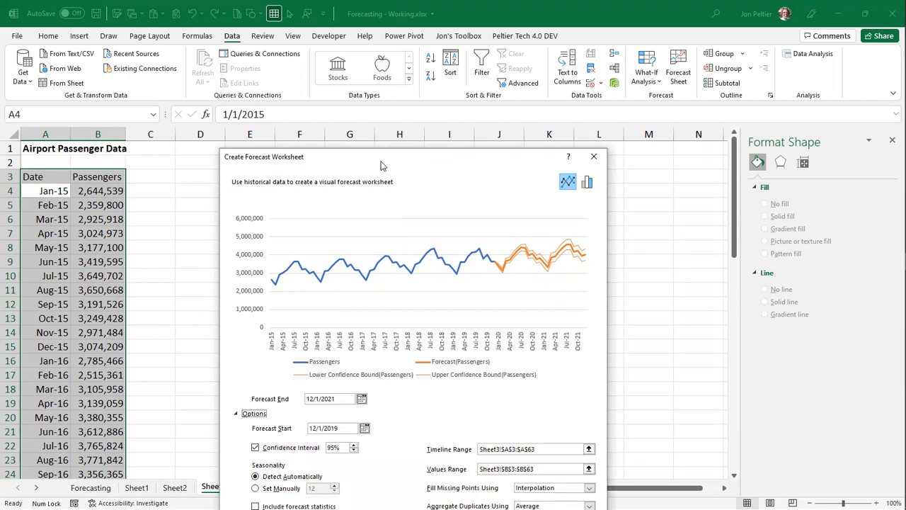
left_click_drag(381, 161, 361, 55)
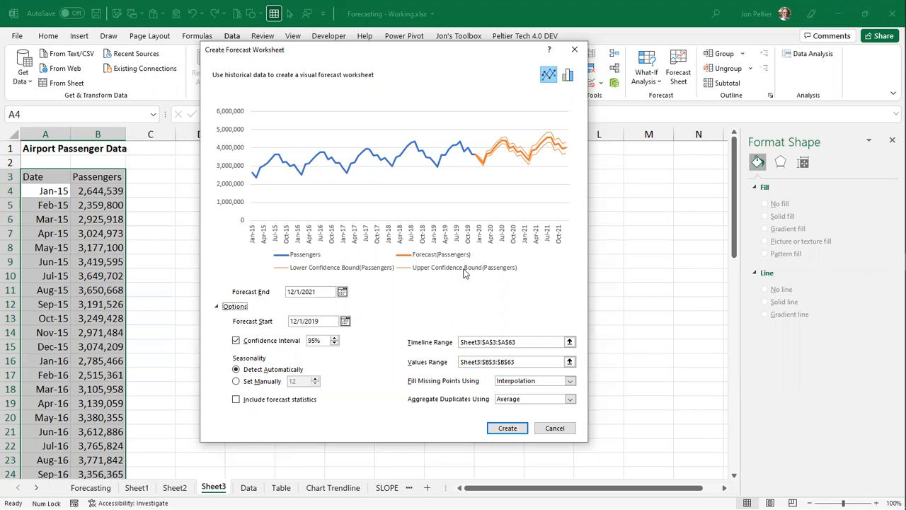
left_click(571, 381)
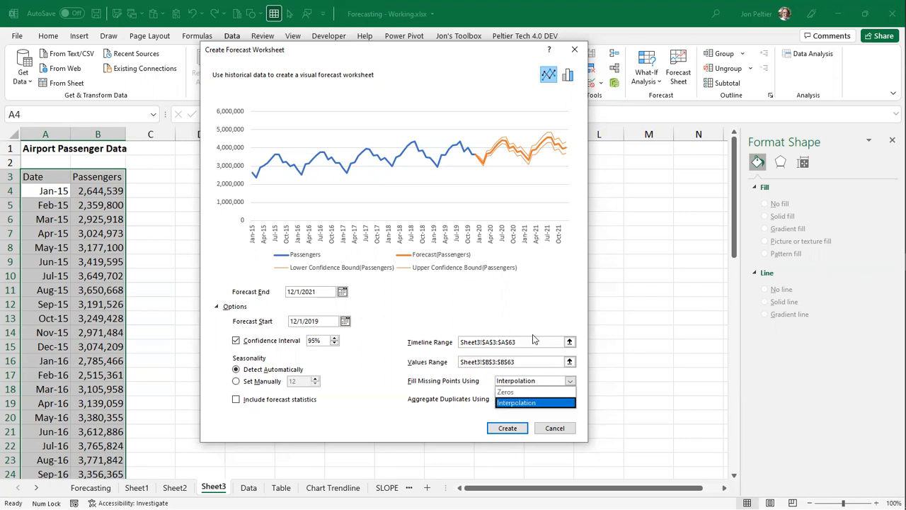
left_click(473, 174)
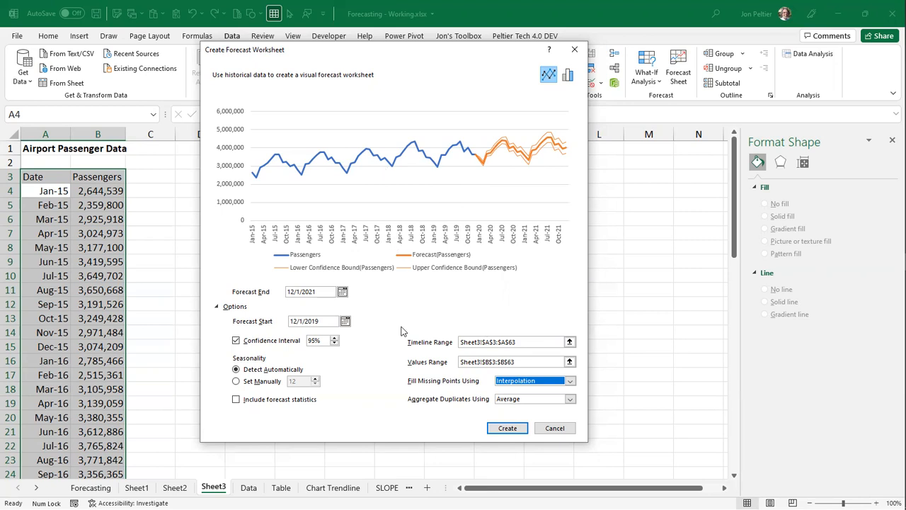
left_click(571, 401)
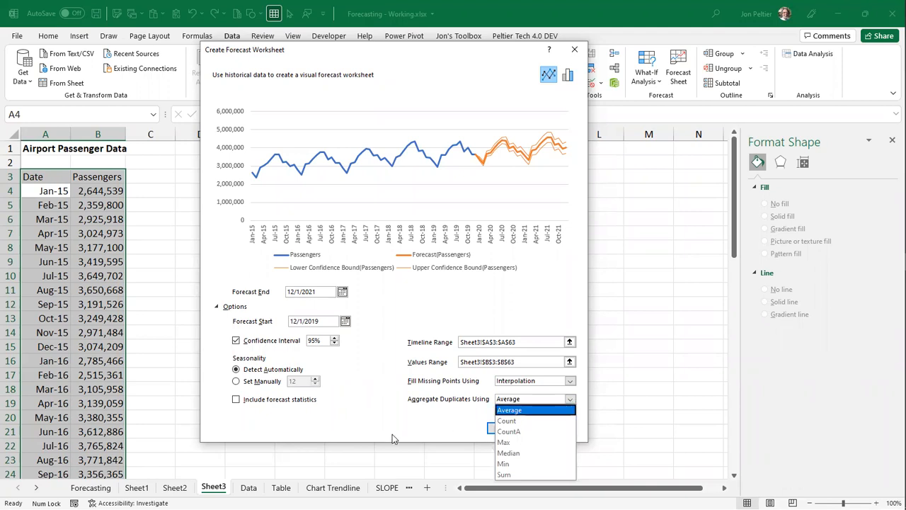
left_click(414, 304)
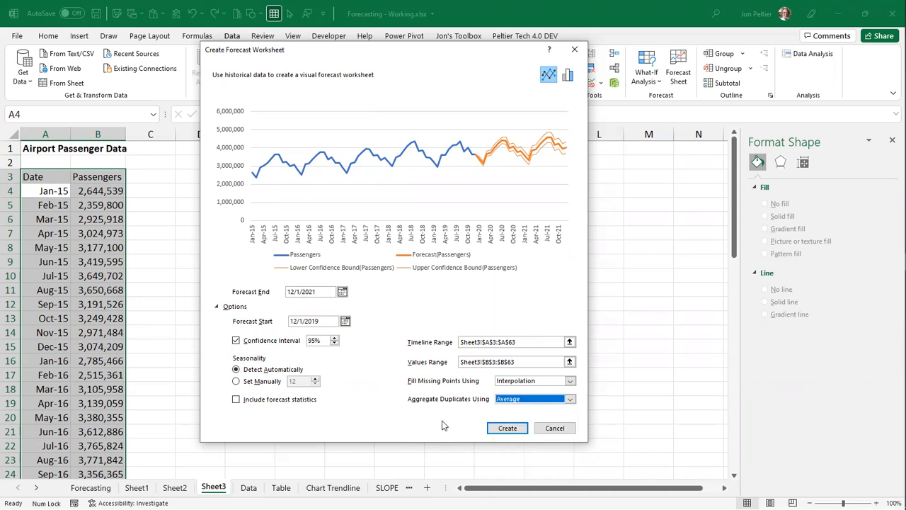
left_click(506, 430)
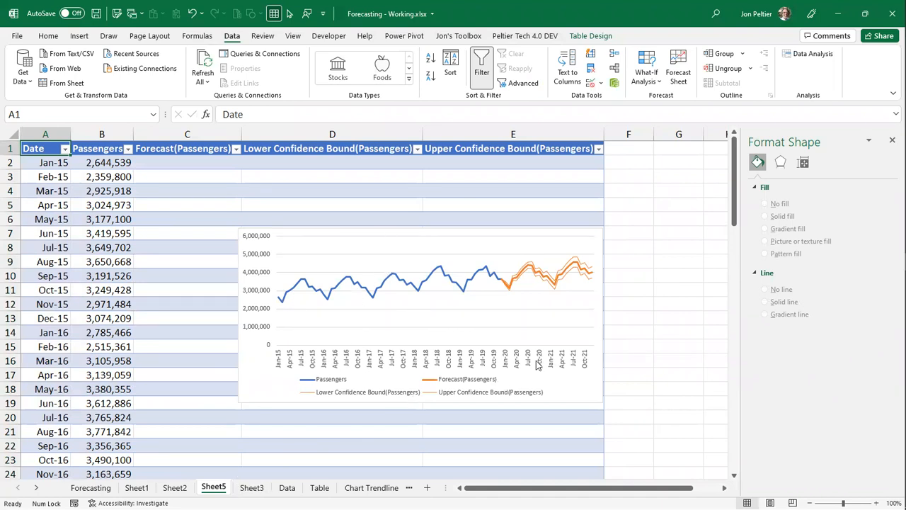
- Examine the Passengers and Upper Confidence Bound series and their source ranges in the forecast chart
left_click(308, 290)
left_click(308, 290)
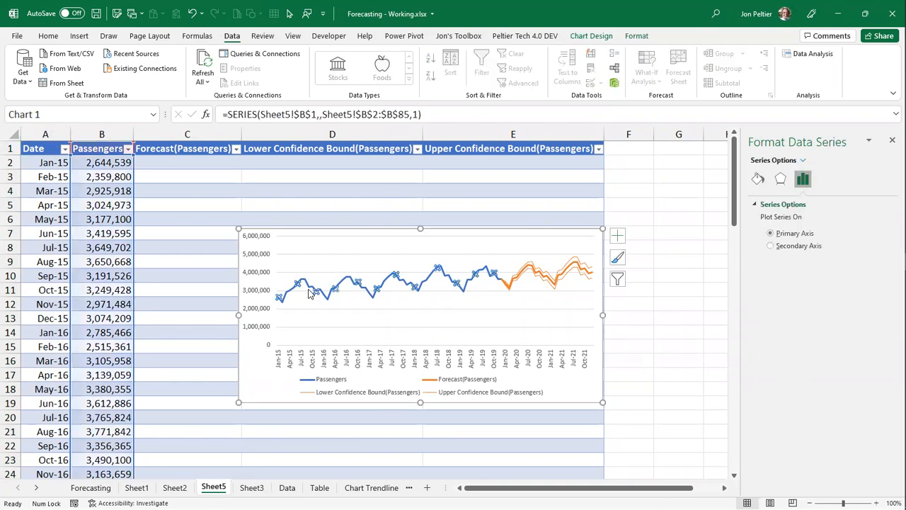
left_click(506, 284)
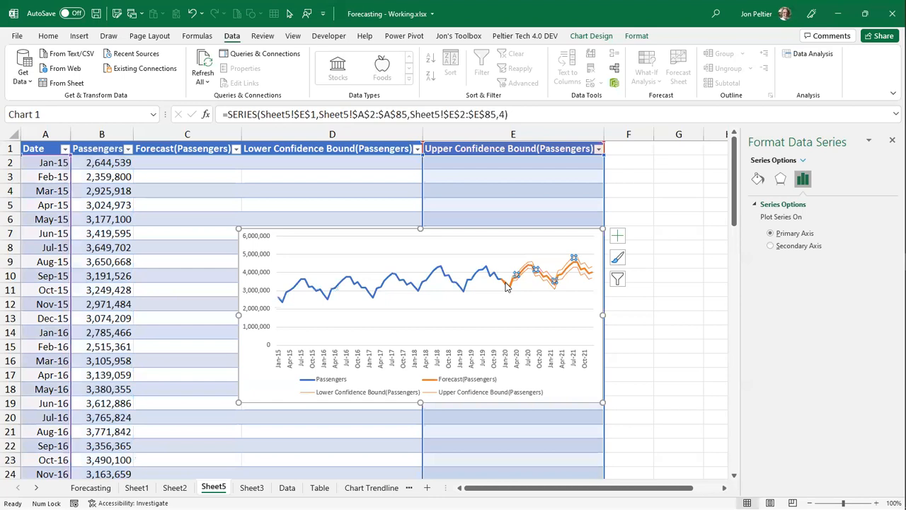
left_click(567, 267)
- Resize the forecast chart to 4" high and 7" wide and move it slightly up over the table
left_click(444, 234)
left_click(637, 36)
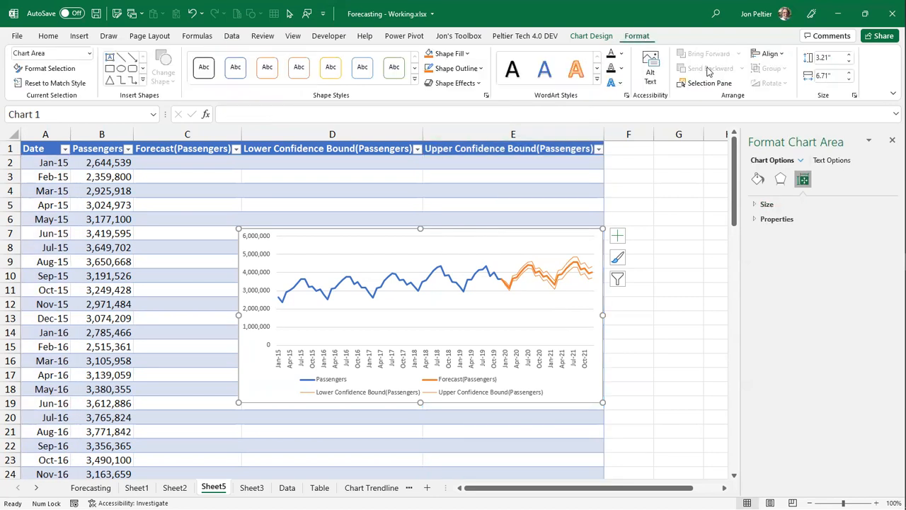
left_click(840, 56)
type("4")
left_click(836, 76)
type("7")
key("Return")
left_click_drag(532, 234, 547, 190)
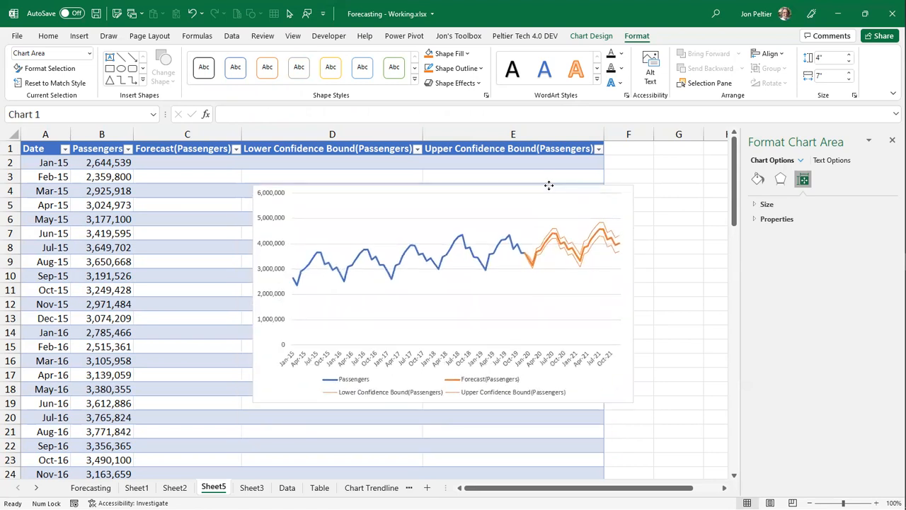
- Inspect the Forecast, Lower Confidence Bound and Upper Confidence Bound series in the chart
left_click(556, 239)
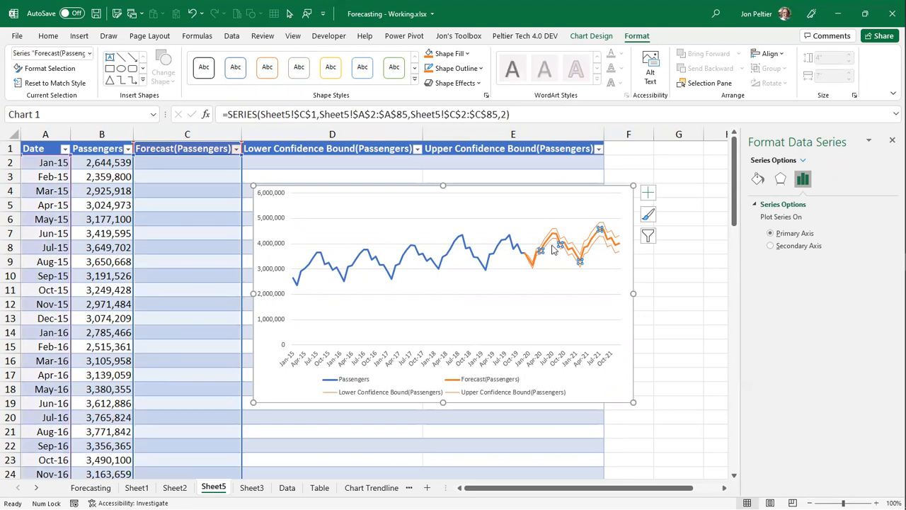
left_click(570, 258)
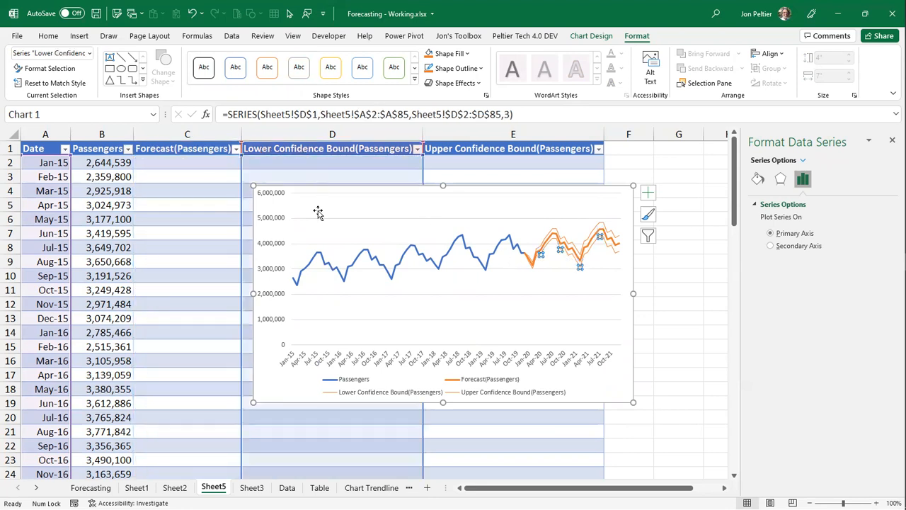
left_click(552, 226)
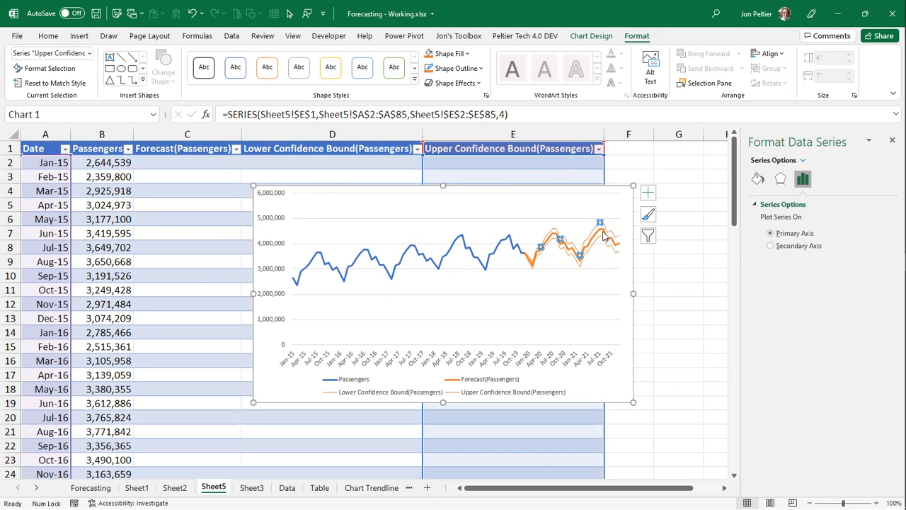
left_click(577, 299)
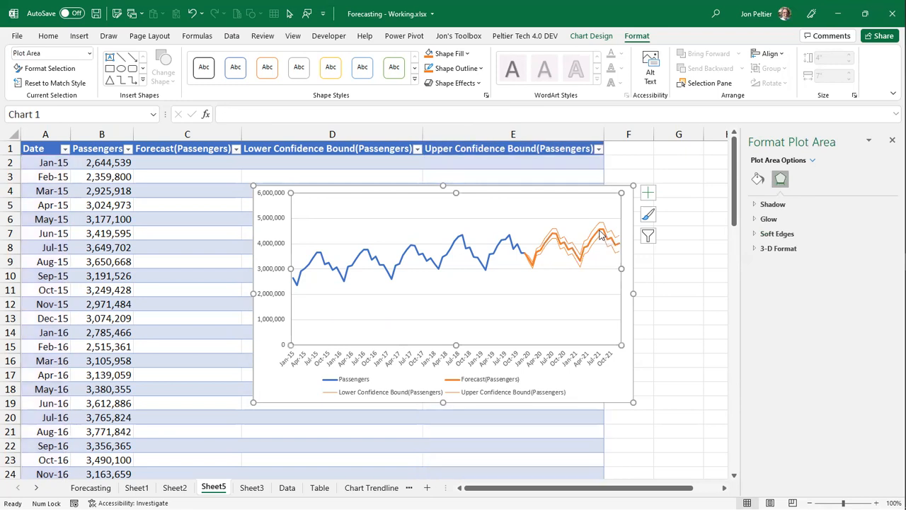
- Format the Forecast(Passengers) line in the chart with the theme's blue color and a dashed style
left_click(600, 228)
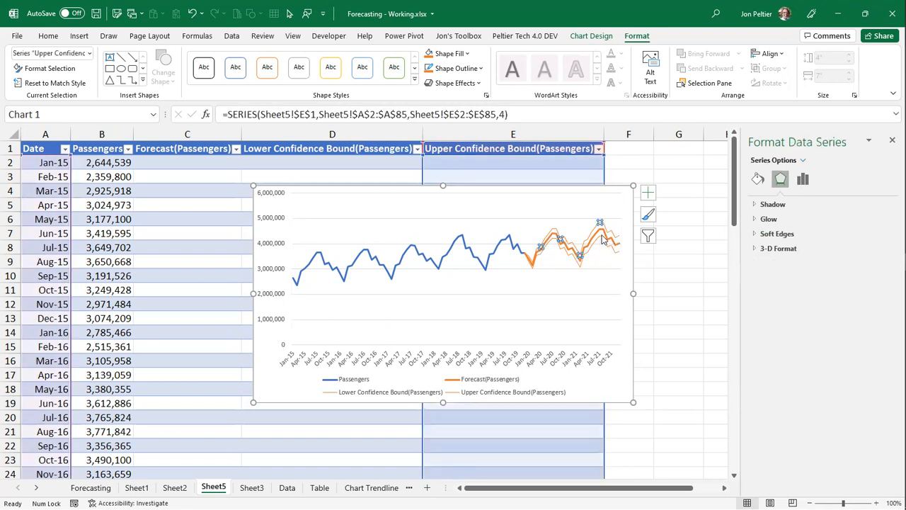
left_click(601, 233)
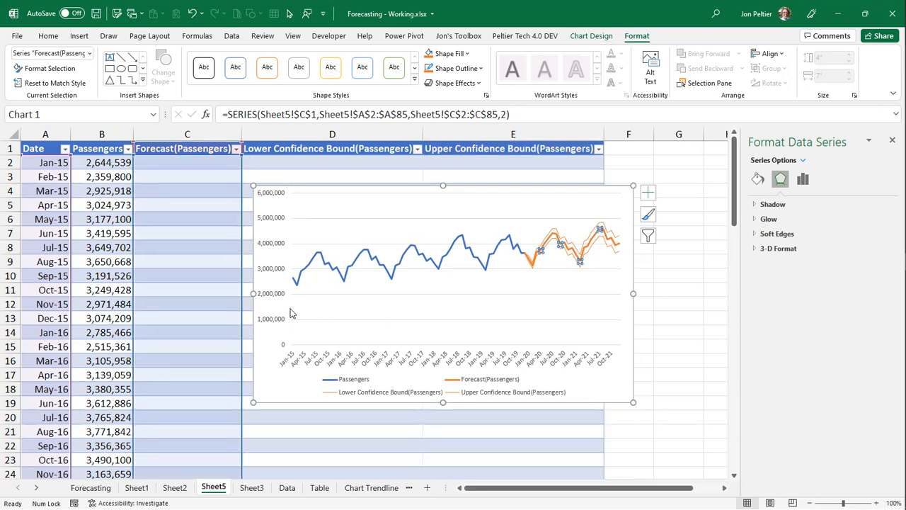
left_click(757, 179)
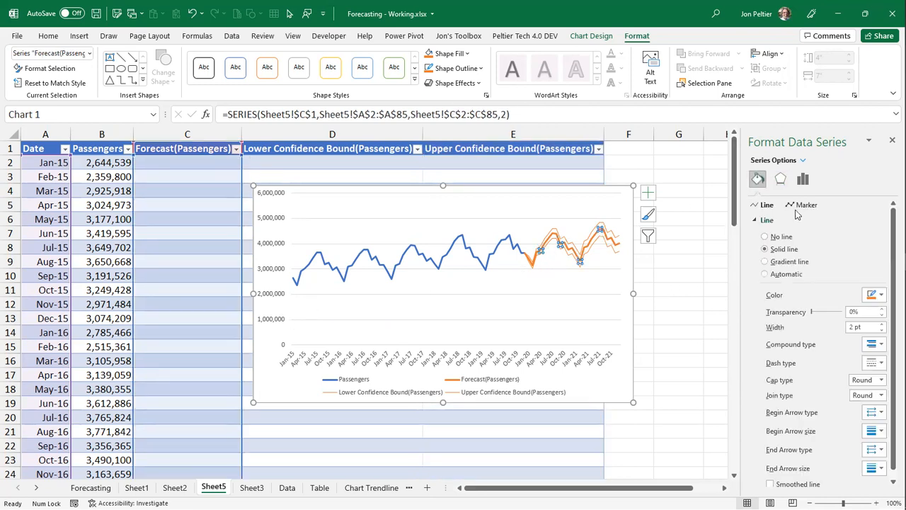
left_click(882, 296)
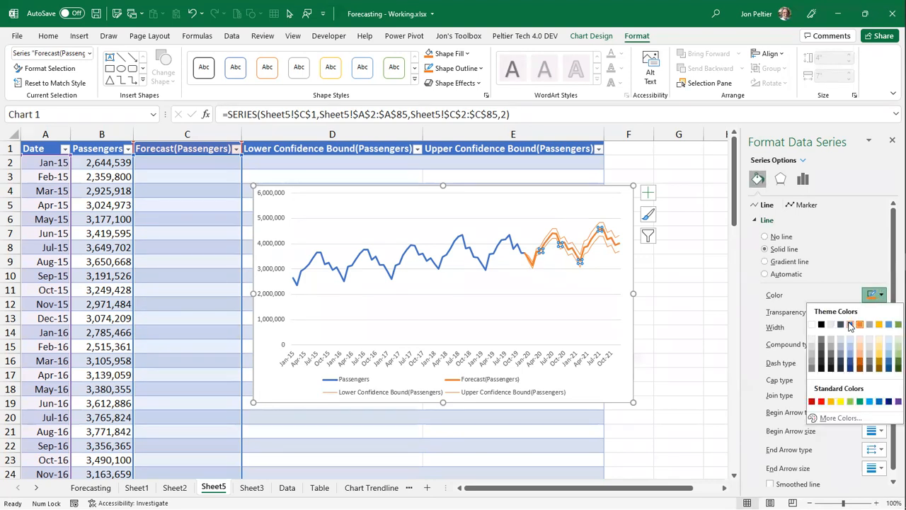
left_click(850, 324)
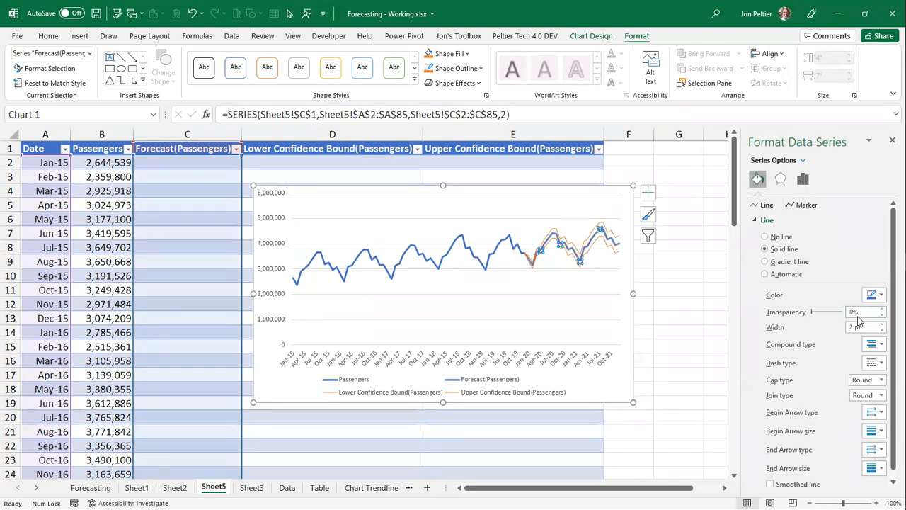
left_click(882, 364)
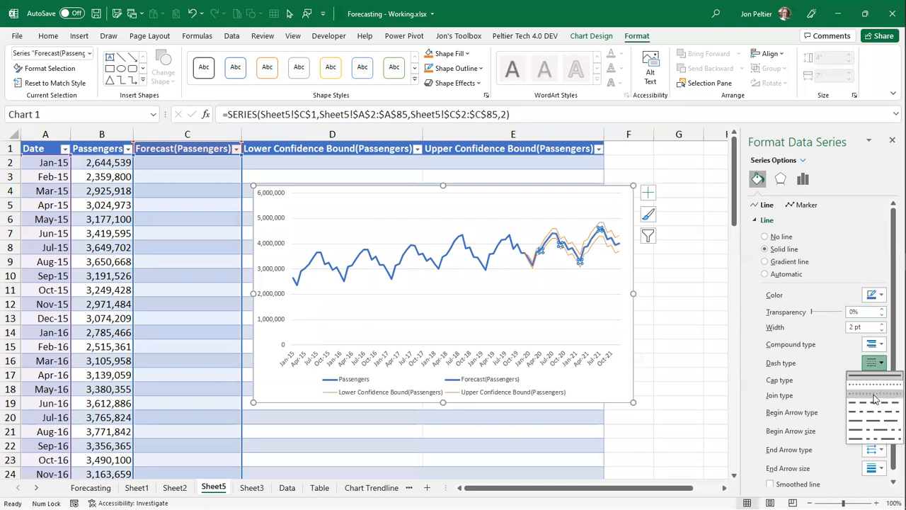
left_click(875, 398)
left_click(629, 274)
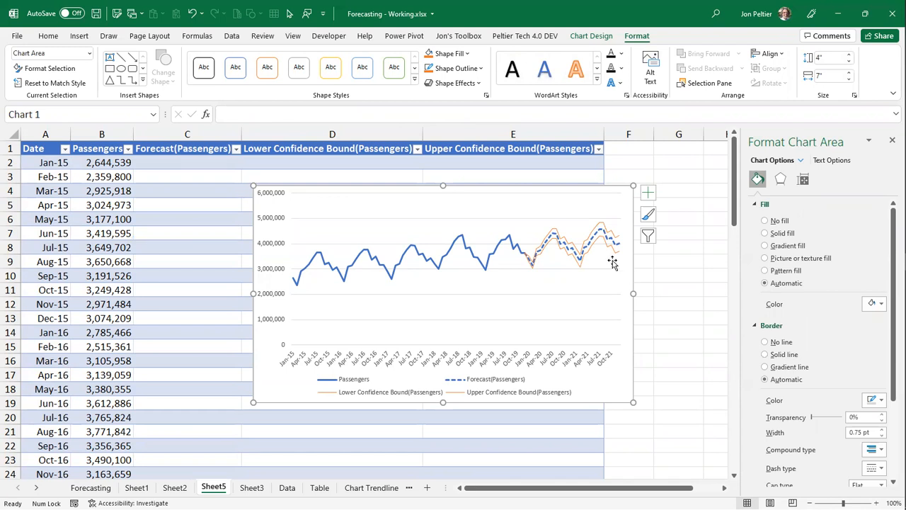
- Compare the Dec-19 Passengers, Forecast, Lower and Upper Confidence Bound values in row 61 of the forecast table
left_click(165, 203)
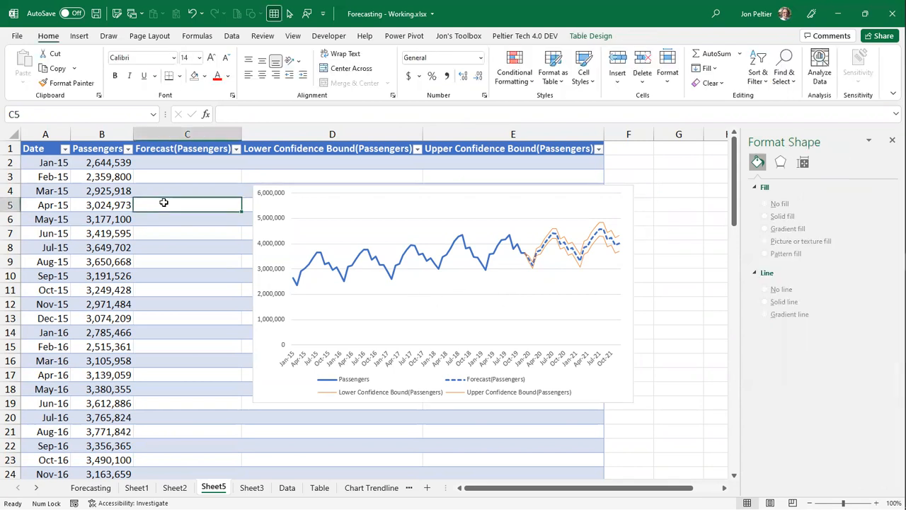
key("ctrl+Down")
scroll(224, 340, "down", 4)
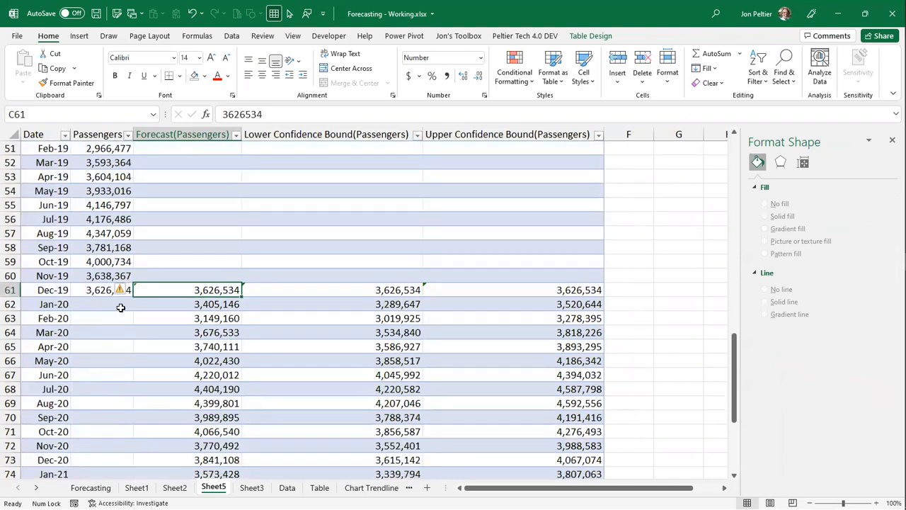
left_click(84, 290)
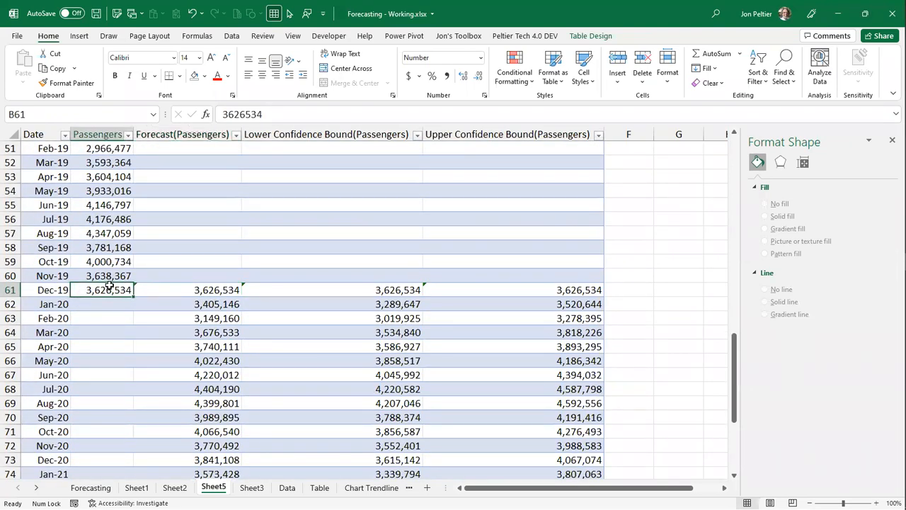
left_click(159, 289)
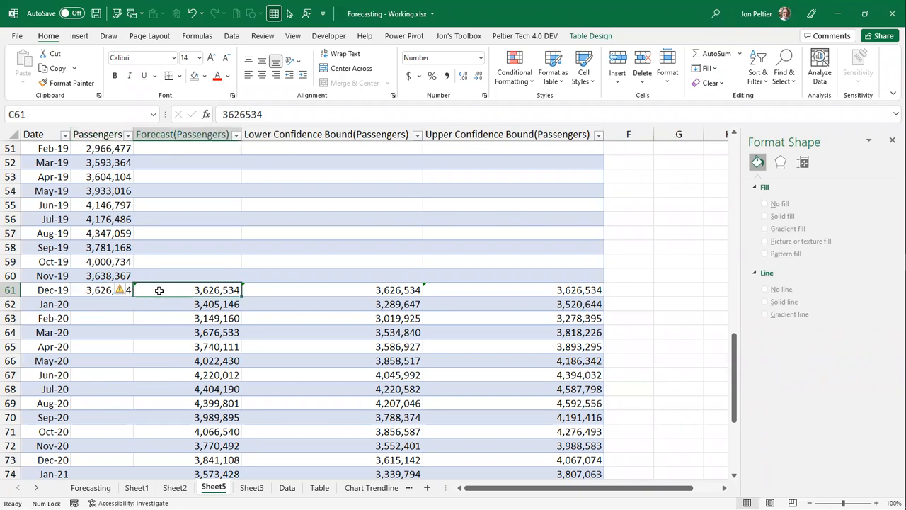
left_click(271, 290)
left_click(441, 284)
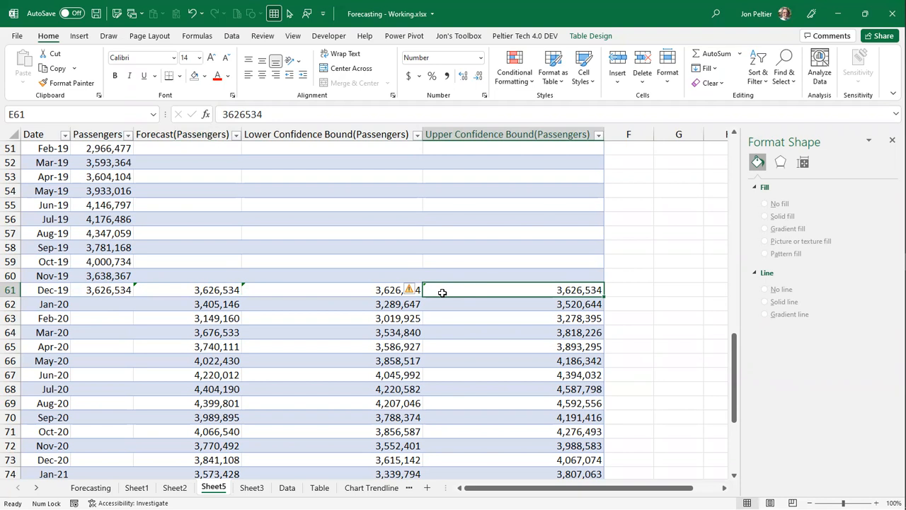
- Review the FORECAST.ETS formula in C62 and its Seasonality, Data_completion and Aggregation arguments, keeping them as they are
left_click(225, 306)
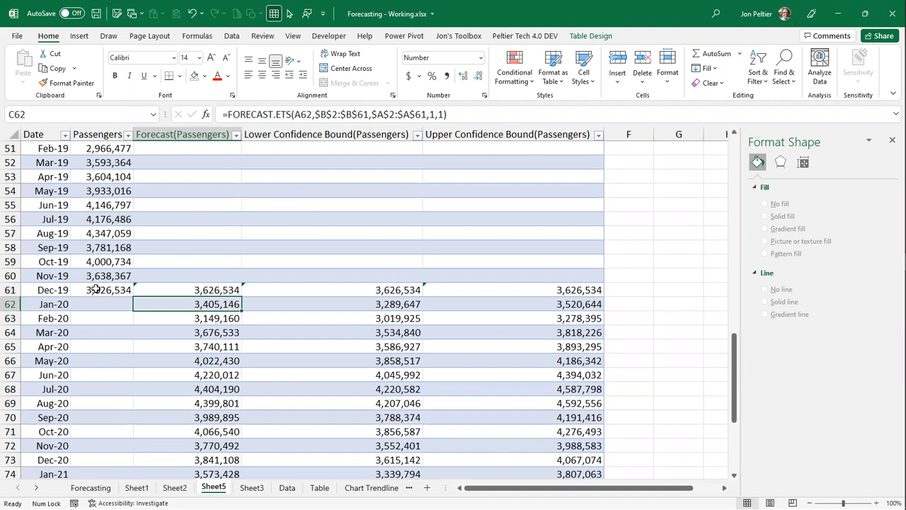
left_click(431, 114)
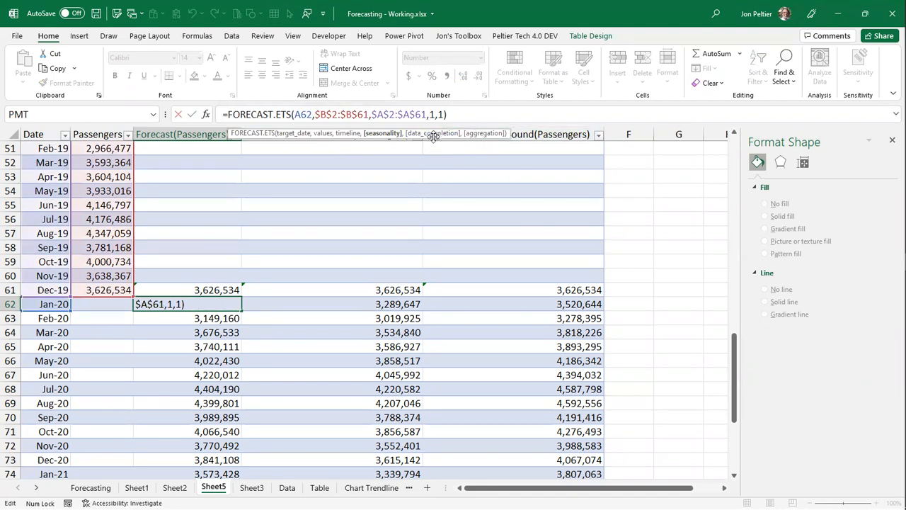
left_click(206, 115)
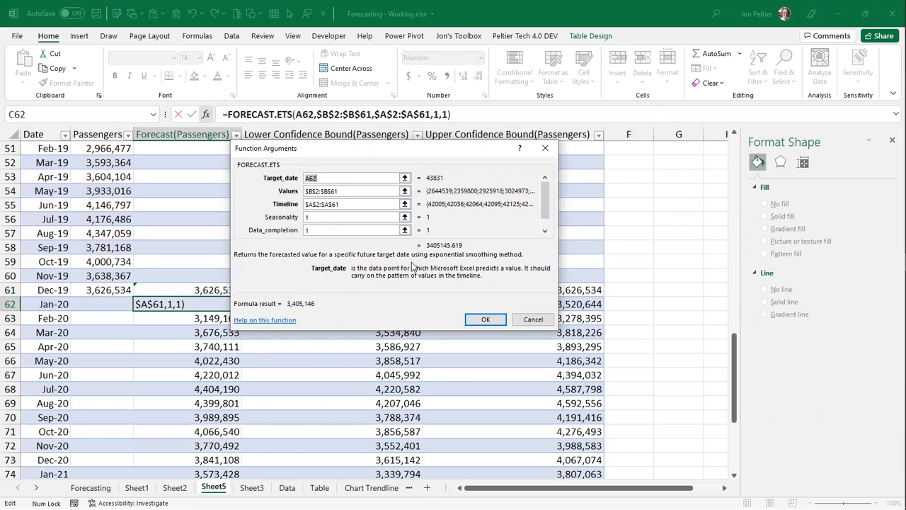
left_click(336, 218)
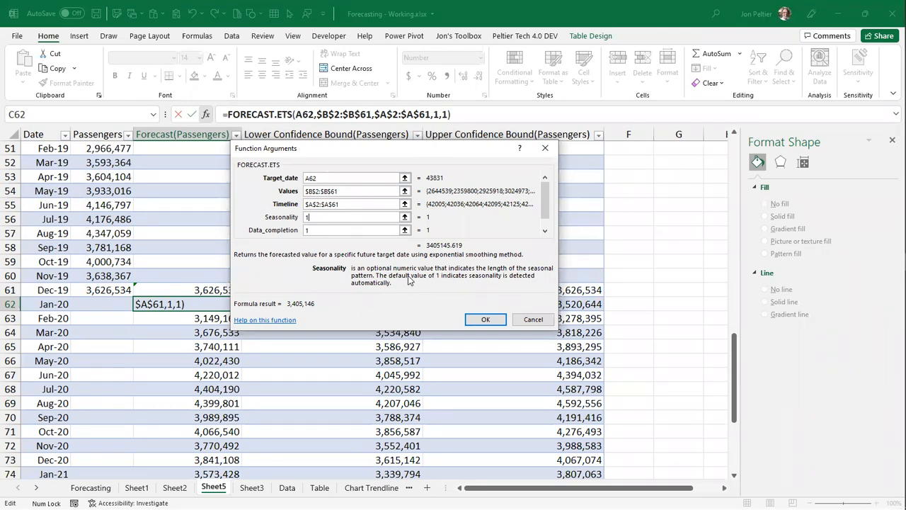
left_click(323, 230)
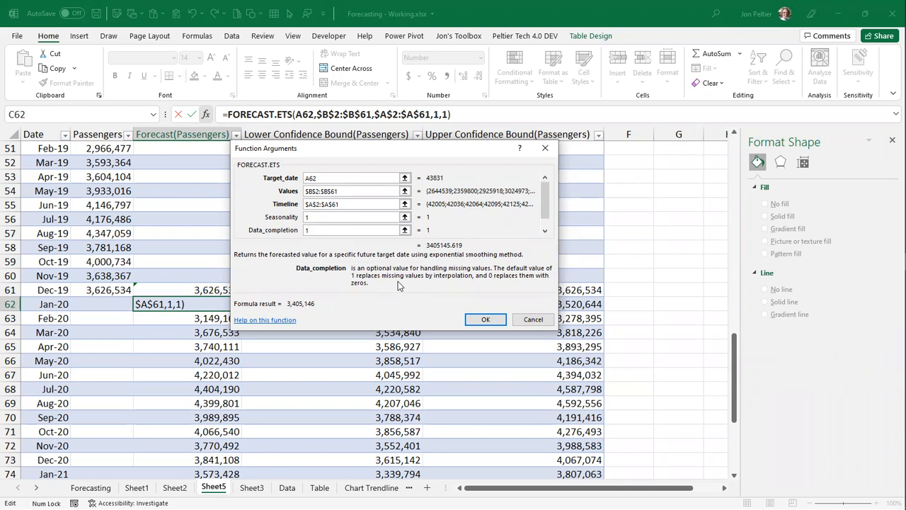
key("Tab")
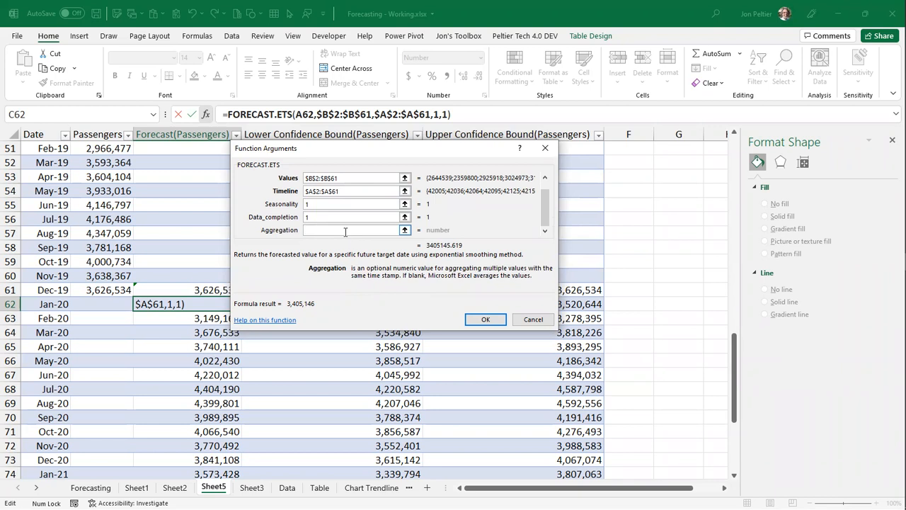
left_click(485, 319)
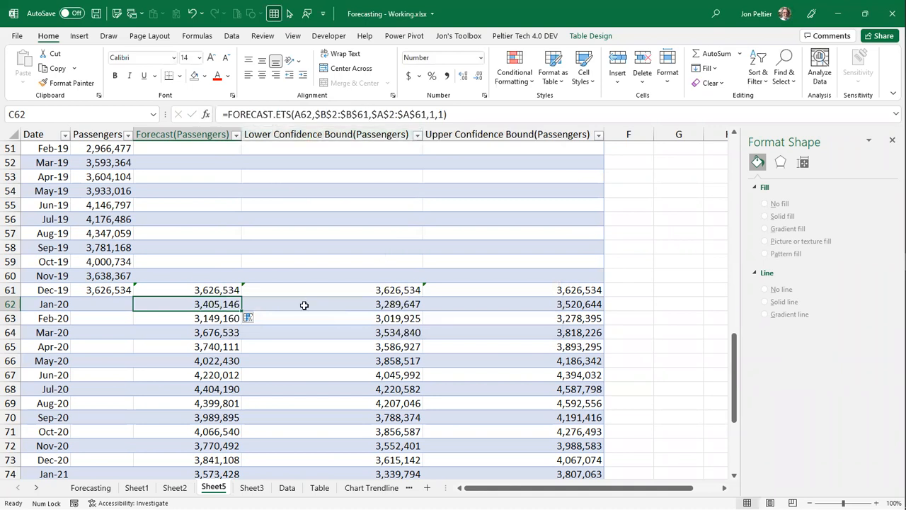
- Examine the FORECAST.ETS.CONFINT formulas for the Jan-20 lower and upper confidence bounds, and return to cell A1
left_click(390, 305)
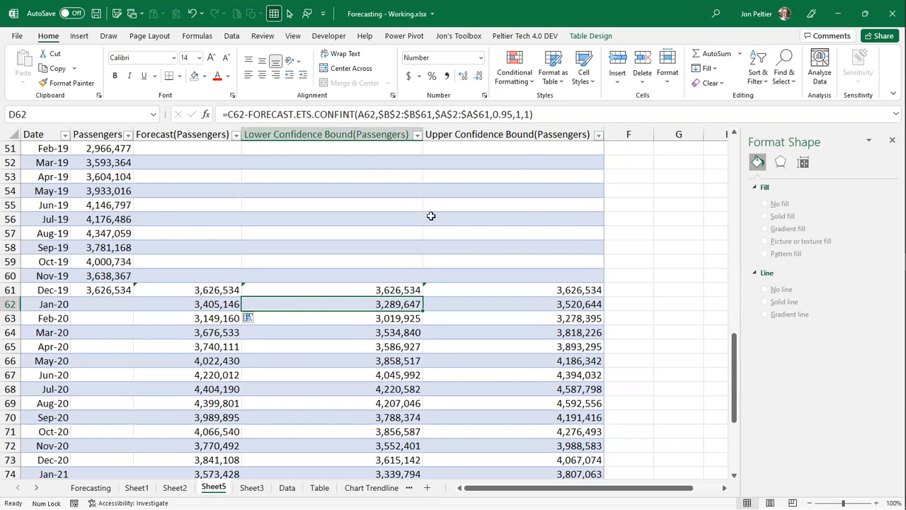
left_click(481, 306)
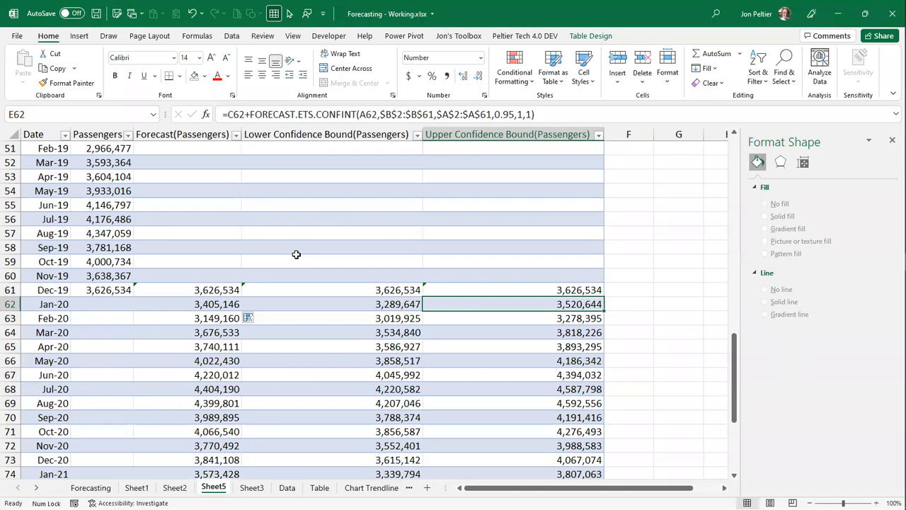
key("ctrl+Home")
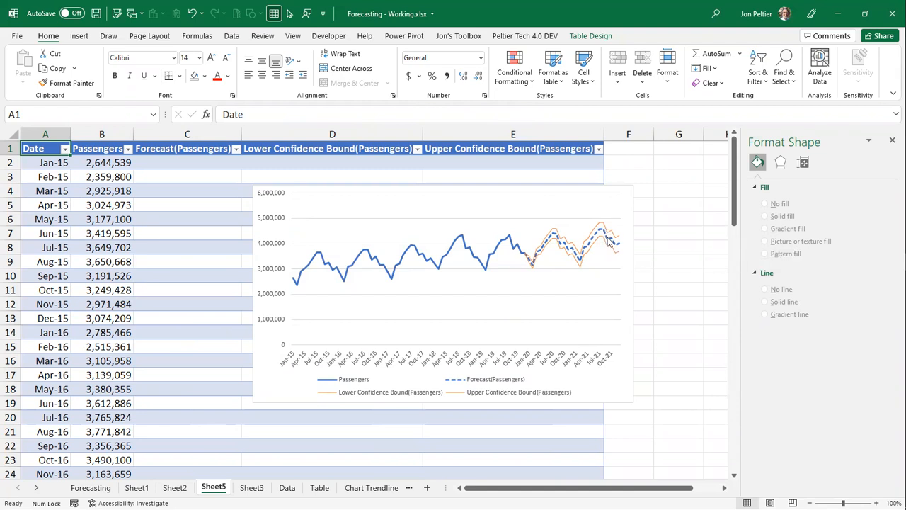
- Enter the header Width in F1, directly beside the forecast table's last column
mouse_move(619, 245)
mouse_move(581, 269)
left_click(618, 149)
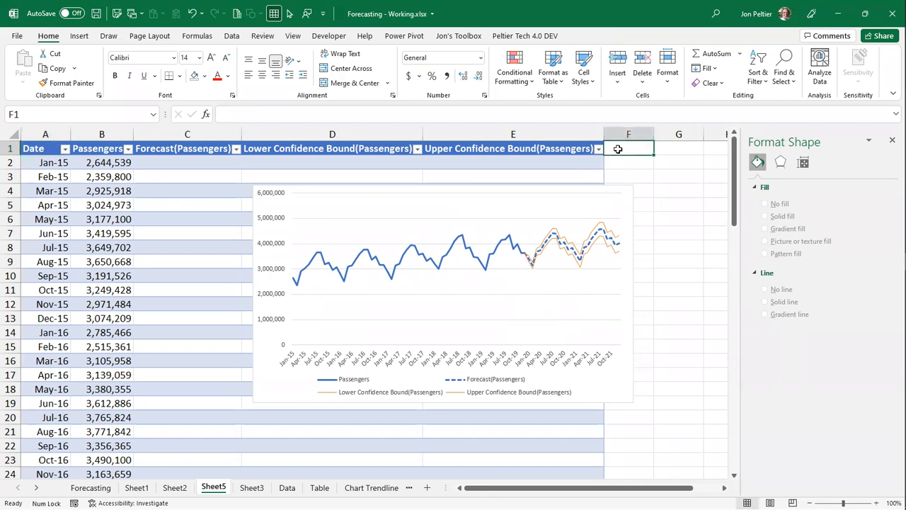
type("Width")
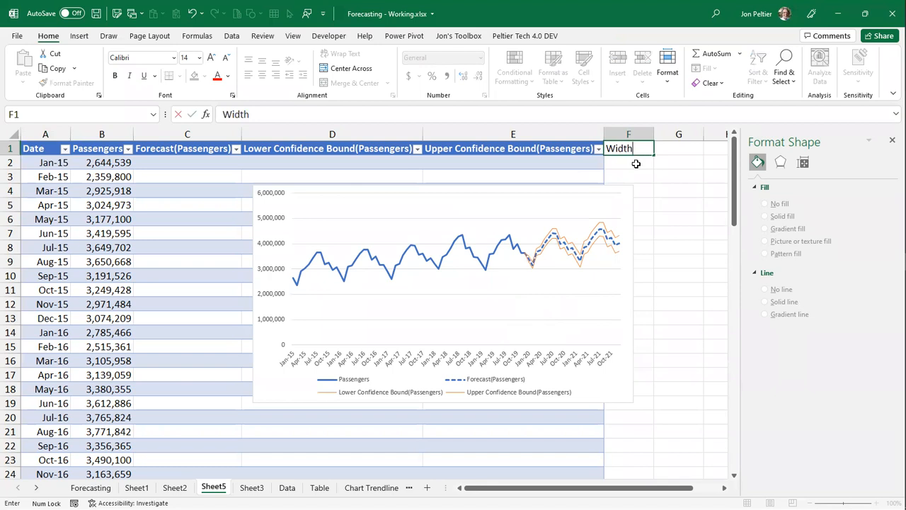
- Fill the Width column with a formula subtracting the Lower Confidence Bound(Passengers) from the Upper Confidence Bound(Passengers) in each row
left_click(634, 163)
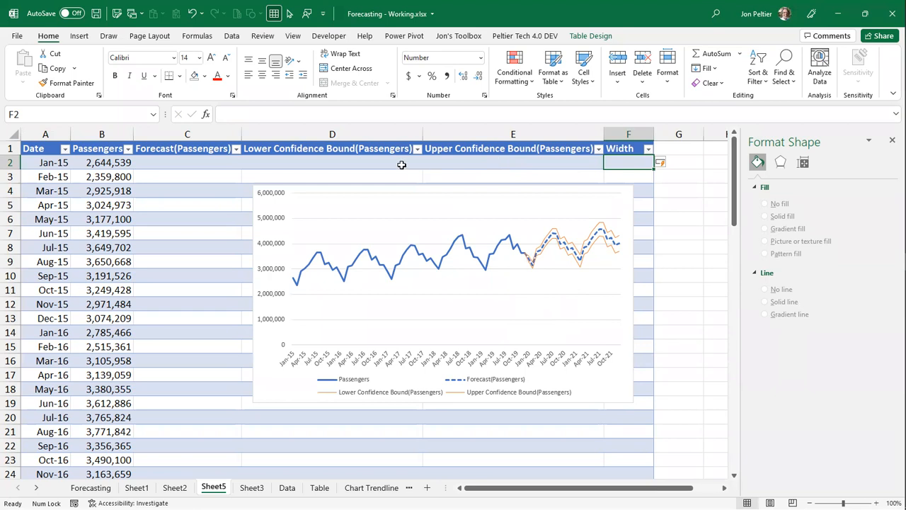
type("=")
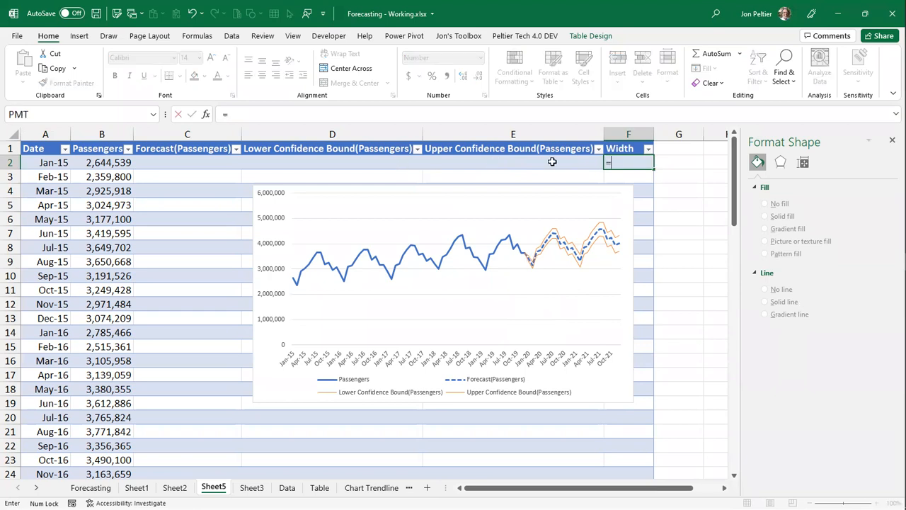
left_click(552, 161)
type("-")
left_click(371, 160)
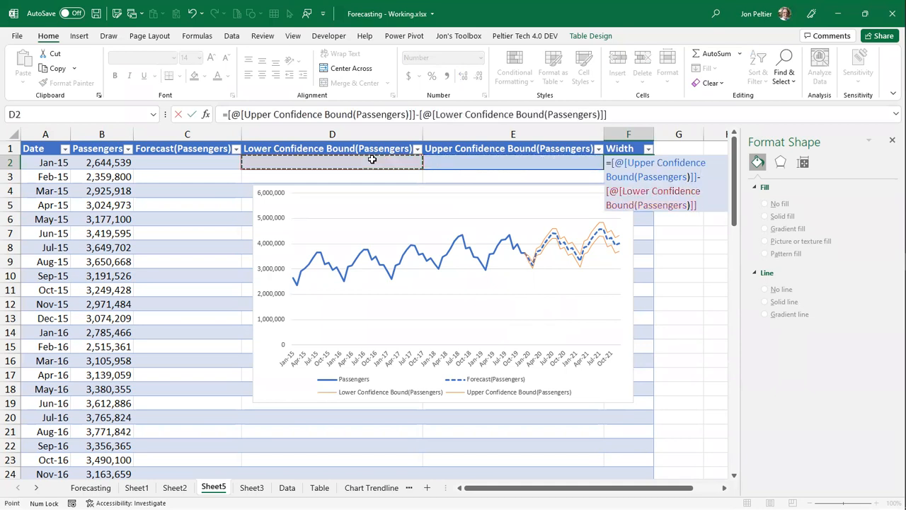
key("Return")
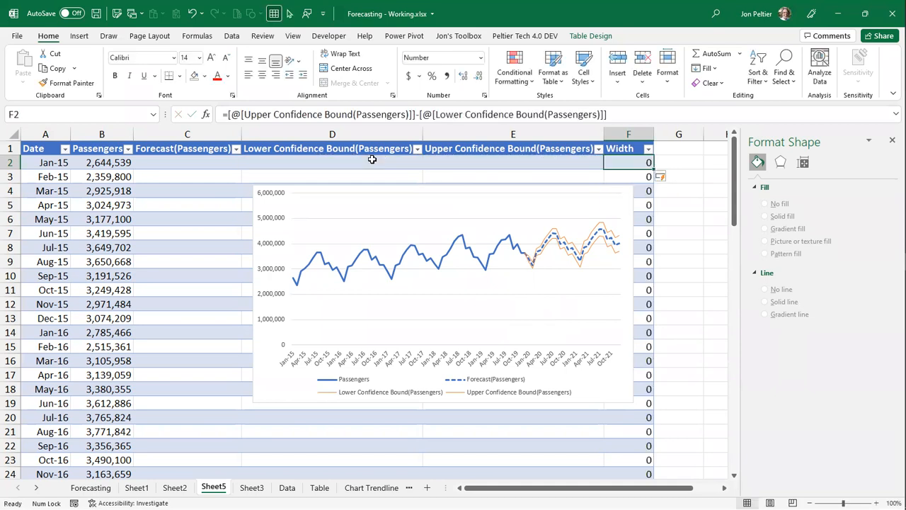
- Repoint the chart's Upper Confidence Bound series to the Width column, using F2:F85 for its values and F1 for its name
left_click(566, 258)
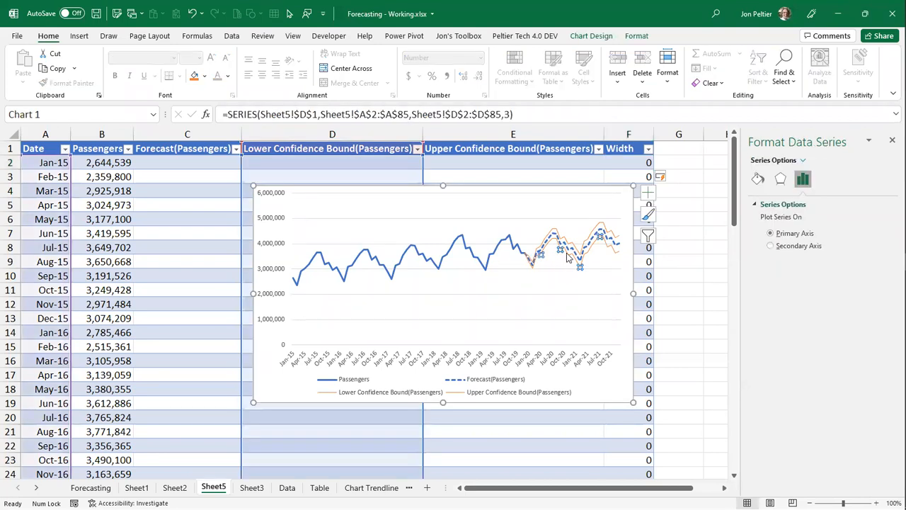
left_click(572, 244)
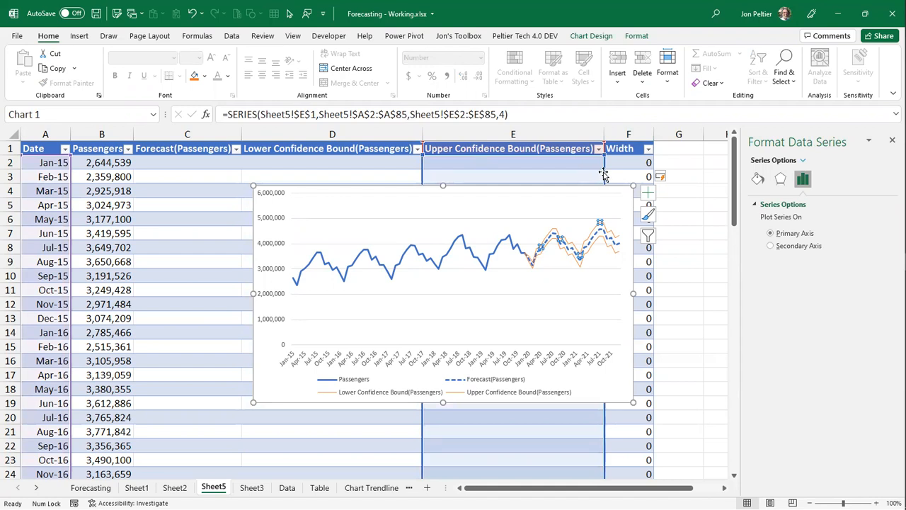
left_click_drag(606, 176, 615, 176)
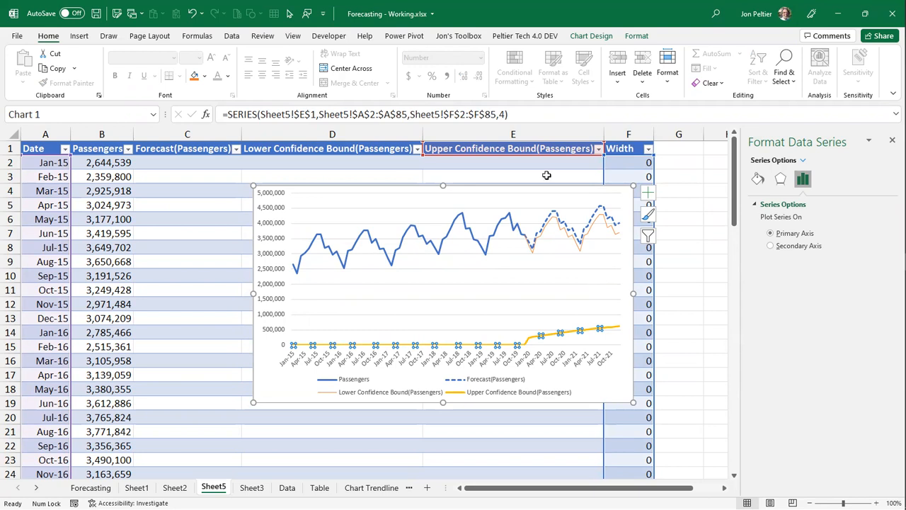
left_click_drag(552, 157, 610, 153)
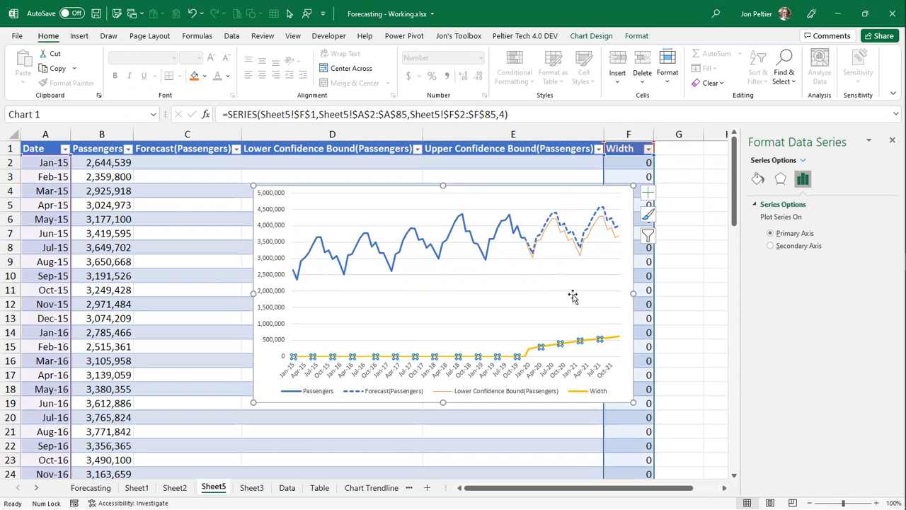
- Change the chart type of the Lower Confidence Bound and Width series to Stacked Area, leaving the other series as lines
right_click(573, 345)
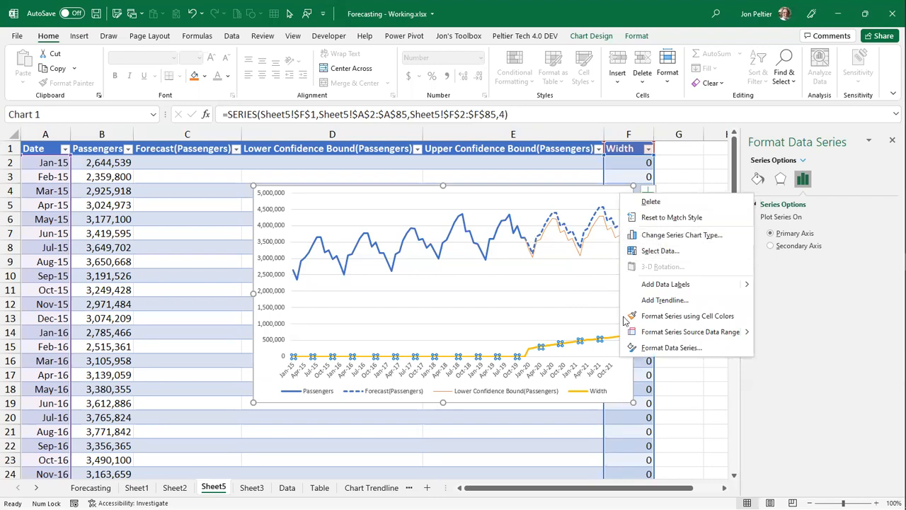
left_click(578, 318)
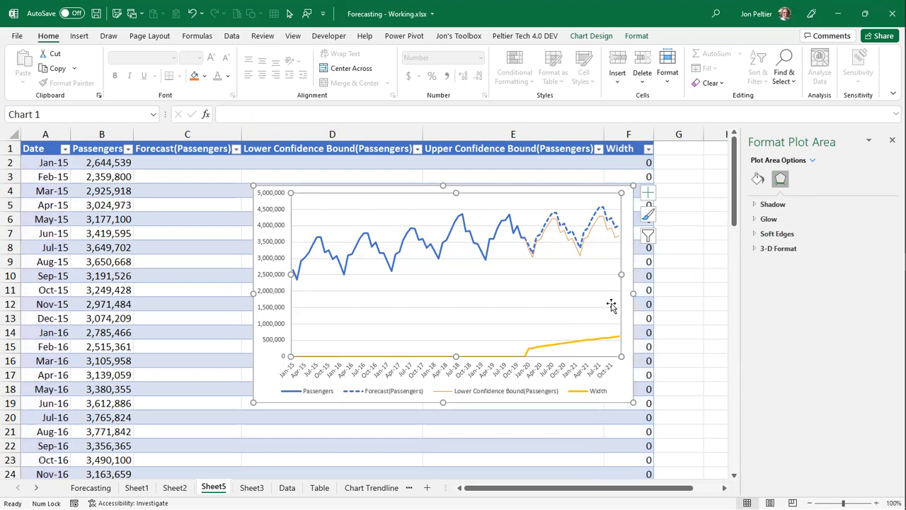
right_click(573, 318)
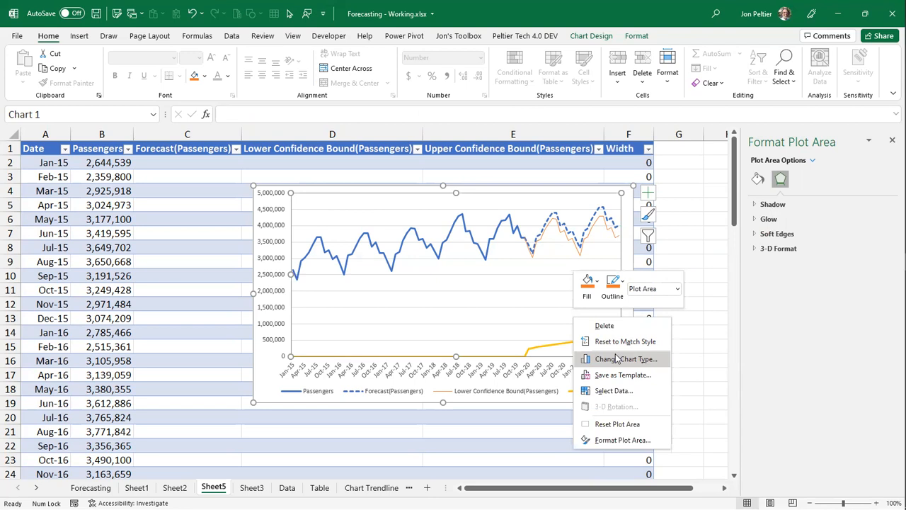
right_click(567, 340)
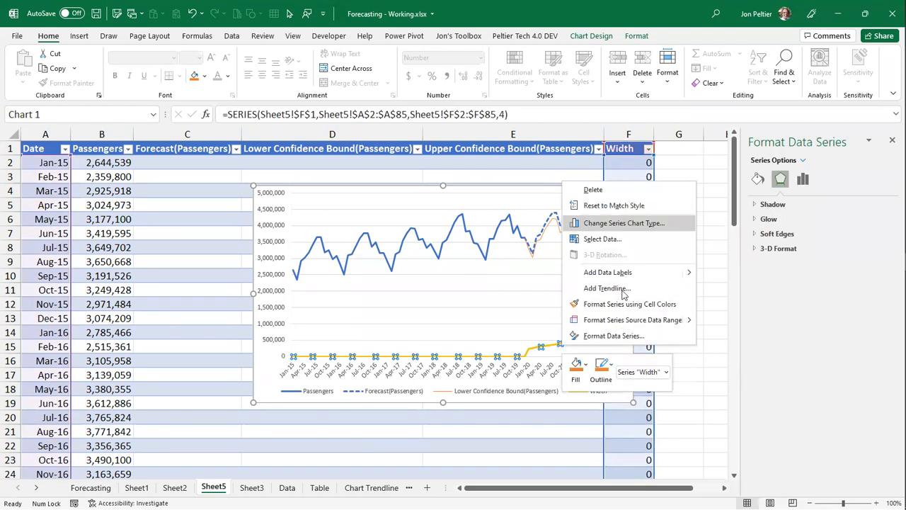
left_click(589, 224)
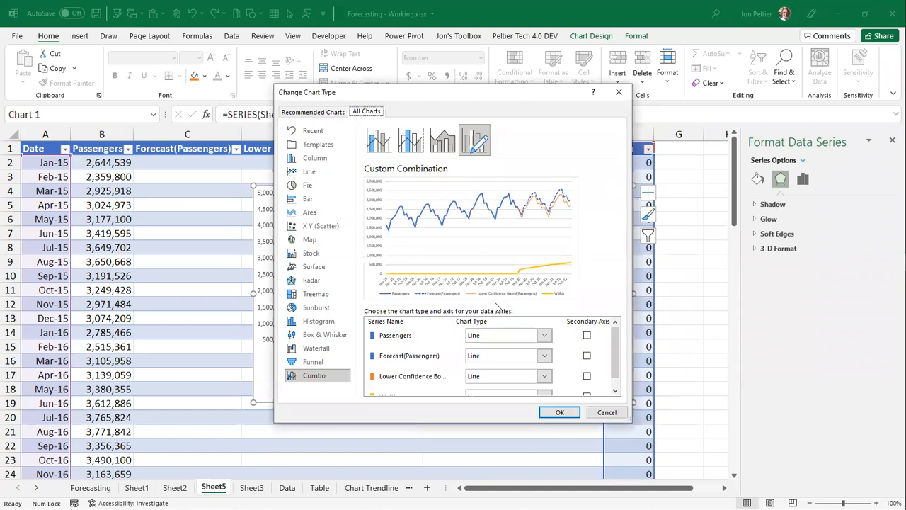
left_click_drag(391, 92, 259, 63)
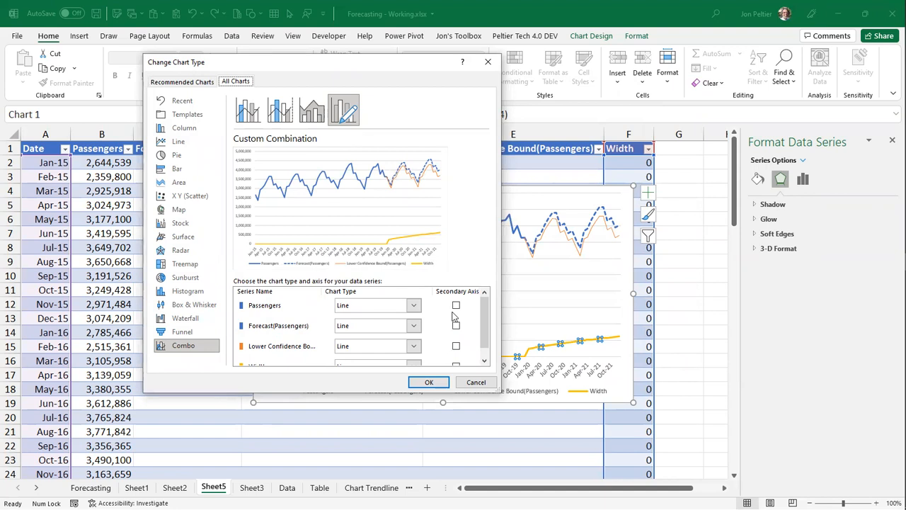
scroll(485, 326, "down", 1)
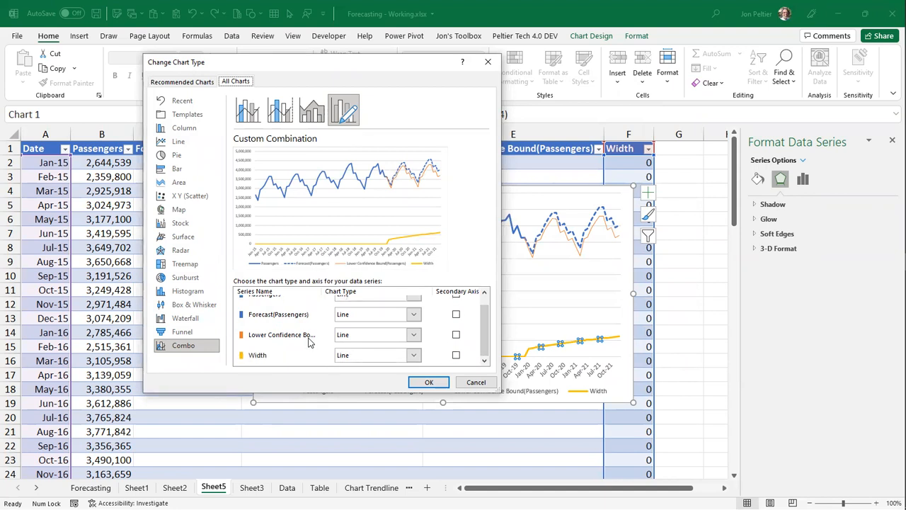
left_click(414, 334)
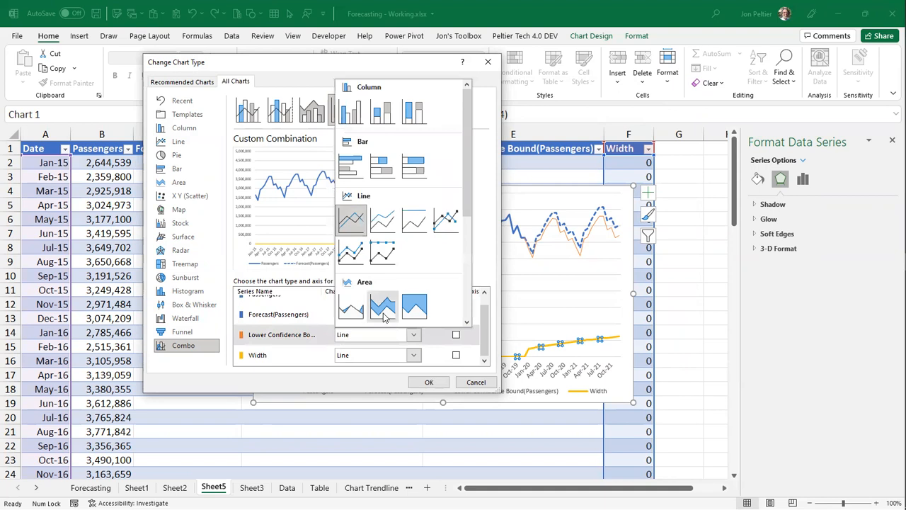
left_click(383, 309)
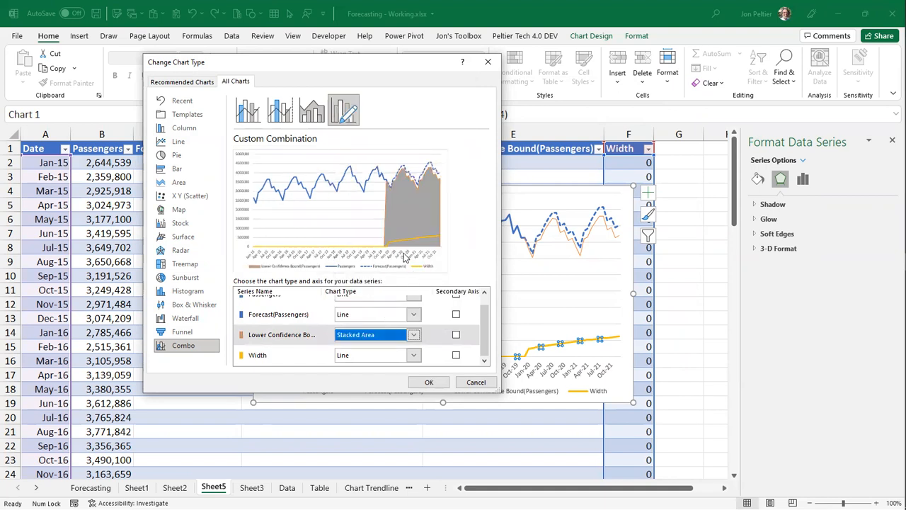
left_click(415, 356)
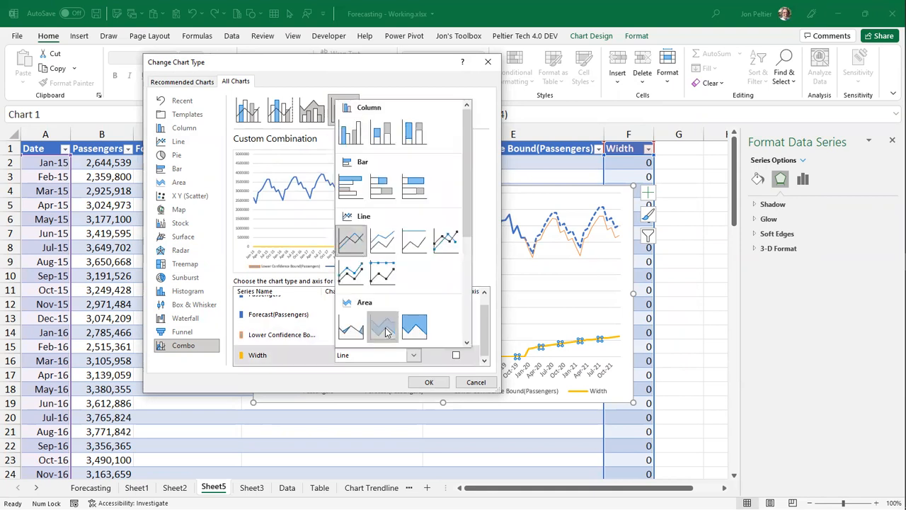
left_click(384, 328)
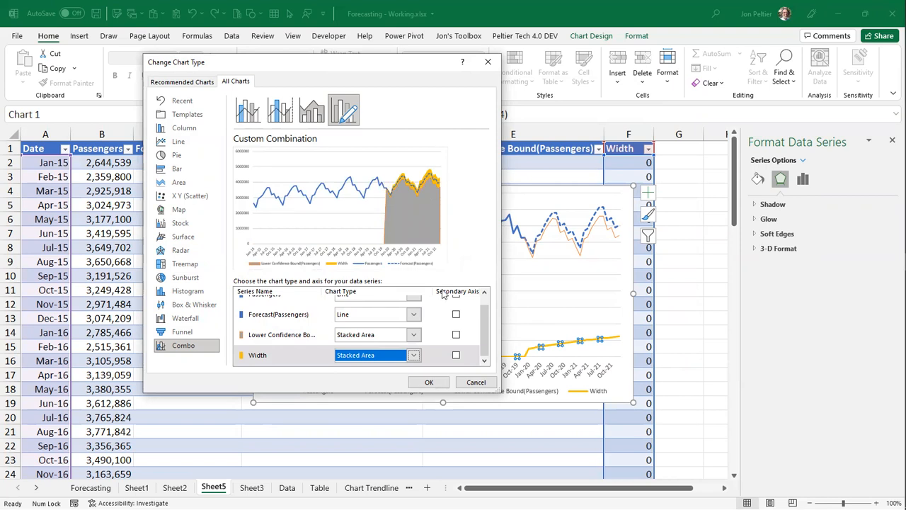
left_click(429, 382)
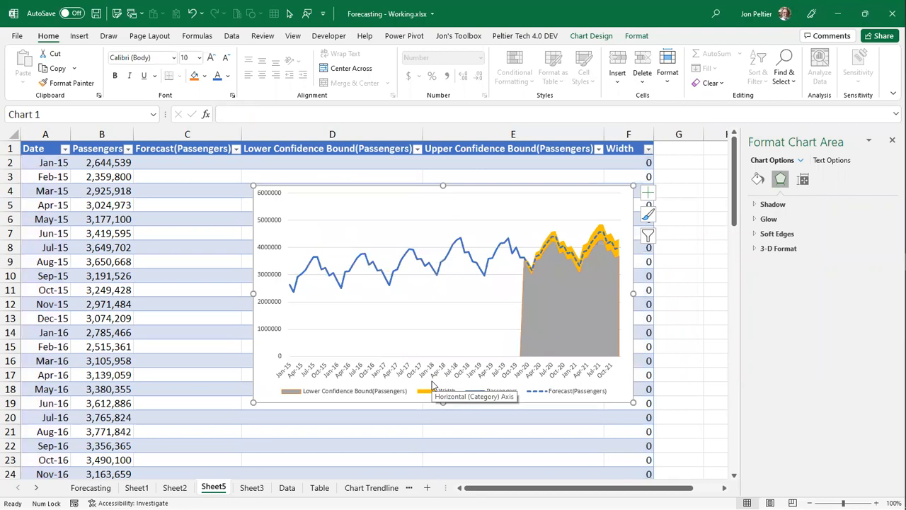
- Format the Lower Confidence Bound area series with no fill and no border line
left_click(562, 312)
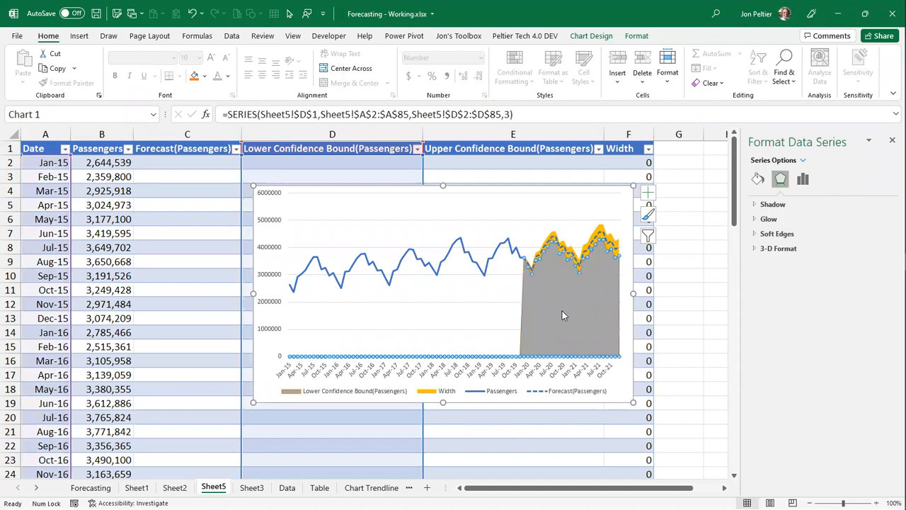
left_click(758, 180)
left_click(777, 222)
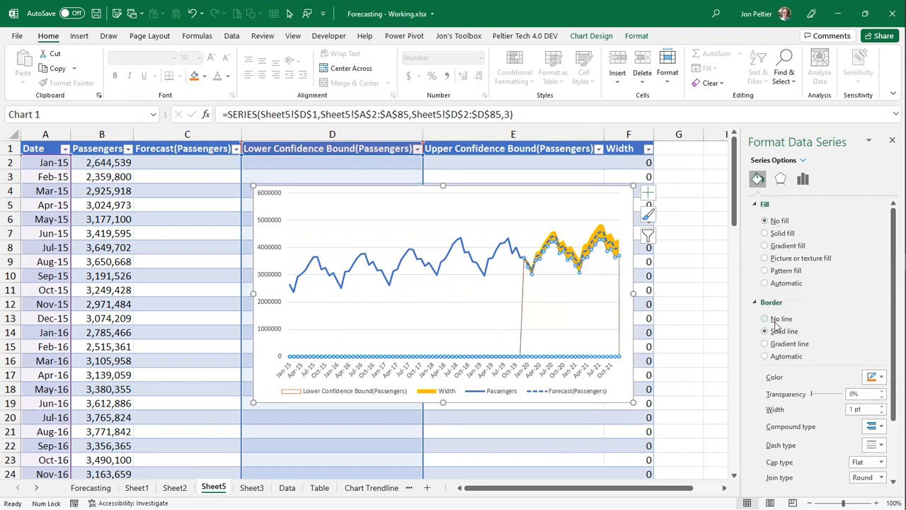
left_click(774, 321)
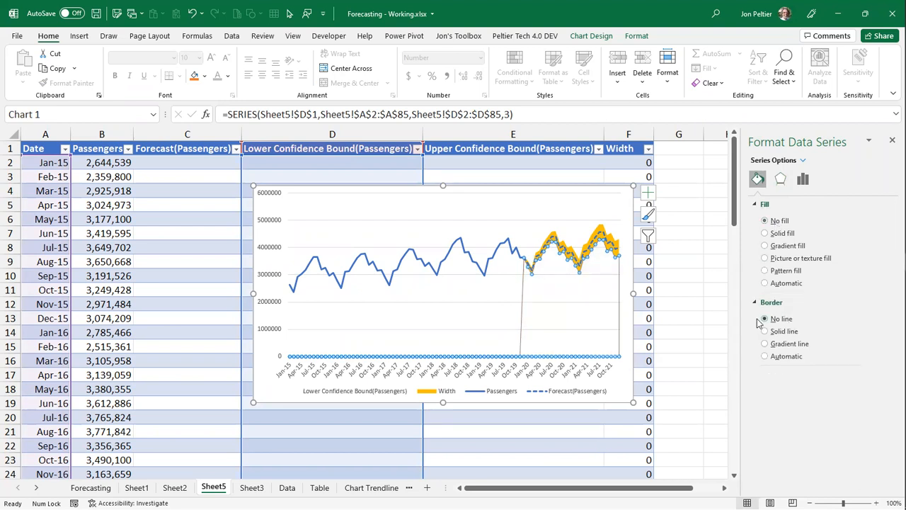
- Give the Width area series a light blue solid fill and no border line
left_click(600, 227)
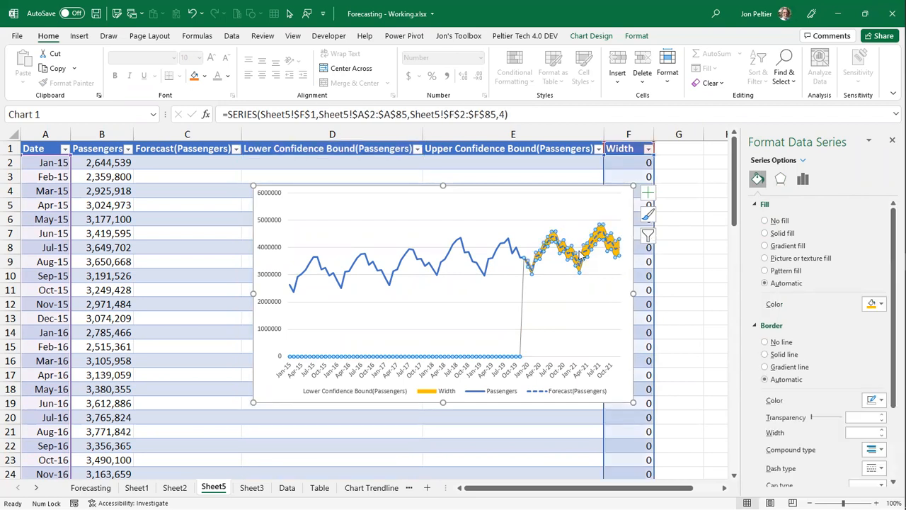
left_click(780, 235)
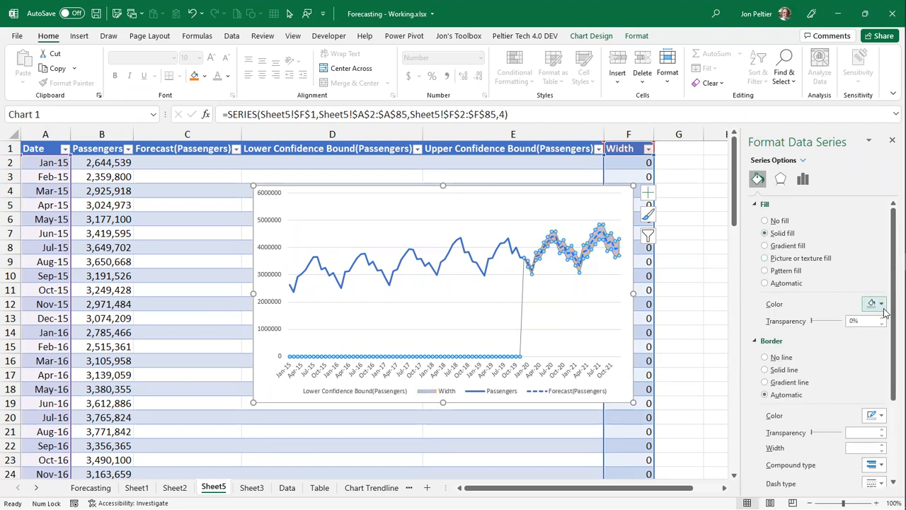
left_click(881, 303)
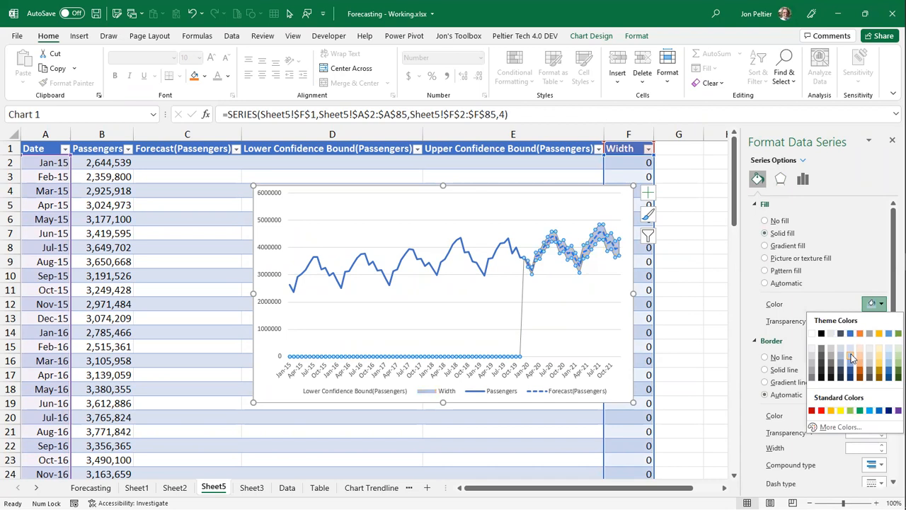
left_click(852, 357)
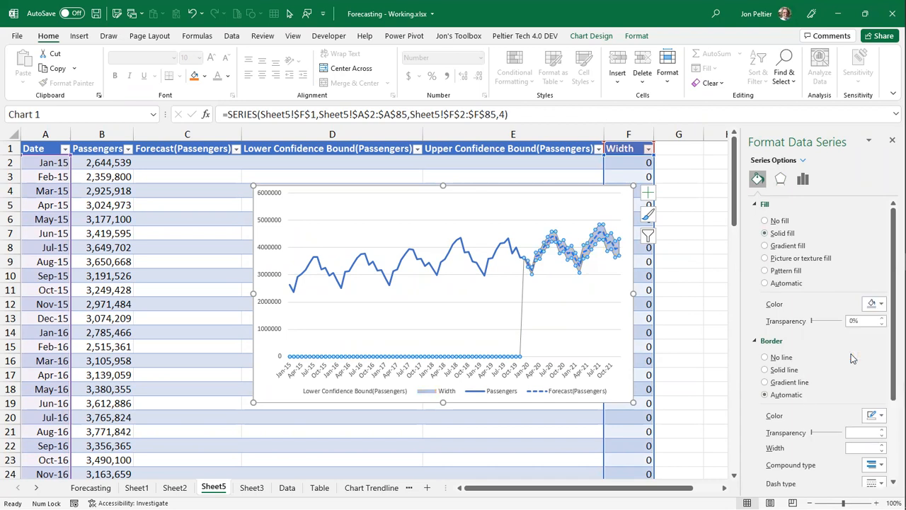
left_click(783, 358)
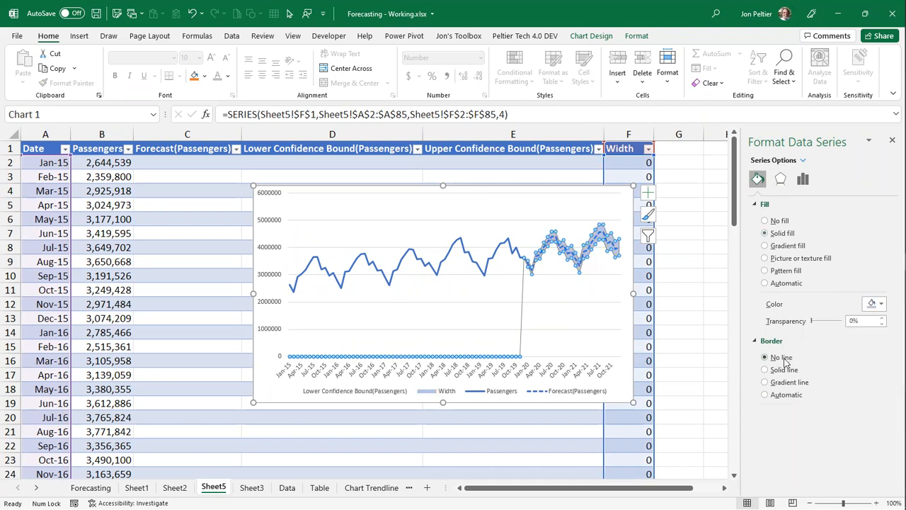
left_click(507, 205)
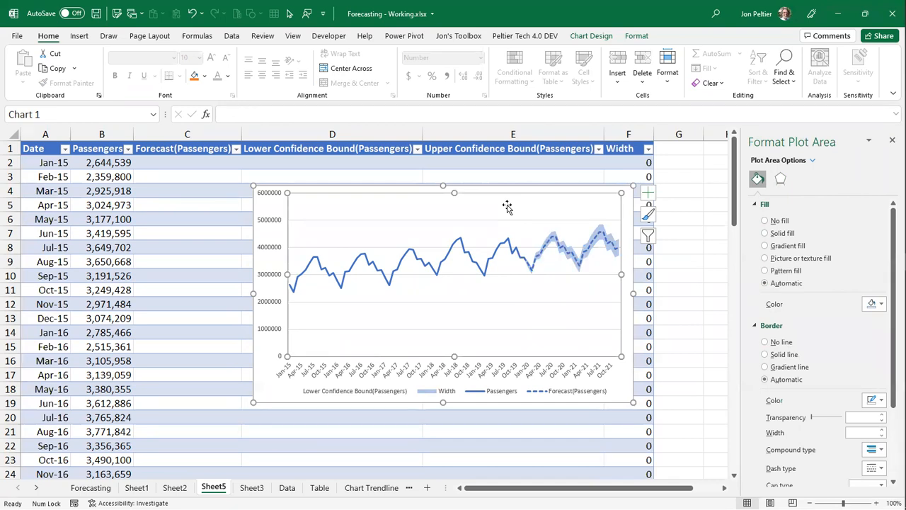
- Shorten the forecast column's header in C1 to Forecast
left_click(168, 146)
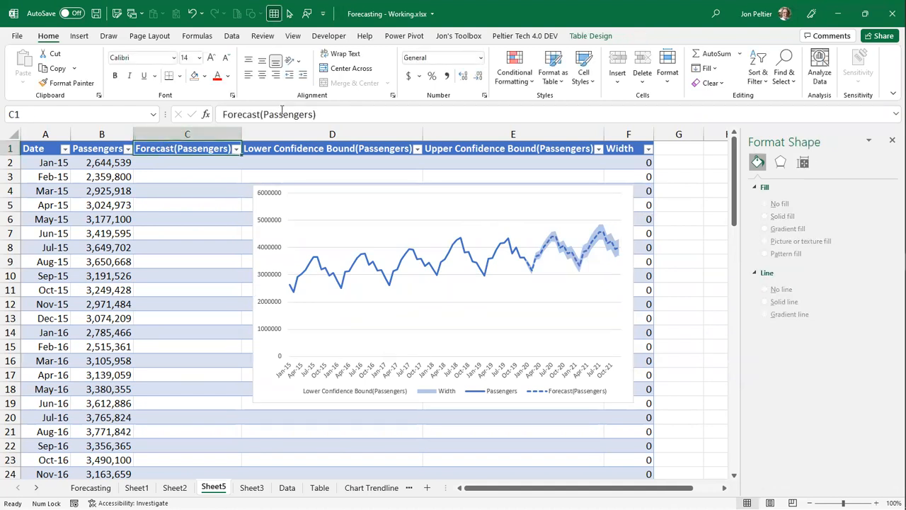
double_click(276, 115)
key("Delete")
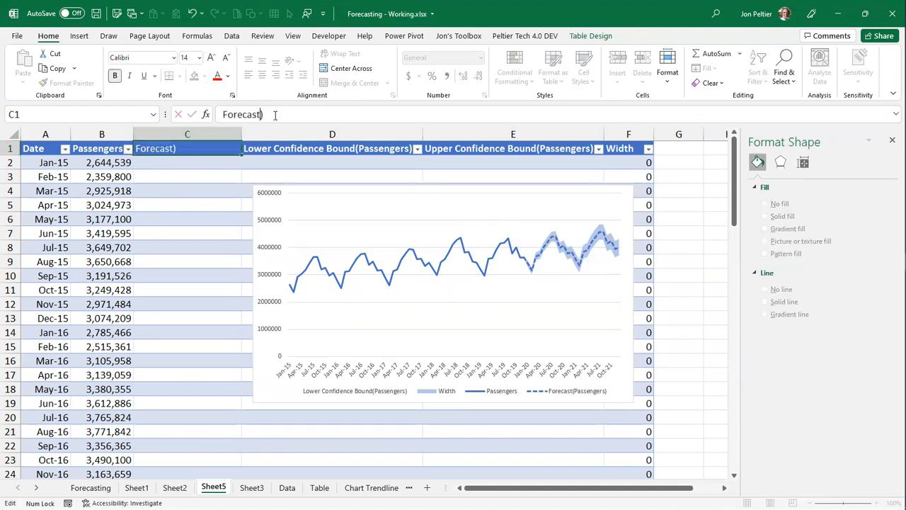
key("ctrl+Return")
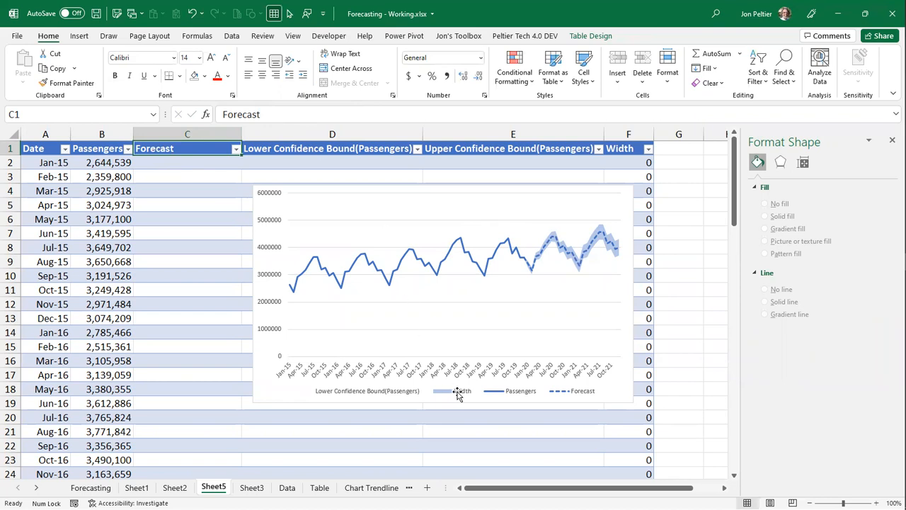
- Delete the Lower Confidence Bound(Passengers) entry from the chart legend
left_click(398, 395)
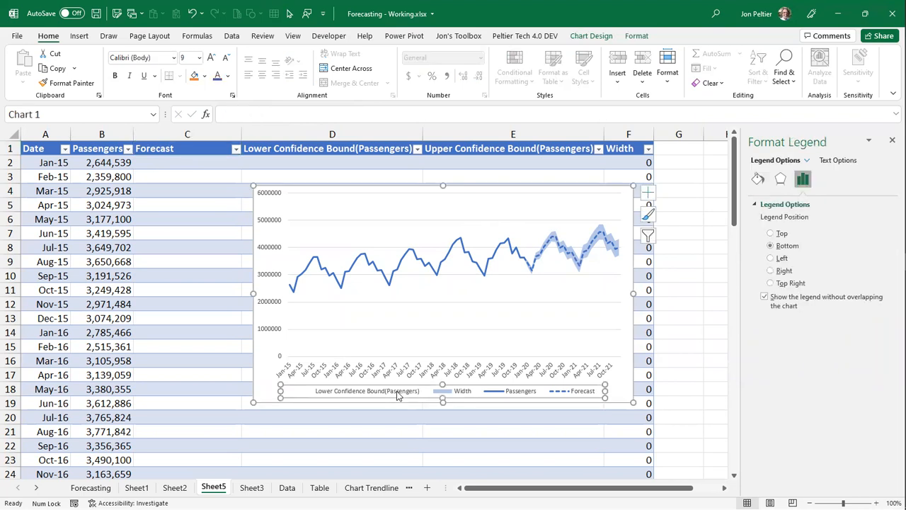
left_click(398, 395)
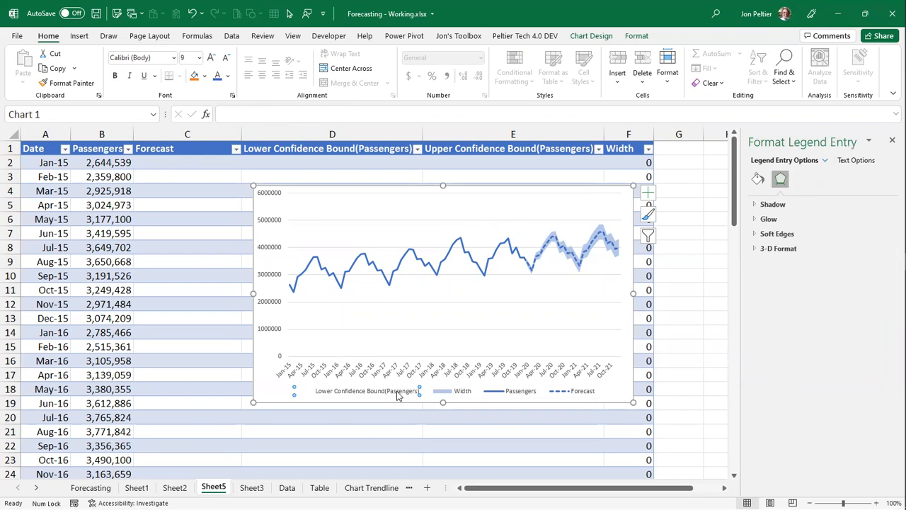
key("Delete")
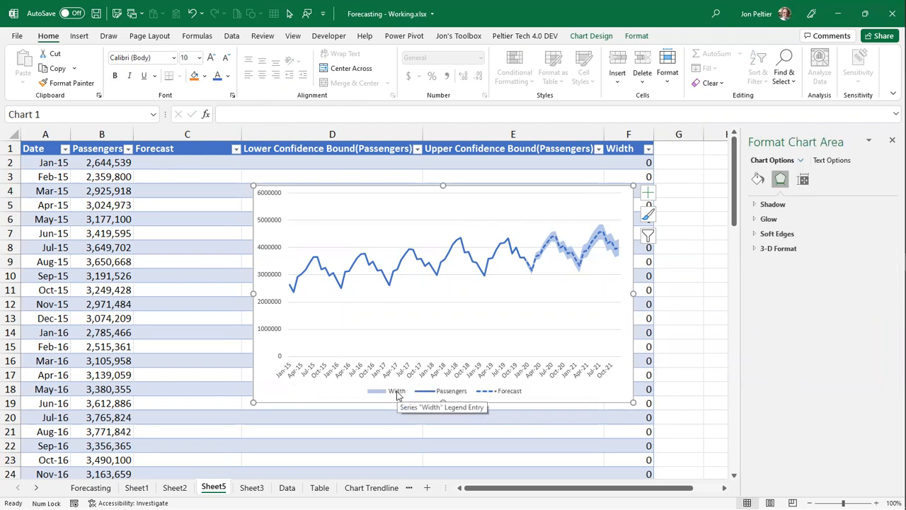
- Delete the Width entry from the chart legend
left_click(397, 391)
left_click(396, 391)
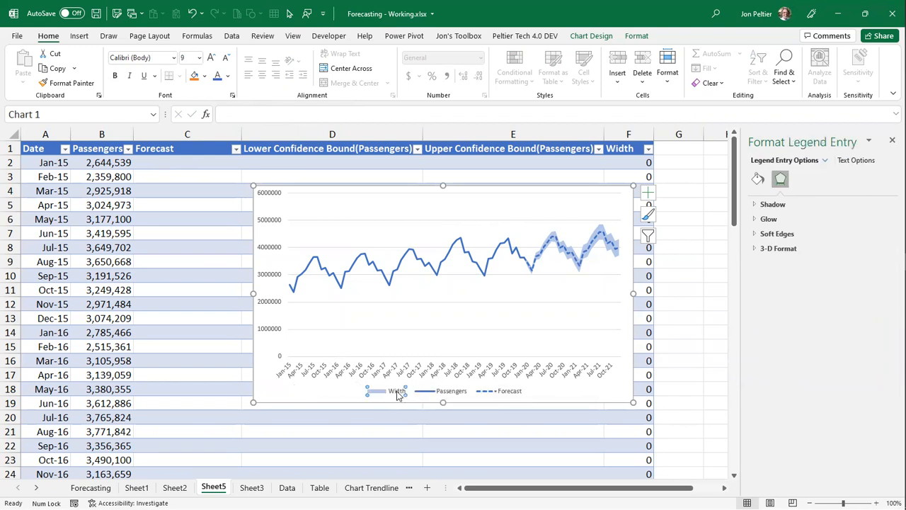
key("Delete")
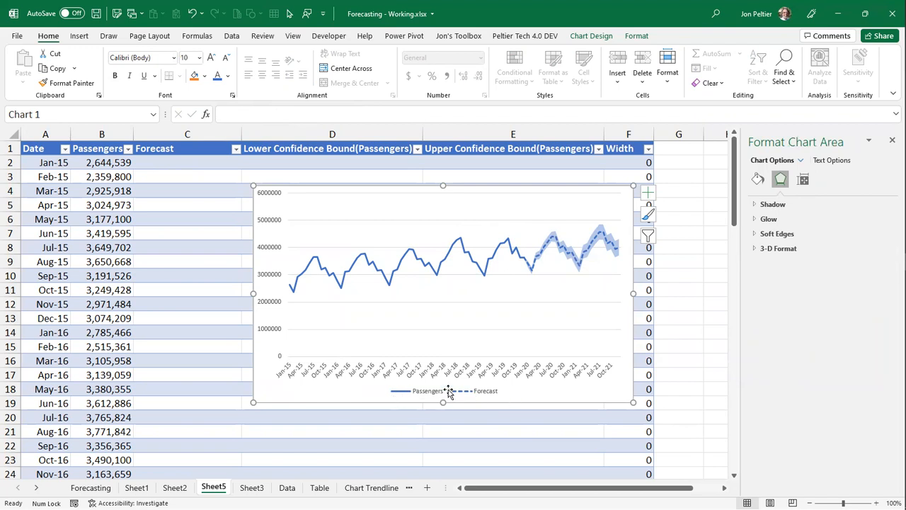
- Set the maximum bound of the chart's vertical axis to 5.0E6
left_click(280, 255)
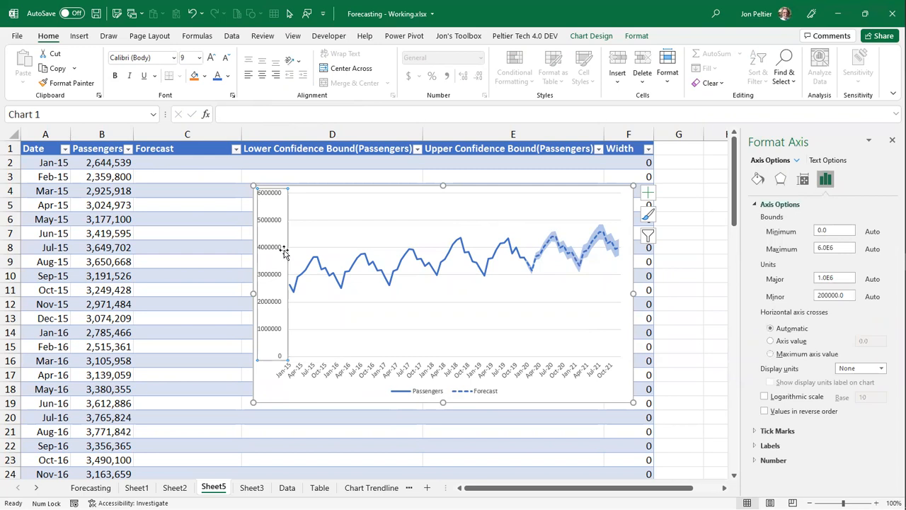
left_click(820, 248)
key("Delete")
type("5")
- Format the vertical axis labels as Number with 0 decimal places and the thousands separator
left_click(776, 461)
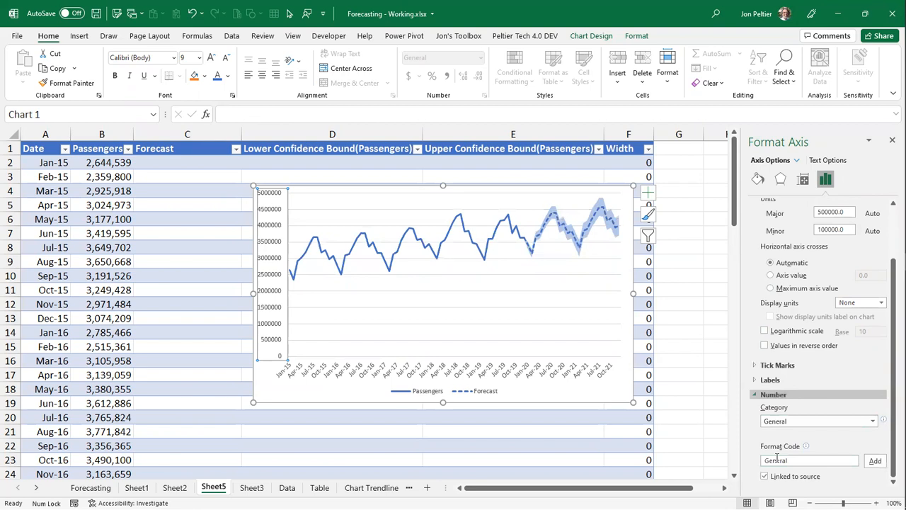
left_click(875, 421)
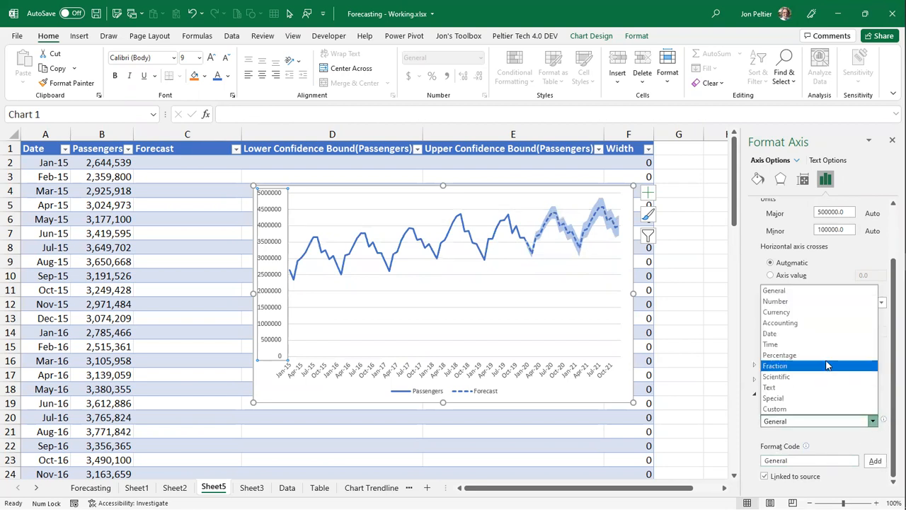
left_click(803, 302)
double_click(833, 436)
type("0")
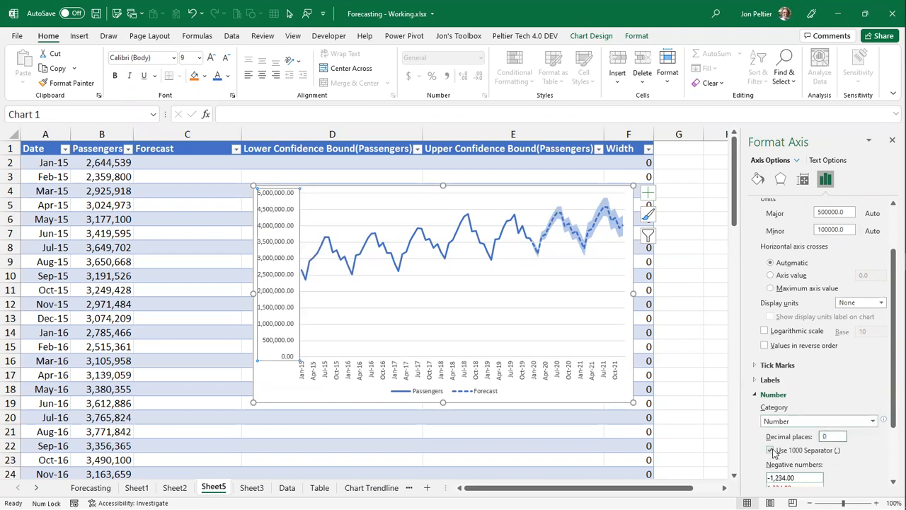
scroll(774, 454, "down", 3)
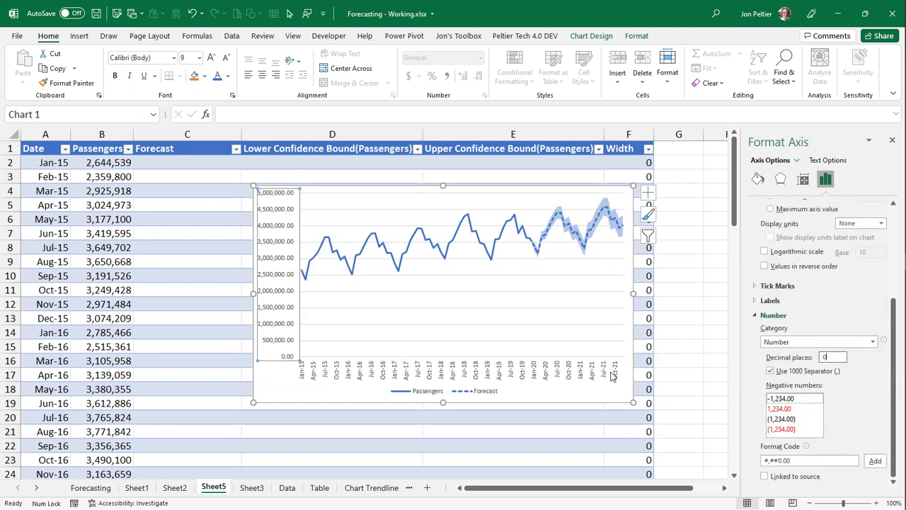
left_click(294, 398)
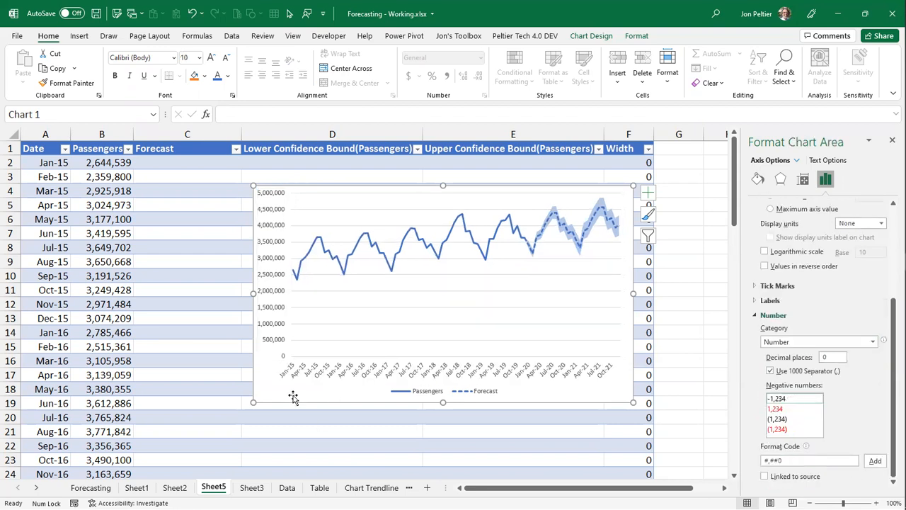